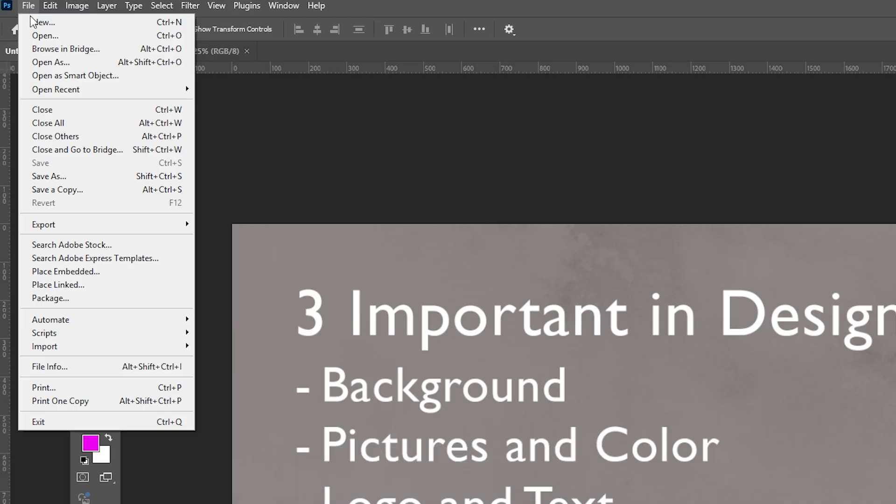
- Start a new document to bring up the document setup options
{"action": "left_click", "coordinate": [38, 22]}
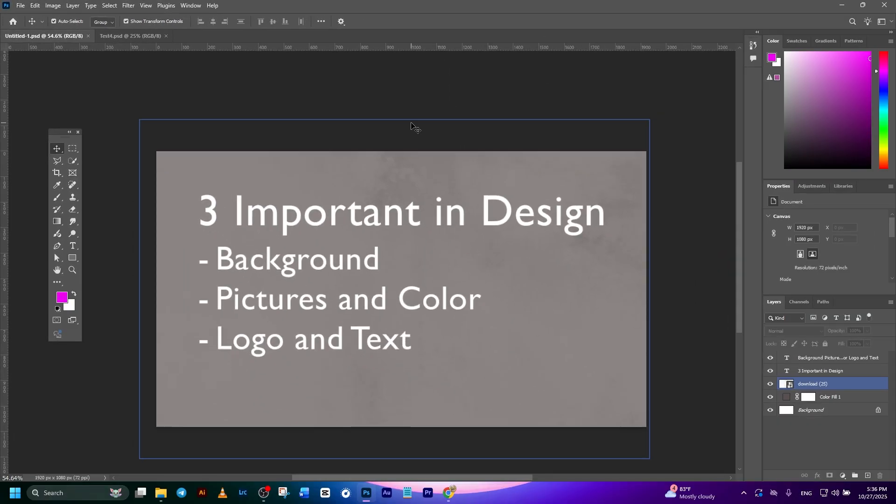
{"action": "left_click", "coordinate": [399, 95]}
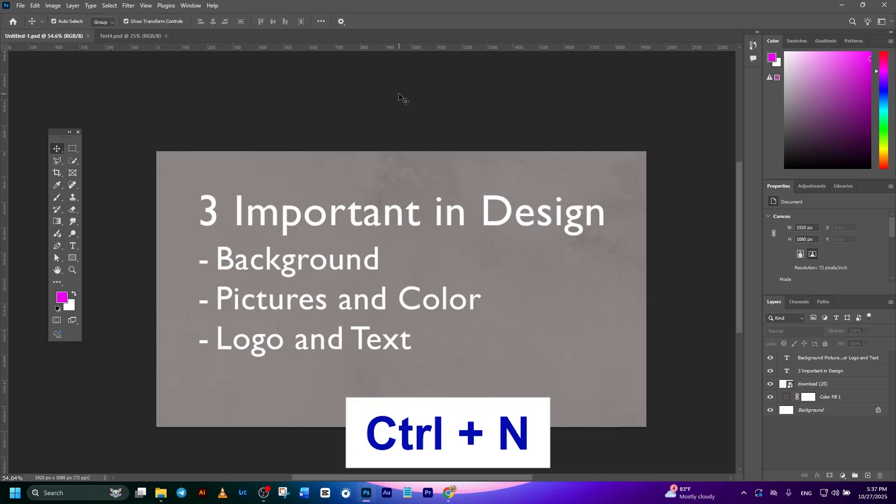
{"action": "key", "text": "ctrl+n"}
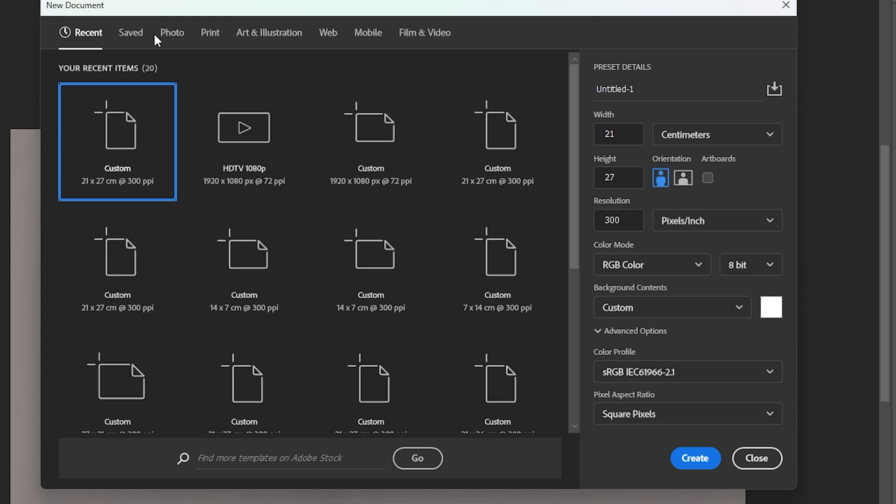
- Look through the Photo, Print, Art & Illustration, Mobile and Film & Video preset categories for new documents
{"action": "left_click", "coordinate": [175, 35]}
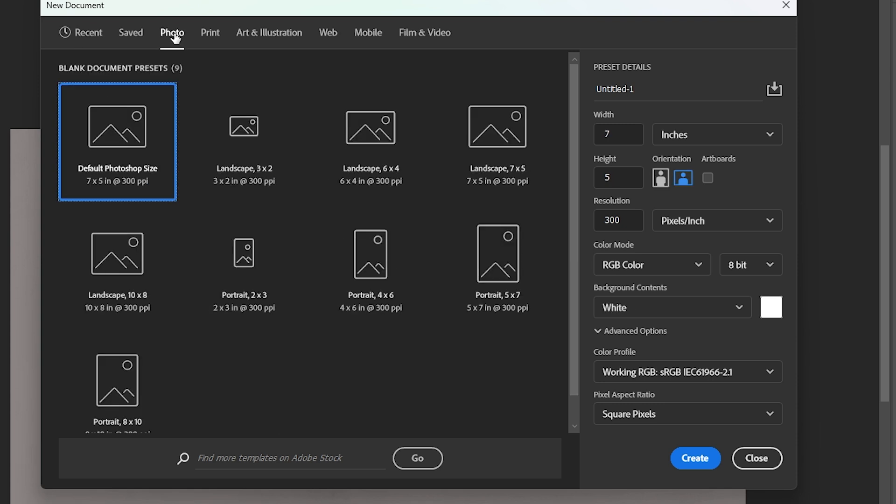
{"action": "left_click", "coordinate": [217, 38]}
{"action": "left_click", "coordinate": [247, 43]}
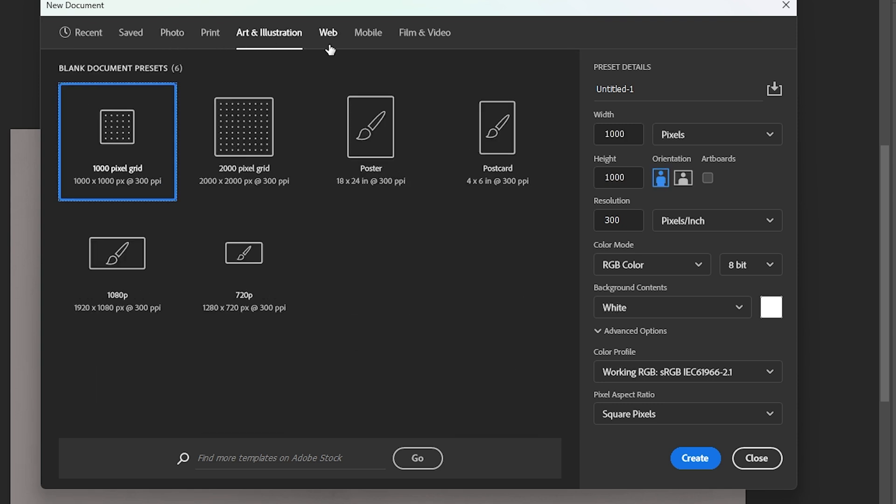
{"action": "left_click", "coordinate": [369, 33]}
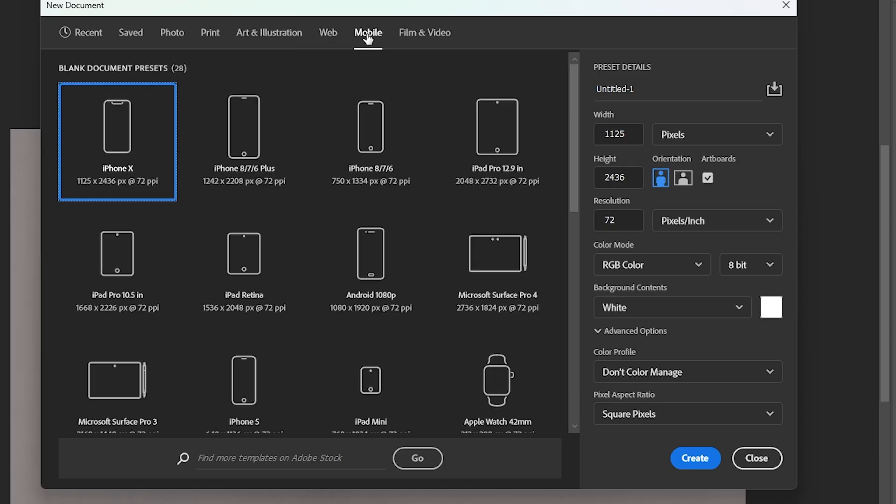
{"action": "left_click", "coordinate": [419, 38]}
{"action": "scroll", "coordinate": [350, 202], "scroll_direction": "down", "scroll_amount": 3}
{"action": "scroll", "coordinate": [349, 201], "scroll_direction": "up", "scroll_amount": 3}
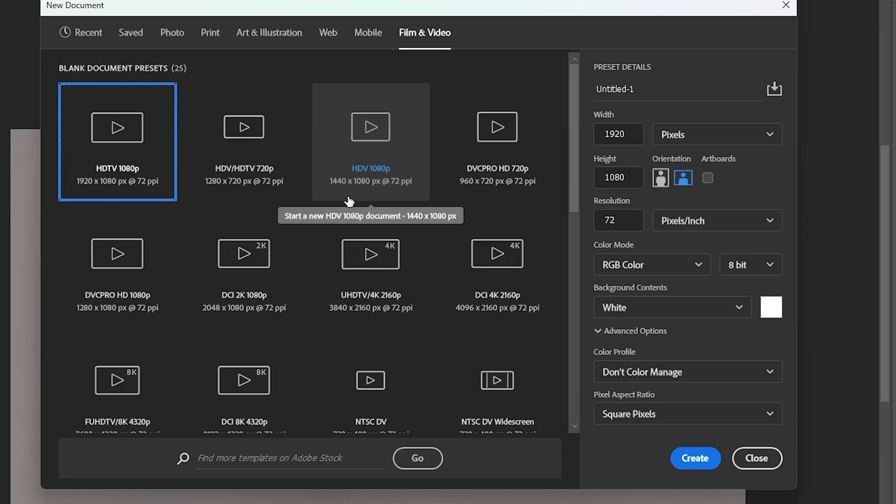
- Create a document named El Clasico from the recent 21 x 27 cm preset at 300 pixels/inch, RGB Color, with a white background
{"action": "left_click", "coordinate": [86, 33]}
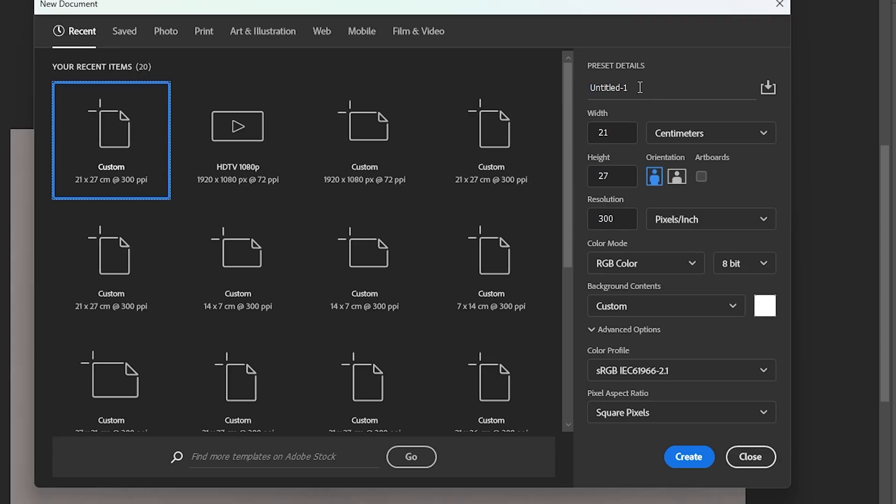
{"action": "left_click", "coordinate": [648, 87]}
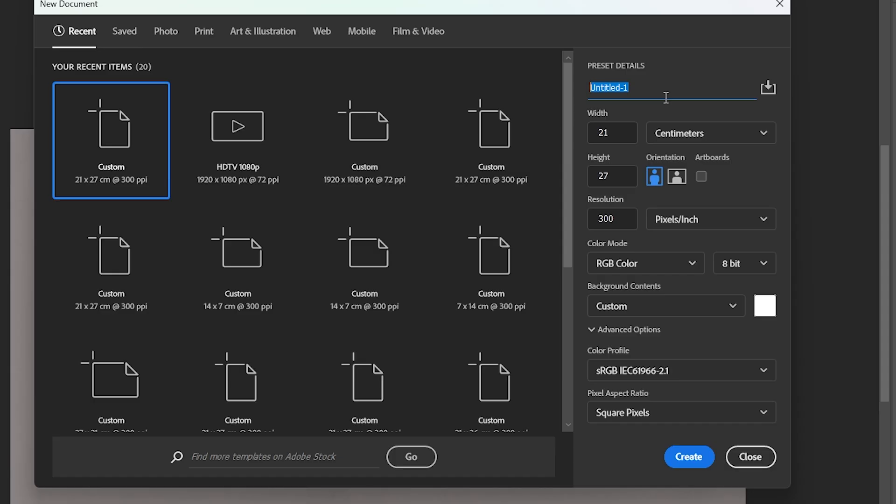
{"action": "type", "text": "El Clasico"}
{"action": "left_click", "coordinate": [691, 133]}
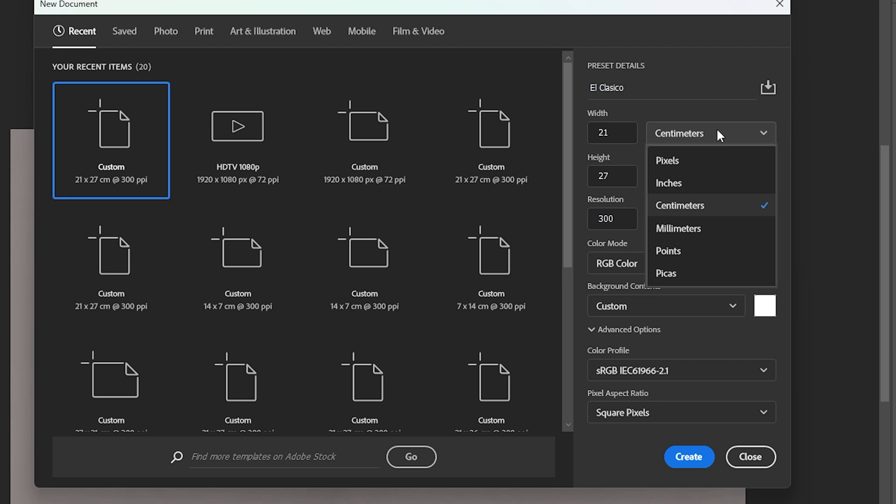
{"action": "left_click", "coordinate": [708, 135]}
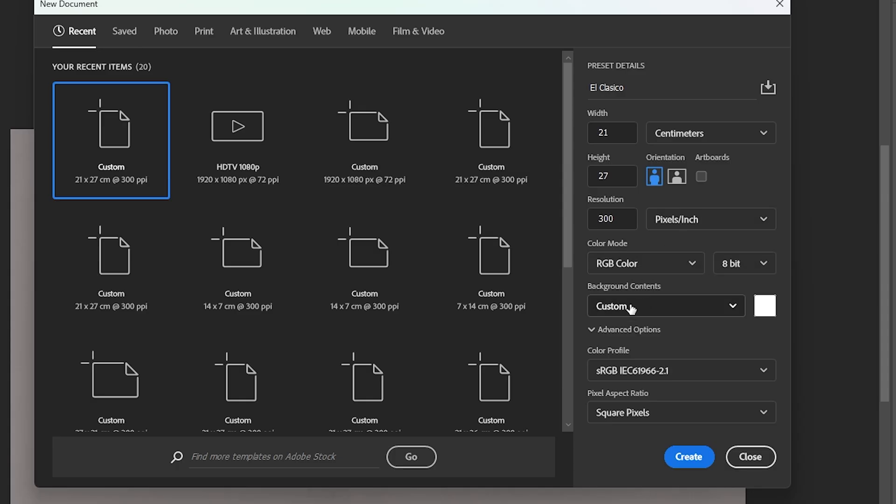
{"action": "left_click", "coordinate": [765, 306]}
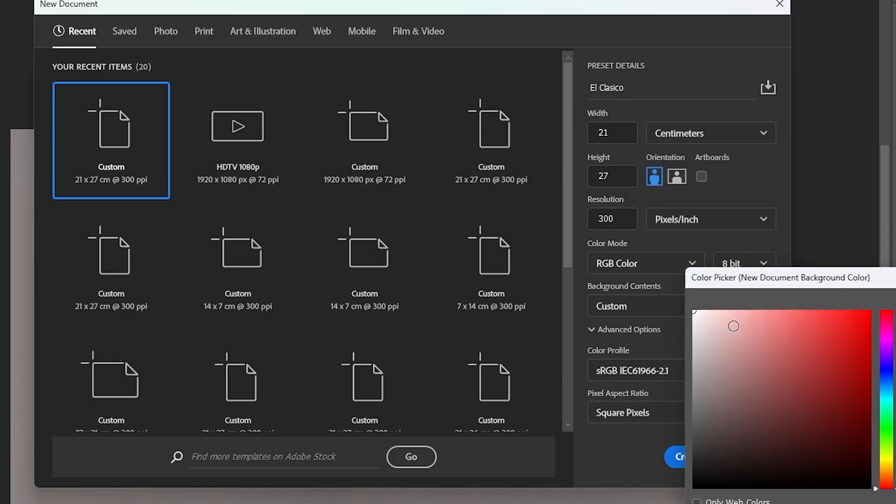
{"action": "key", "text": "Escape"}
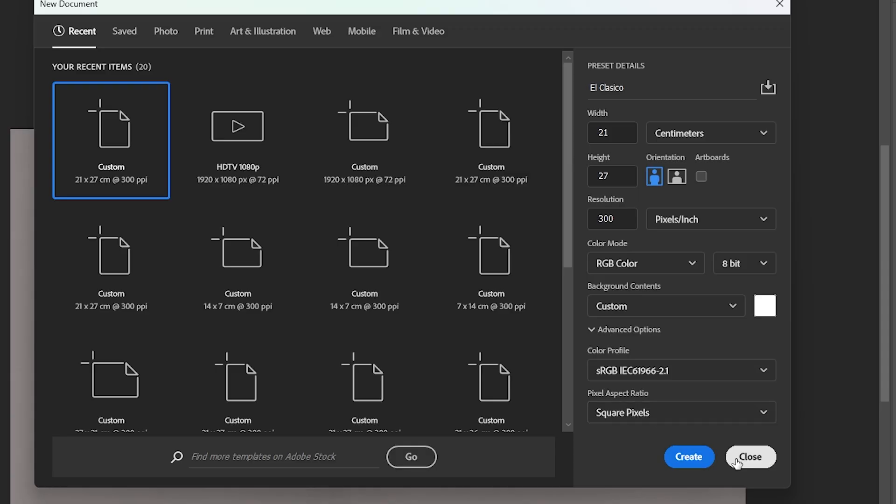
{"action": "left_click", "coordinate": [692, 458]}
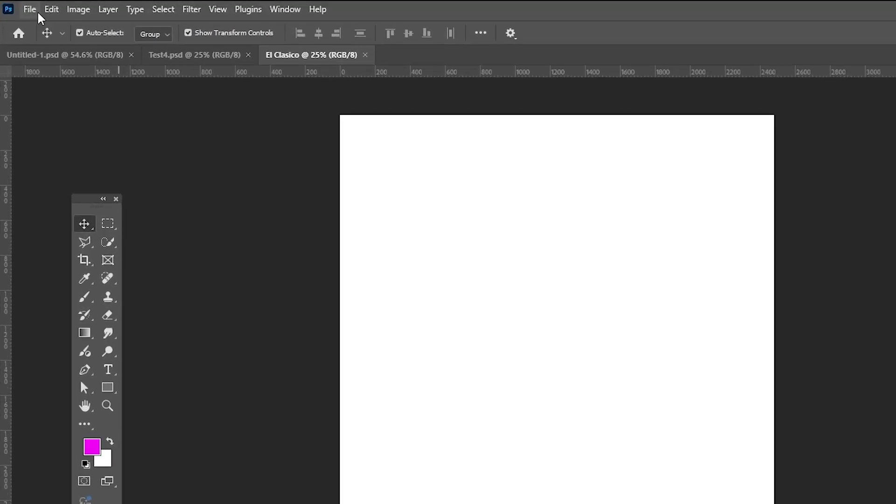
- Save the document as El Clasico.psd in Photoshop format in the Football Poster folder
{"action": "left_click", "coordinate": [23, 7]}
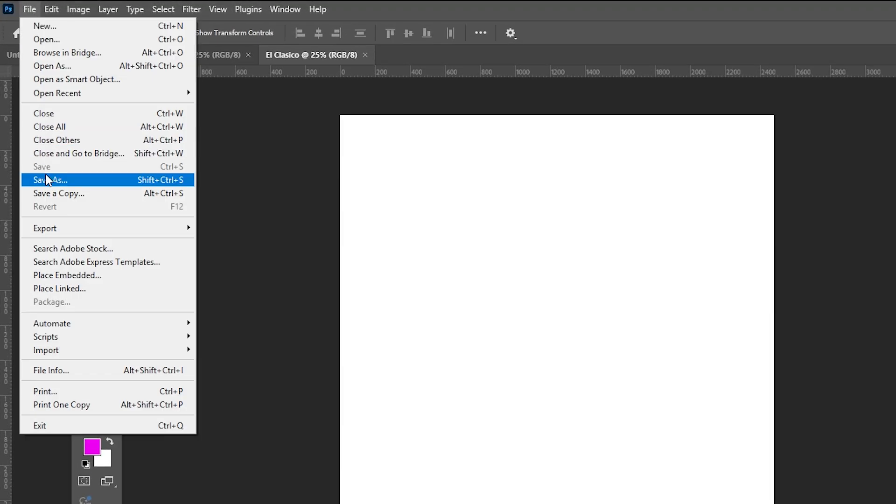
{"action": "left_click", "coordinate": [55, 185]}
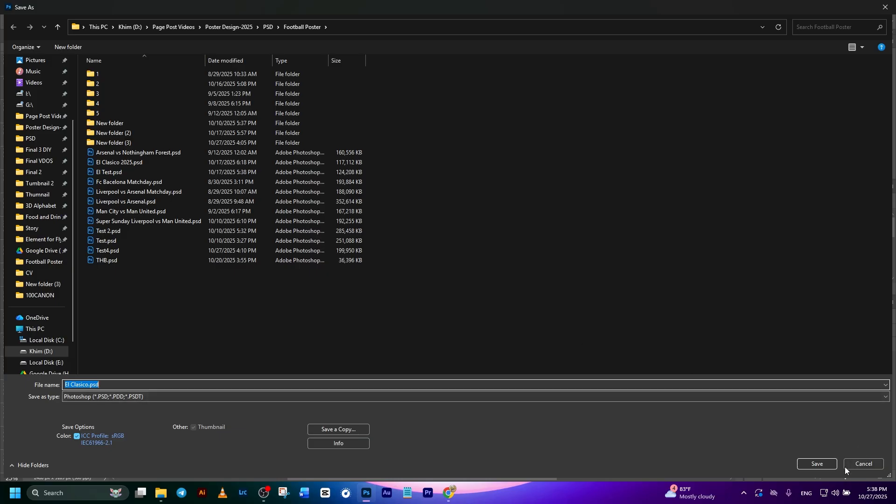
{"action": "left_click", "coordinate": [819, 465]}
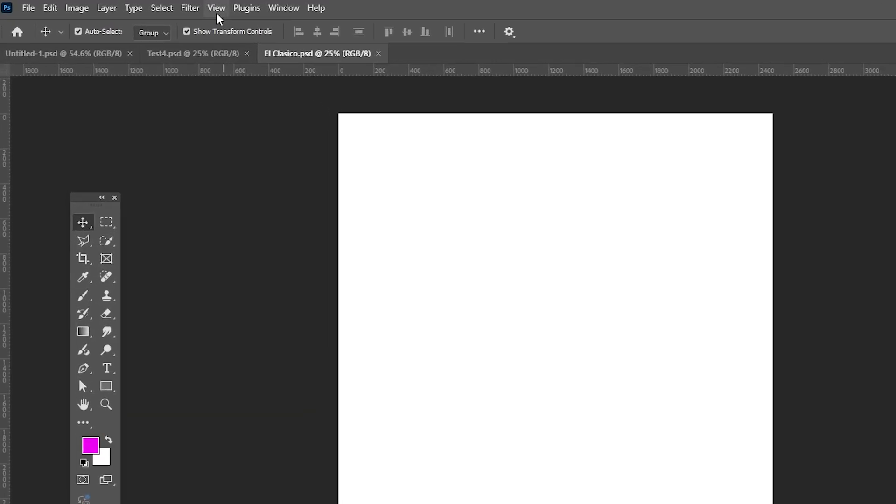
- Add a black guide layout with 70 px margins on all four sides and no columns or rows
{"action": "left_click", "coordinate": [155, 6]}
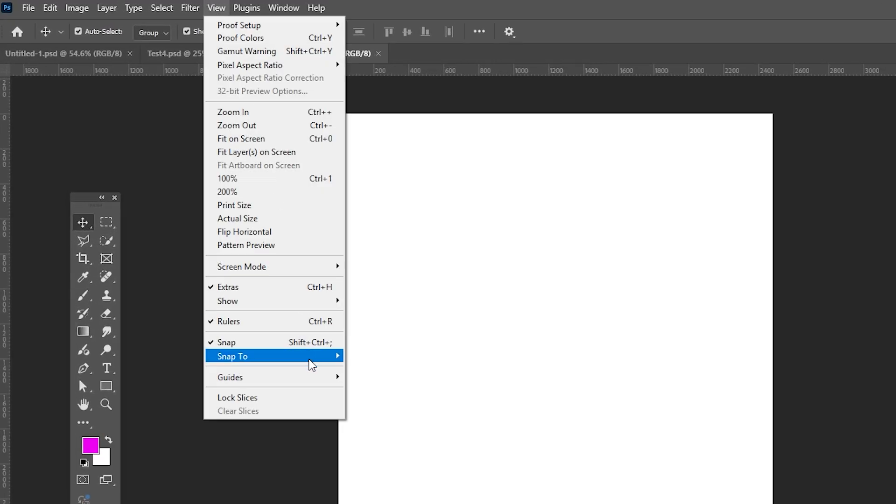
{"action": "mouse_move", "coordinate": [289, 382]}
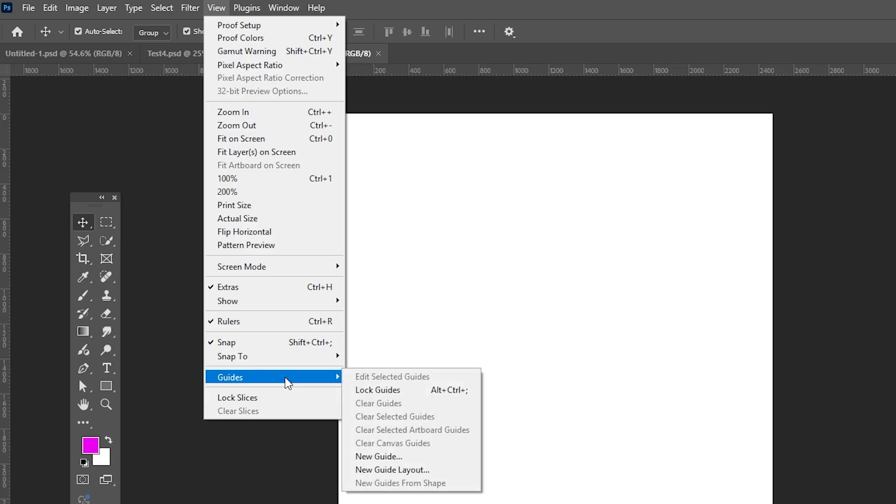
{"action": "left_click", "coordinate": [398, 474]}
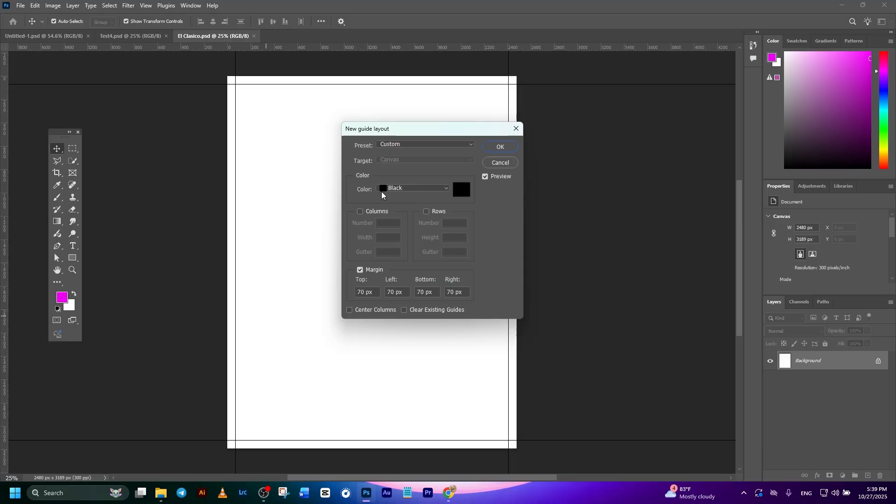
{"action": "left_click", "coordinate": [579, 281]}
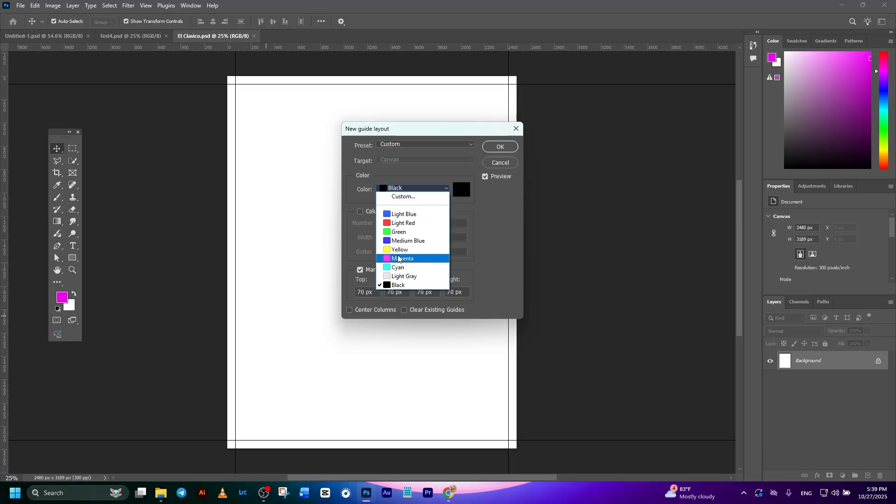
{"action": "left_click", "coordinate": [406, 191]}
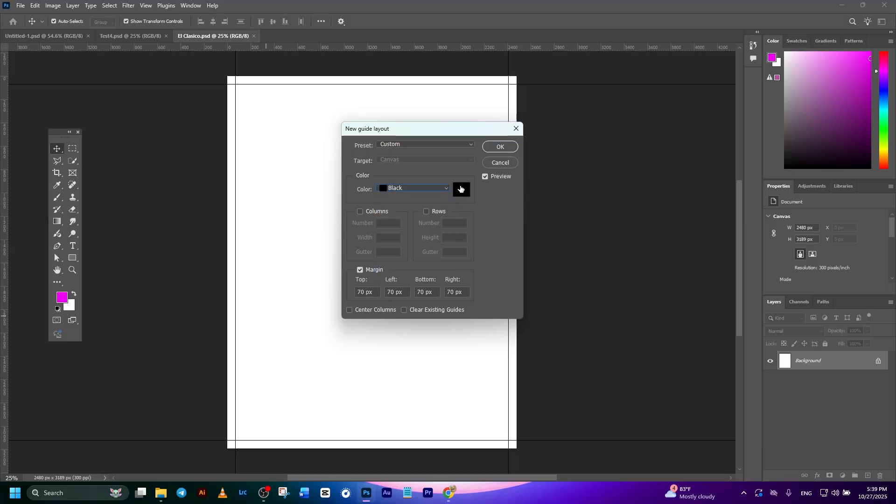
{"action": "left_click", "coordinate": [461, 189]}
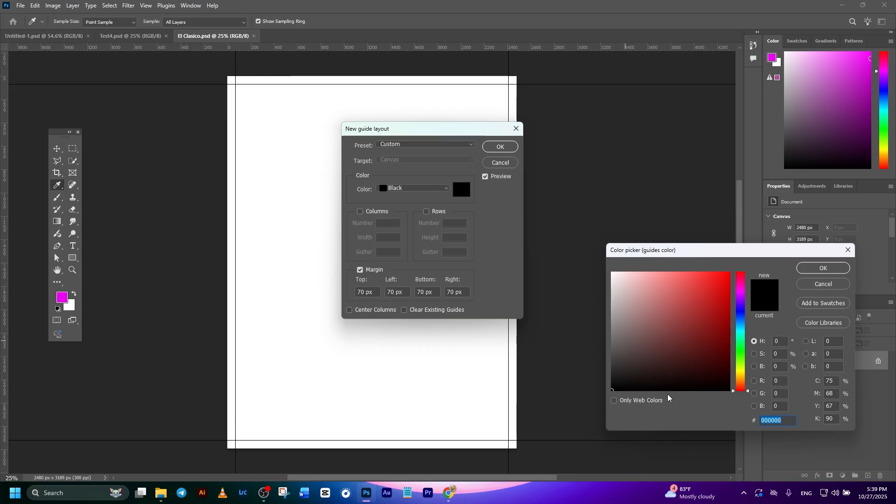
{"action": "left_click", "coordinate": [814, 267]}
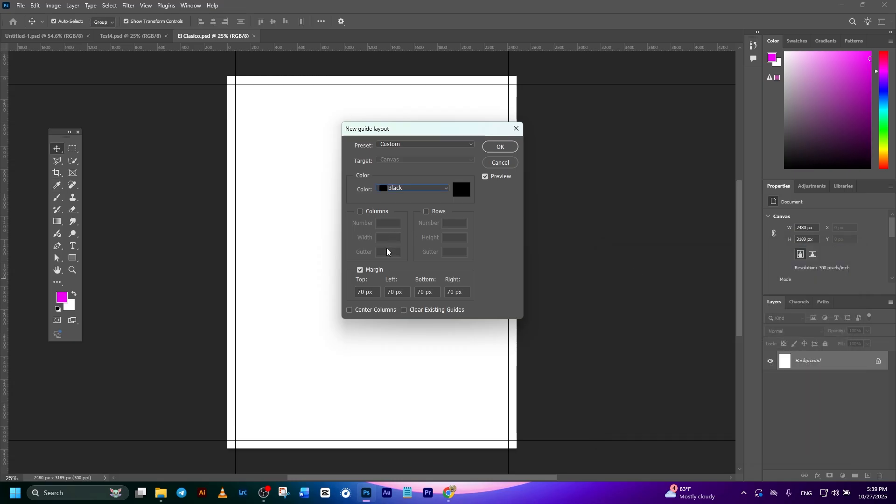
{"action": "left_click", "coordinate": [362, 270]}
{"action": "left_click", "coordinate": [362, 270]}
{"action": "left_click", "coordinate": [493, 148]}
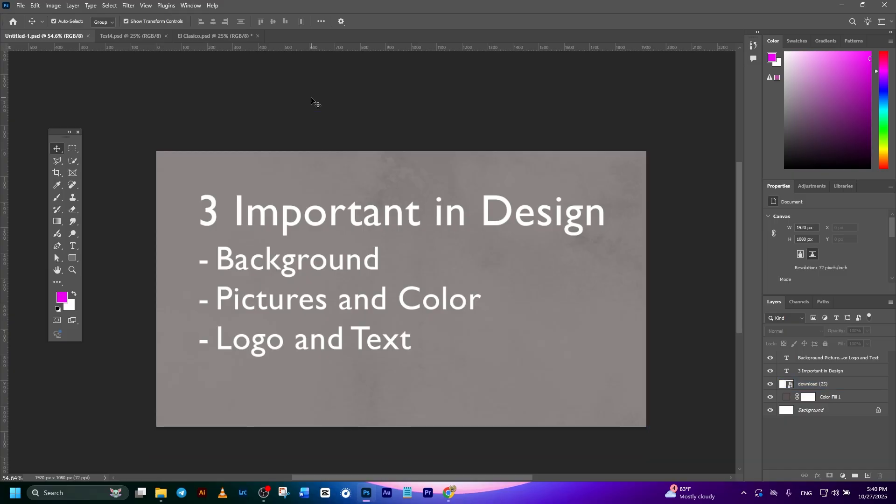
- Switch to File Explorer and place the red, black and grey square artwork from the BG folder into El Clasico.psd
{"action": "left_click", "coordinate": [244, 283]}
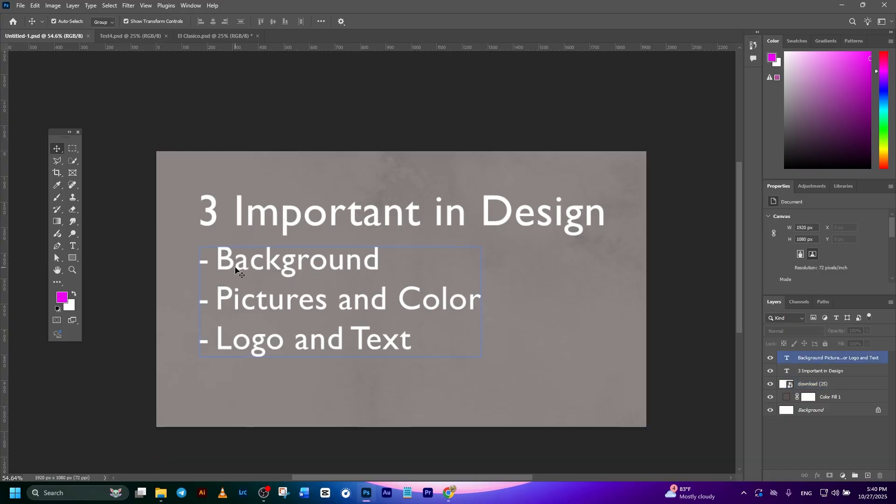
{"action": "left_click", "coordinate": [221, 37]}
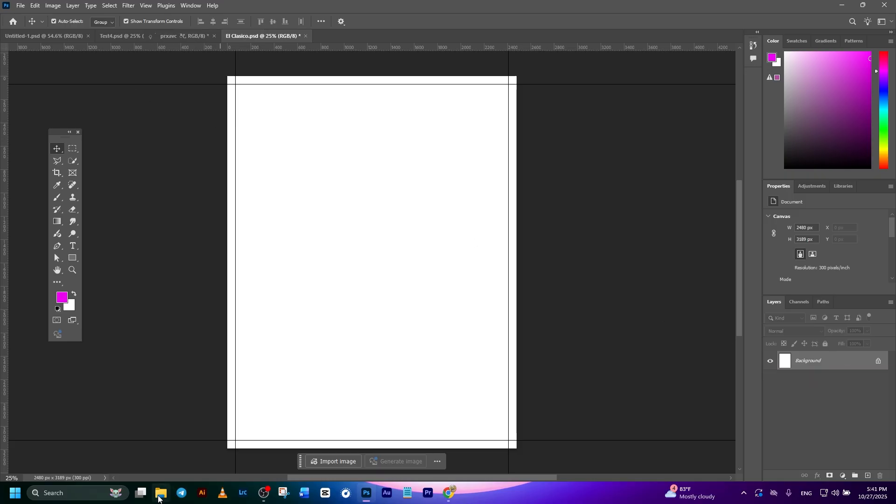
{"action": "left_click", "coordinate": [160, 493]}
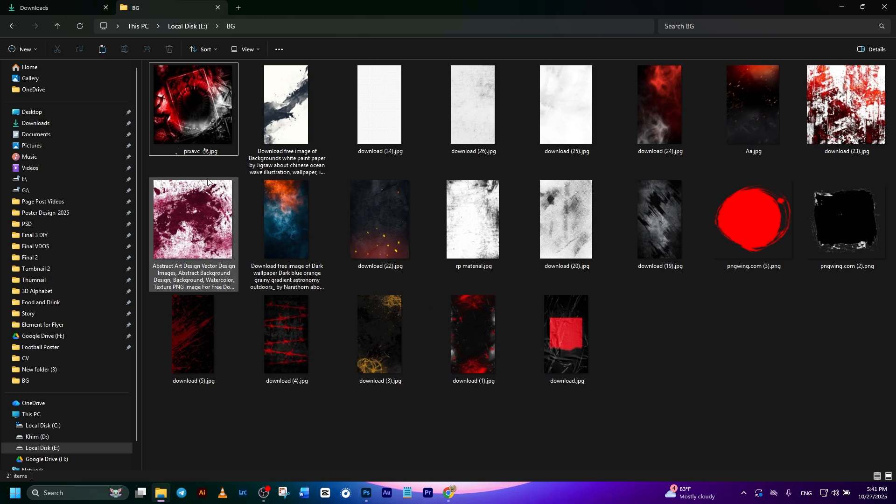
{"action": "left_click", "coordinate": [205, 104]}
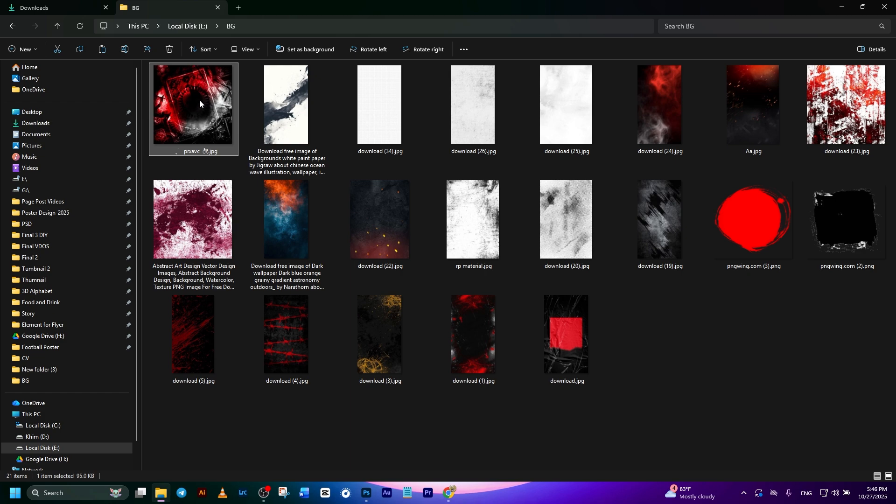
{"action": "left_click_drag", "start_coordinate": [192, 117], "coordinate": [395, 350]}
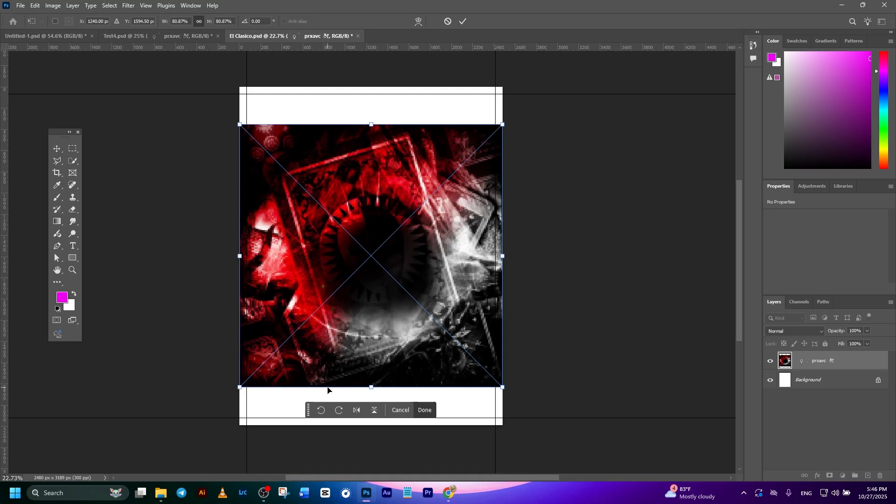
- Rotate the placed background image about 90° counter-clockwise, flip it horizontally and scale it to about 107% to cover the whole canvas
{"action": "left_click_drag", "start_coordinate": [517, 400], "coordinate": [481, 142]}
{"action": "right_click", "coordinate": [437, 212]}
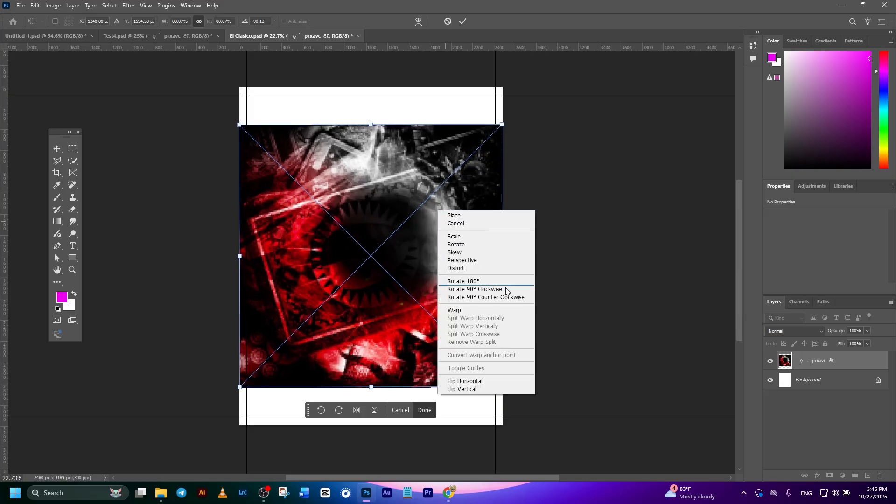
{"action": "left_click", "coordinate": [482, 381]}
{"action": "left_click_drag", "start_coordinate": [371, 125], "coordinate": [380, 82]}
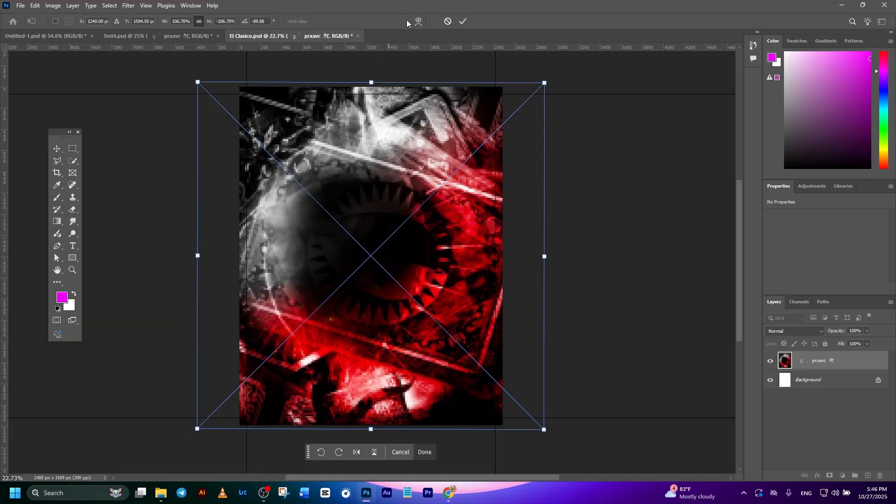
{"action": "left_click", "coordinate": [463, 21]}
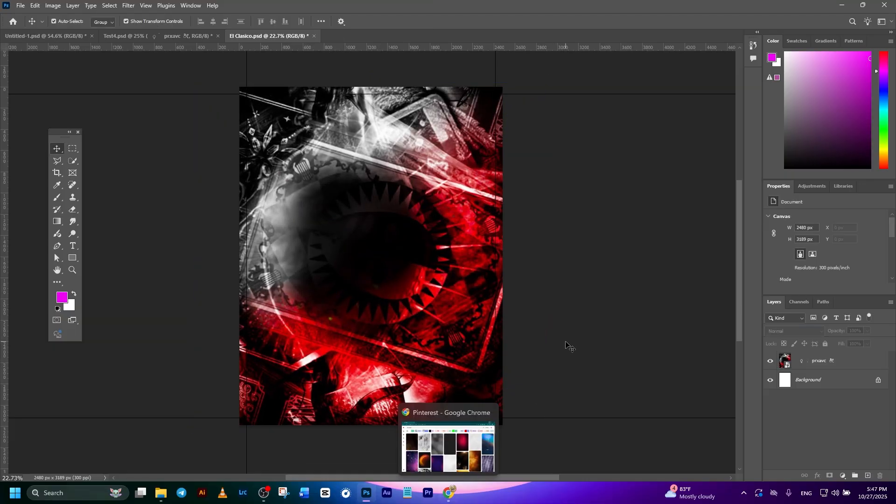
- Switch to Chrome and look over the Pinterest search results for "Background"
{"action": "left_click", "coordinate": [451, 493]}
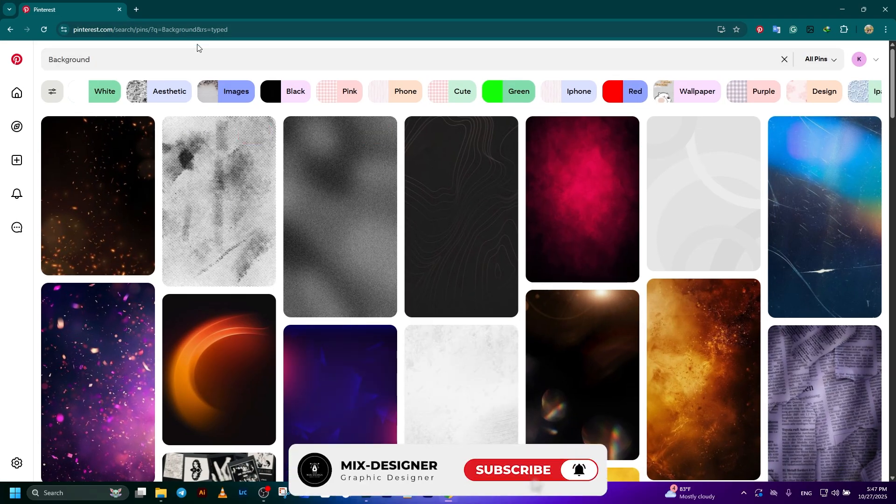
{"action": "left_click", "coordinate": [247, 32]}
{"action": "left_click", "coordinate": [290, 2]}
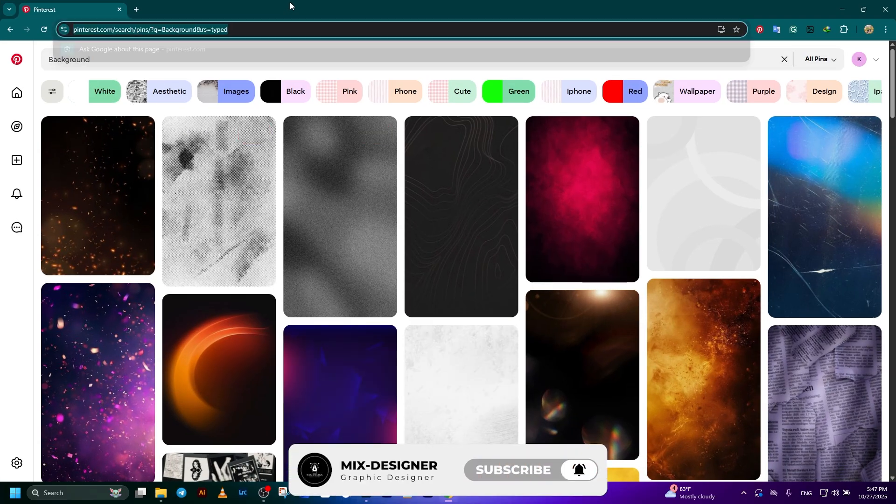
{"action": "left_click", "coordinate": [248, 59]}
{"action": "left_click", "coordinate": [141, 135]}
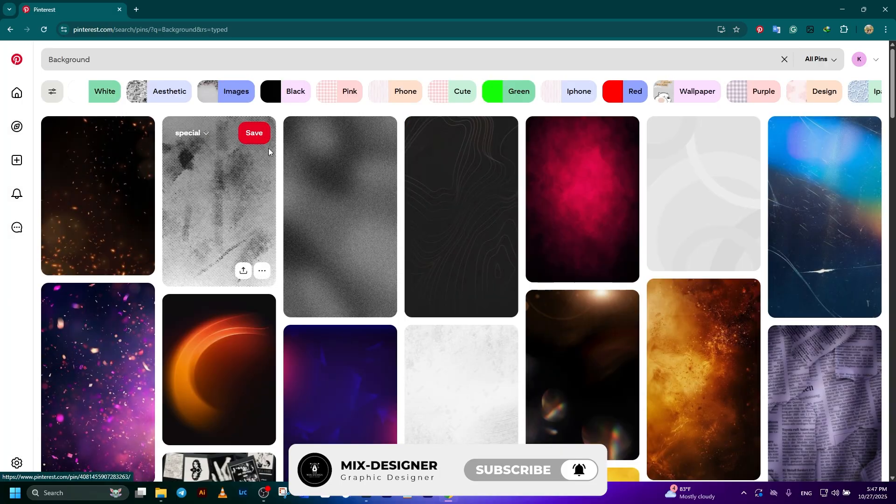
- Search Pinterest for "light background" and look over the suggested images
{"action": "scroll", "coordinate": [401, 194], "scroll_direction": "down", "scroll_amount": 5}
{"action": "scroll", "coordinate": [402, 195], "scroll_direction": "down", "scroll_amount": 5}
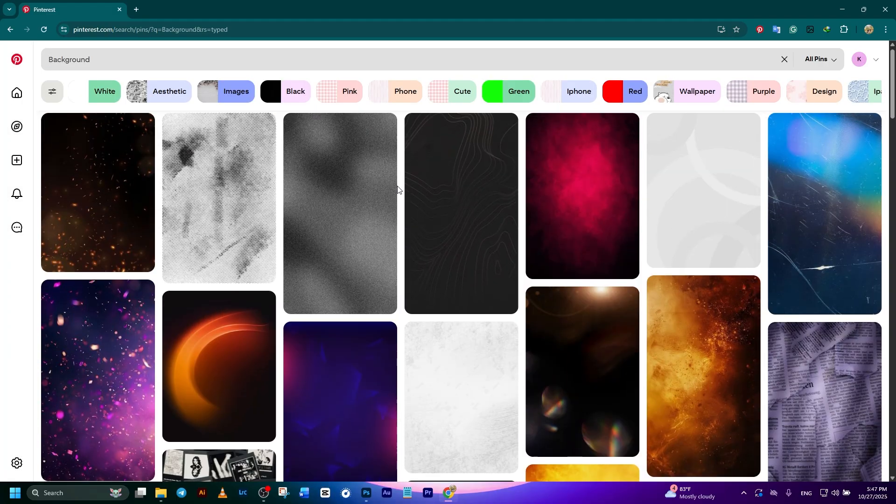
{"action": "left_click", "coordinate": [211, 60]}
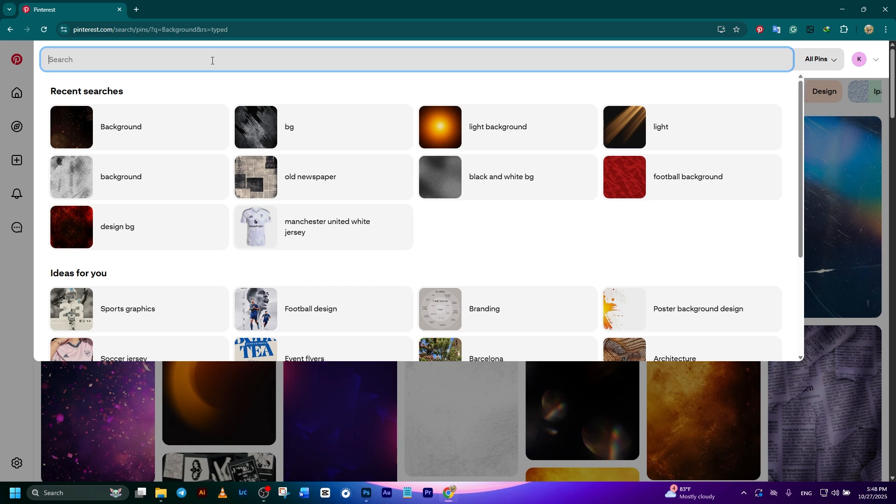
{"action": "type", "text": "light"}
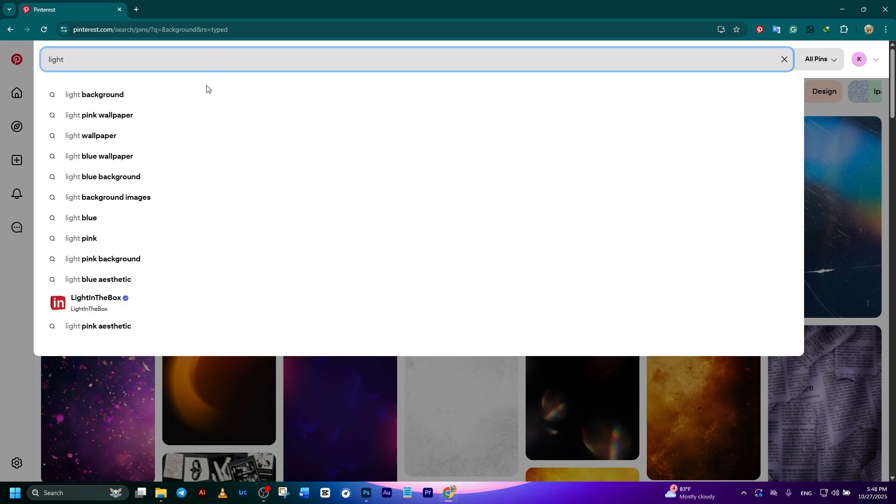
{"action": "left_click", "coordinate": [194, 92]}
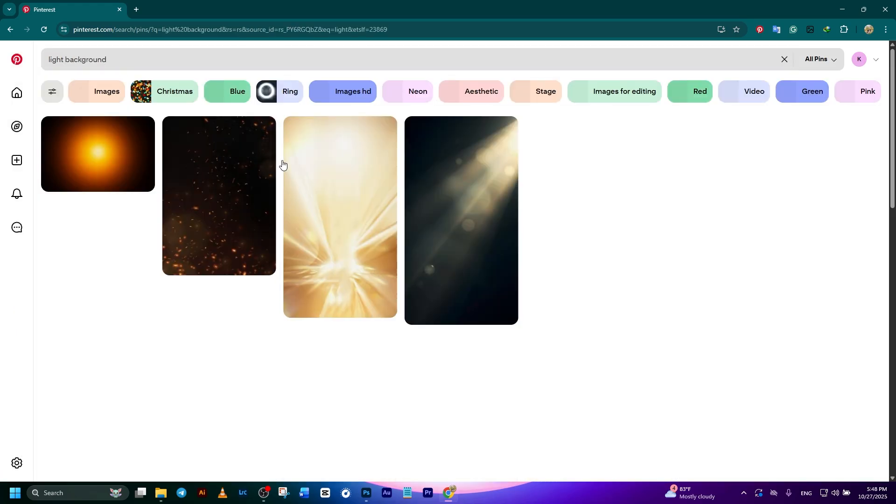
{"action": "scroll", "coordinate": [463, 270], "scroll_direction": "down", "scroll_amount": 5}
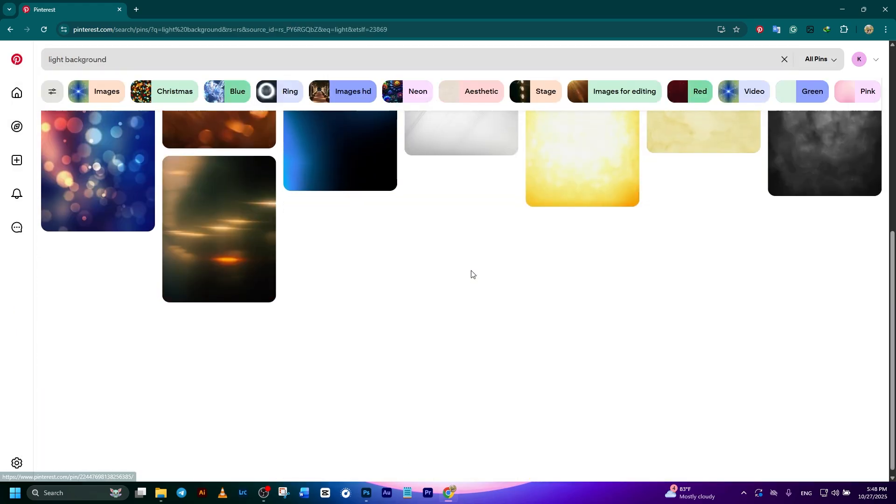
- Switch back to Photoshop and apply a Gaussian Blur with a 10-pixel radius to the red and black artwork layer
{"action": "key", "text": "alt+Tab"}
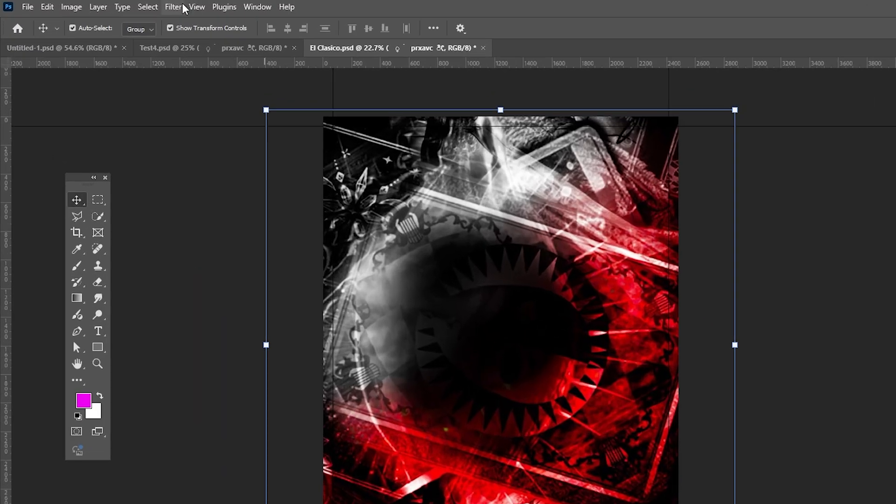
{"action": "left_click", "coordinate": [128, 5]}
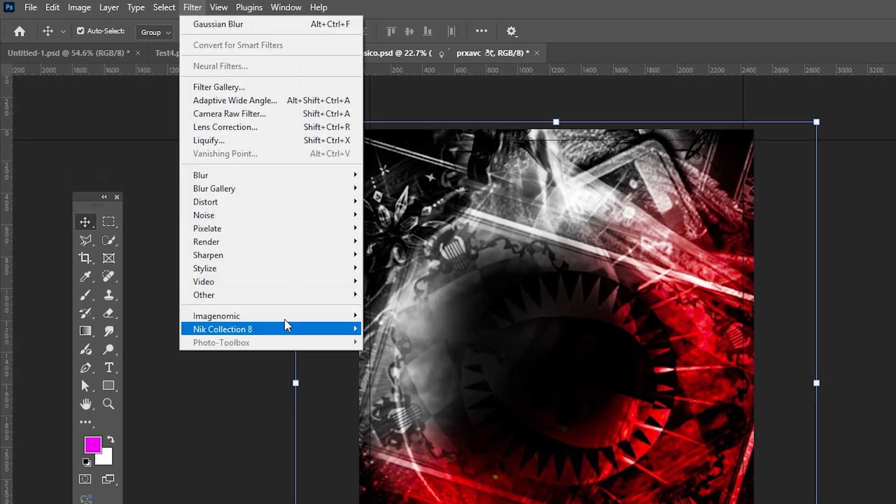
{"action": "mouse_move", "coordinate": [266, 178]}
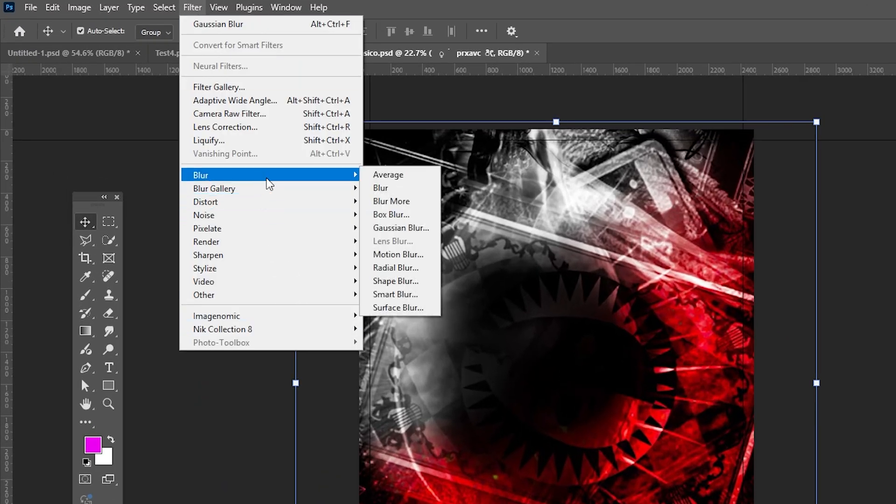
{"action": "left_click", "coordinate": [397, 228]}
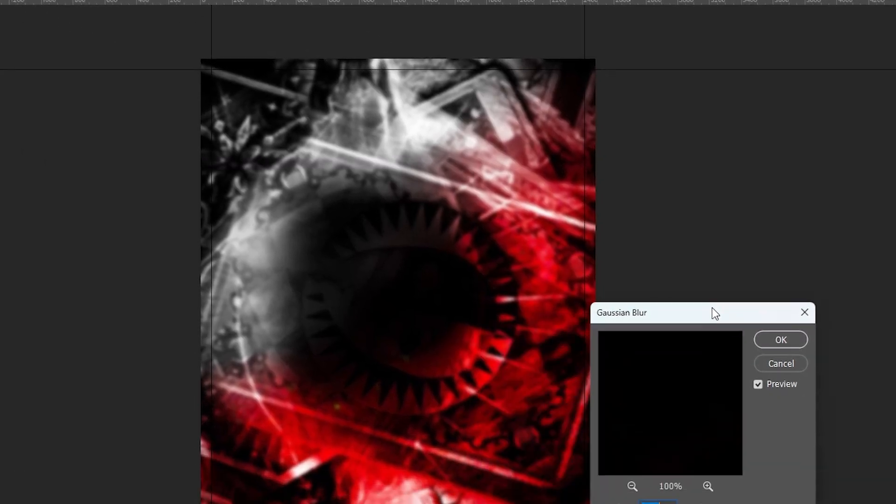
{"action": "left_click_drag", "start_coordinate": [715, 314], "coordinate": [797, 256]}
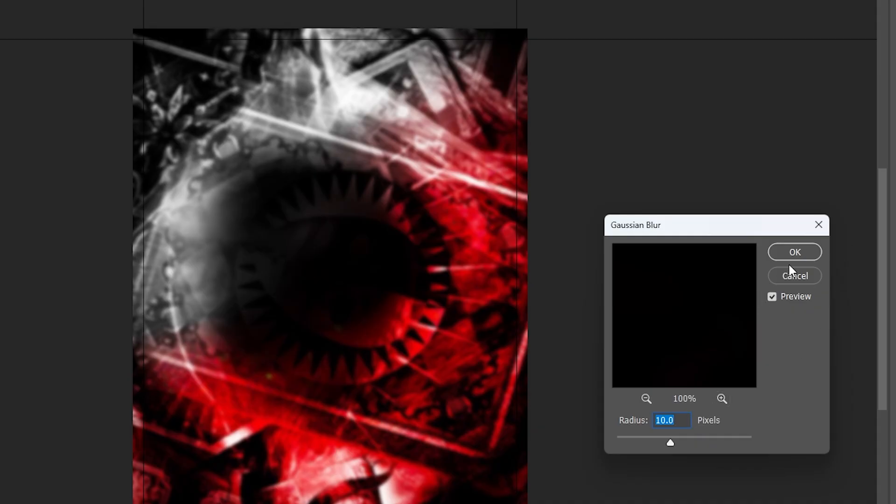
{"action": "left_click", "coordinate": [794, 252]}
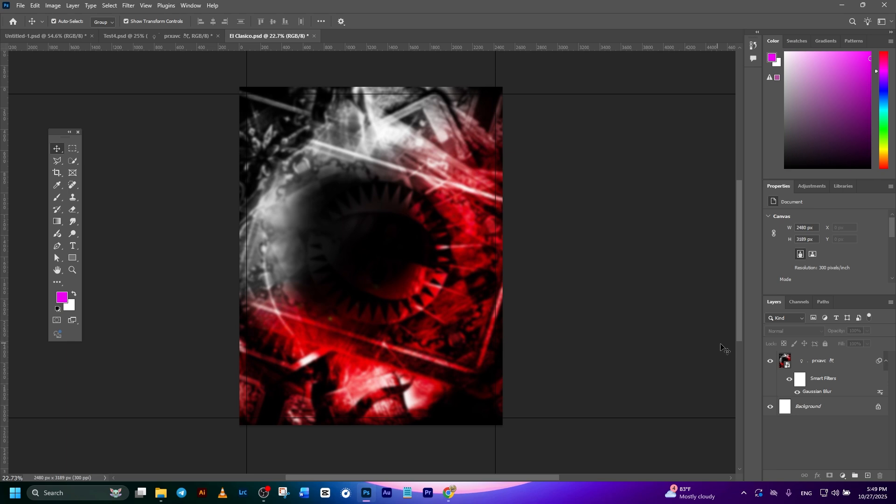
- Switch to File Explorer and place the city photo download (6).jpg from New folder (3) into El Clasico.psd
{"action": "left_click", "coordinate": [161, 493]}
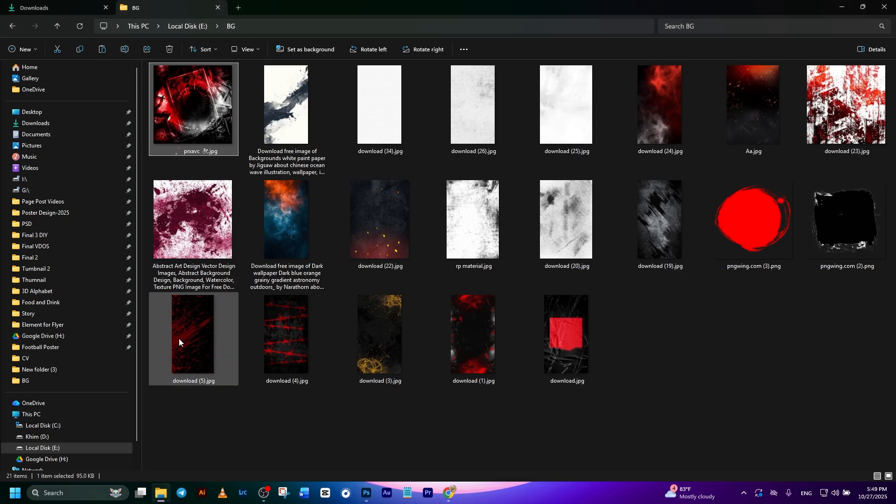
{"action": "left_click", "coordinate": [85, 8]}
{"action": "left_click", "coordinate": [70, 369]}
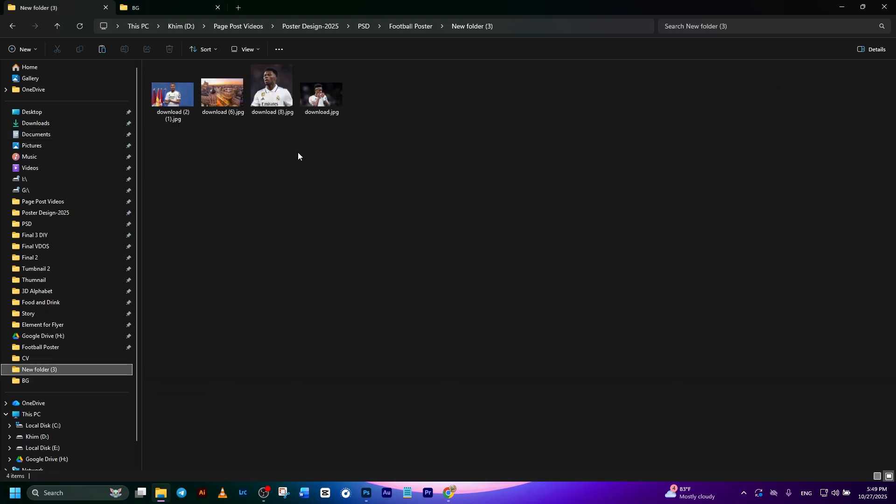
{"action": "left_click_drag", "start_coordinate": [220, 98], "coordinate": [348, 200]}
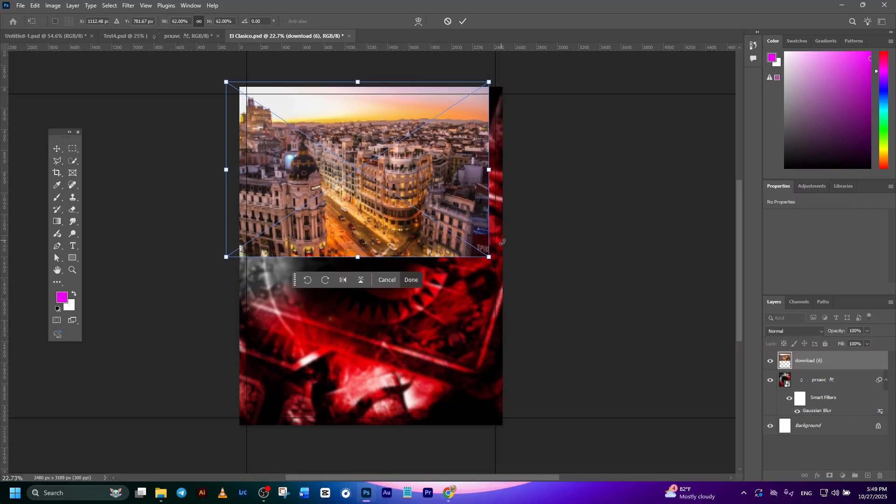
- Rotate the city photo about 10.8° counter-clockwise, enlarge it and position it to cover the upper two thirds of the canvas
{"action": "left_click_drag", "start_coordinate": [504, 265], "coordinate": [527, 213]}
{"action": "left_click_drag", "start_coordinate": [369, 197], "coordinate": [383, 202]}
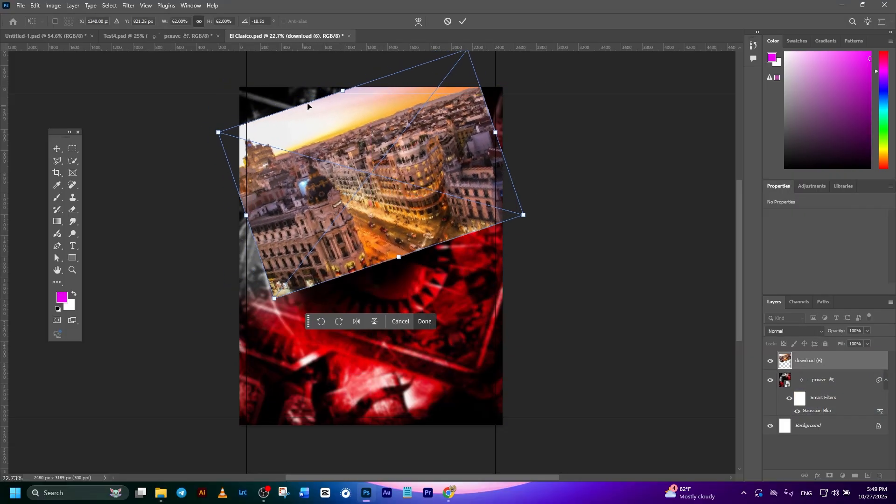
{"action": "left_click_drag", "start_coordinate": [343, 90], "coordinate": [332, 59]}
{"action": "left_click_drag", "start_coordinate": [340, 186], "coordinate": [306, 210]}
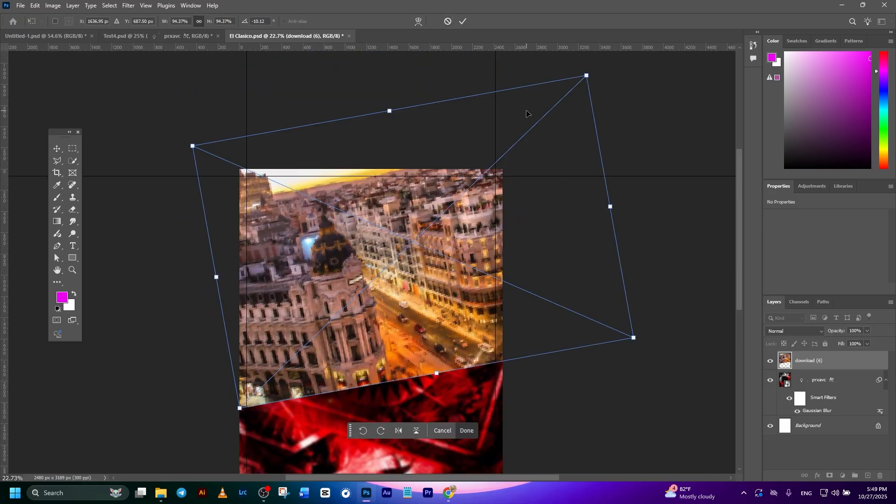
{"action": "scroll", "coordinate": [428, 221], "scroll_direction": "down", "scroll_amount": 3}
{"action": "scroll", "coordinate": [469, 173], "scroll_direction": "down", "scroll_amount": 3}
{"action": "scroll", "coordinate": [491, 168], "scroll_direction": "up", "scroll_amount": 1}
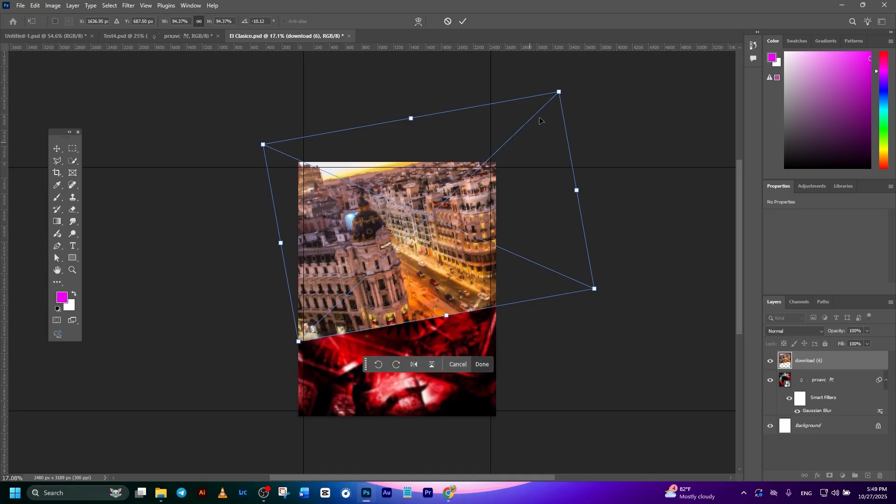
{"action": "left_click_drag", "start_coordinate": [556, 92], "coordinate": [541, 112]}
{"action": "left_click_drag", "start_coordinate": [458, 208], "coordinate": [480, 199]}
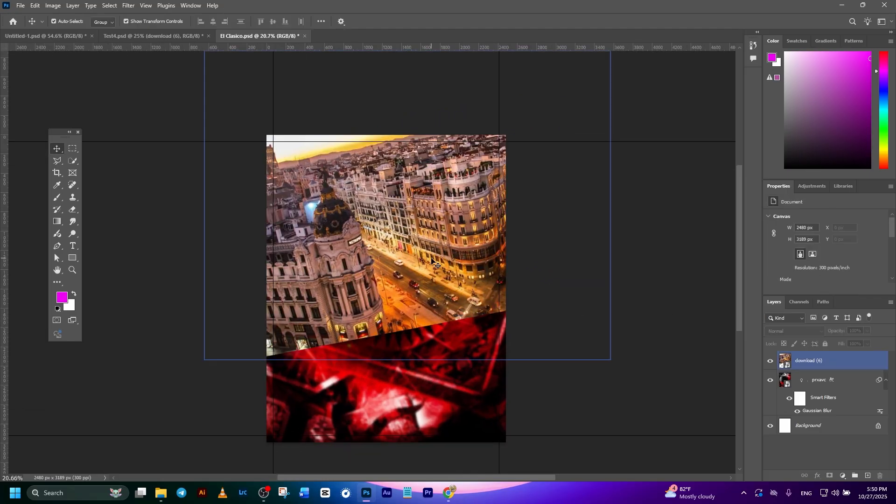
- Copy the Gaussian Blur smart filter from the red and black artwork layer onto the city photo layer
{"action": "left_click", "coordinate": [388, 266]}
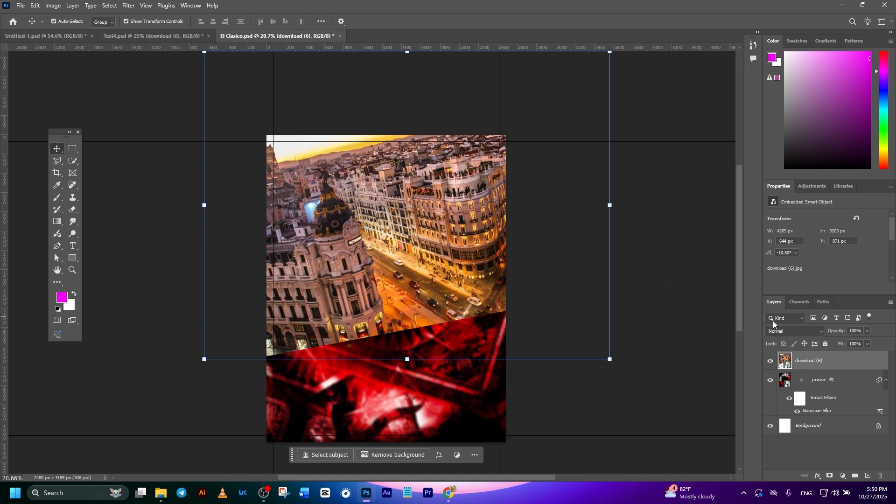
{"action": "left_click", "coordinate": [875, 387]}
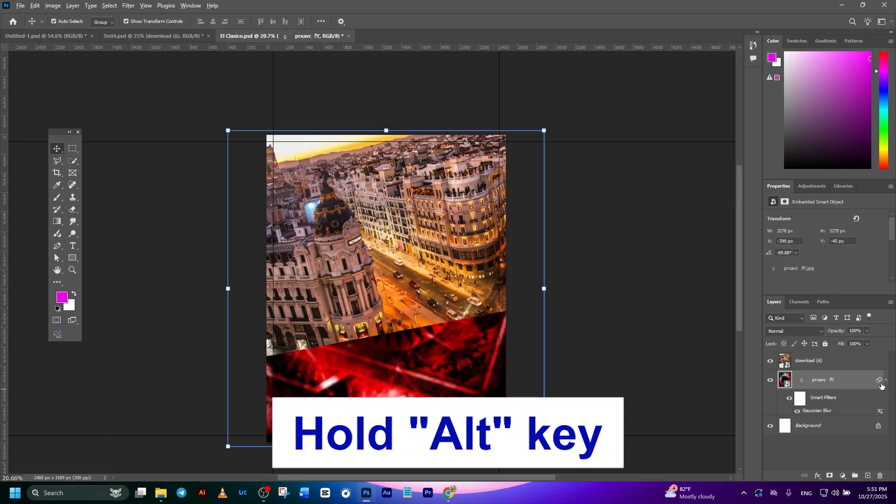
{"action": "left_click_drag", "start_coordinate": [881, 383], "coordinate": [879, 367]}
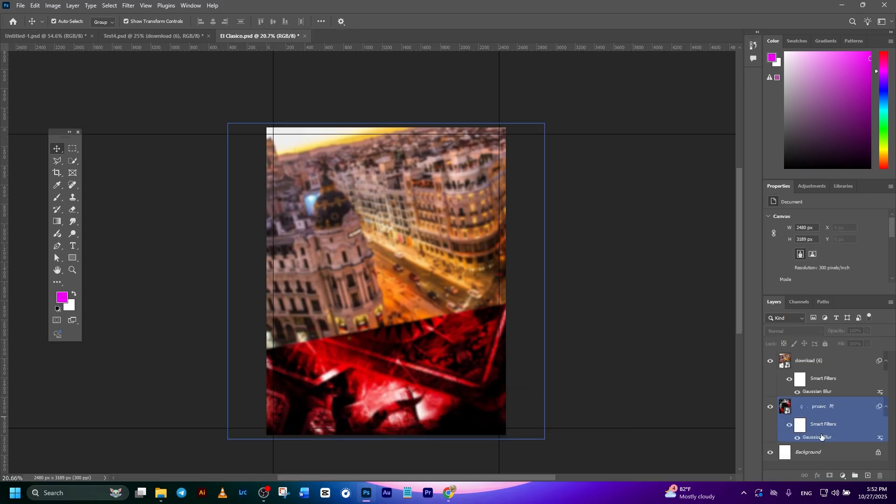
- Set the radius of the city photo's Gaussian Blur smart filter to 5 pixels
{"action": "double_click", "coordinate": [821, 437]}
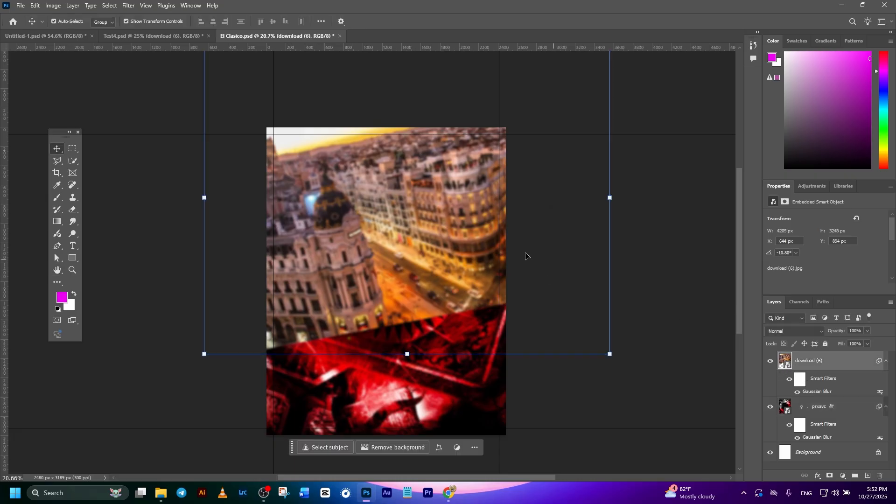
{"action": "left_click", "coordinate": [700, 330]}
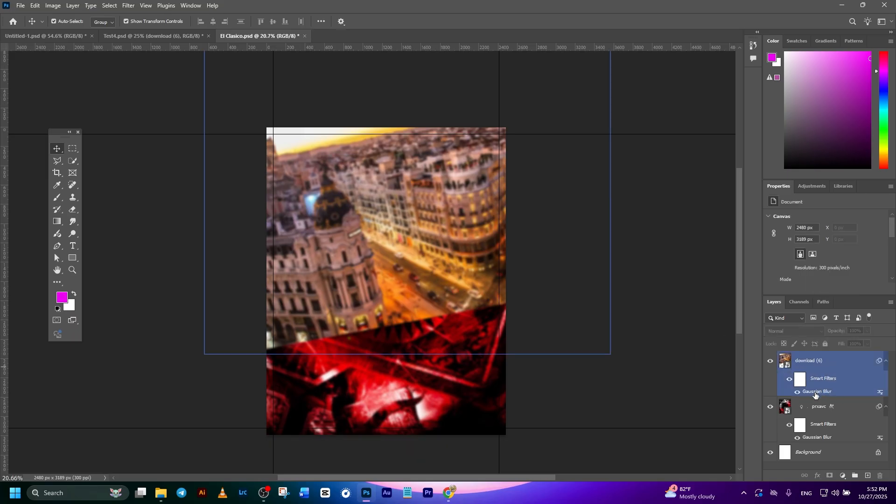
{"action": "double_click", "coordinate": [817, 392]}
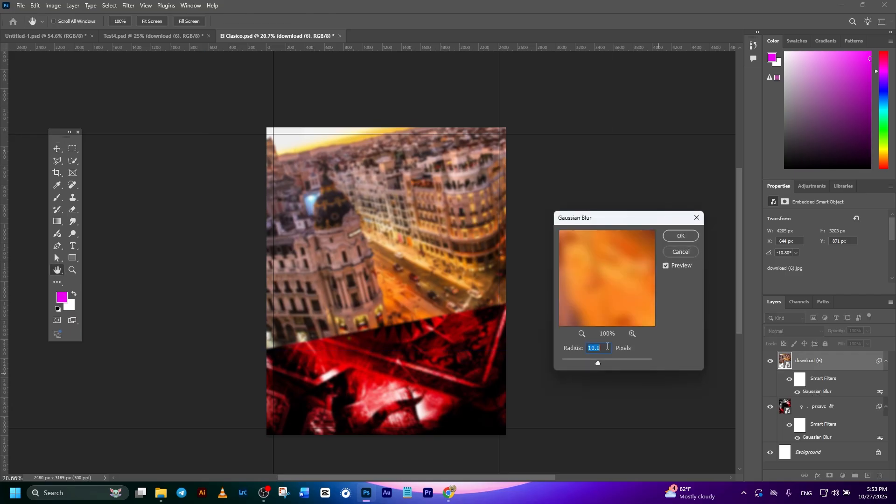
{"action": "left_click", "coordinate": [681, 236]}
{"action": "scroll", "coordinate": [644, 255], "scroll_direction": "down", "scroll_amount": 1}
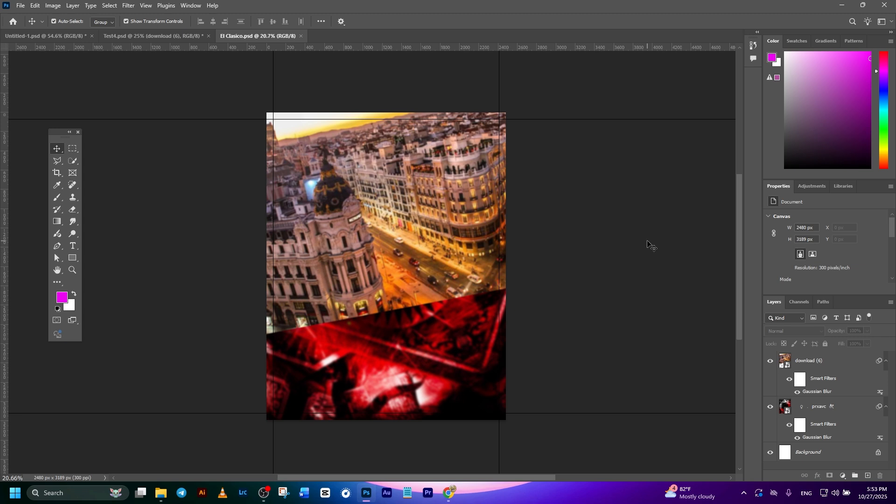
- Group the city photo and the red and black artwork layers and name the group BG
{"action": "left_click", "coordinate": [818, 361]}
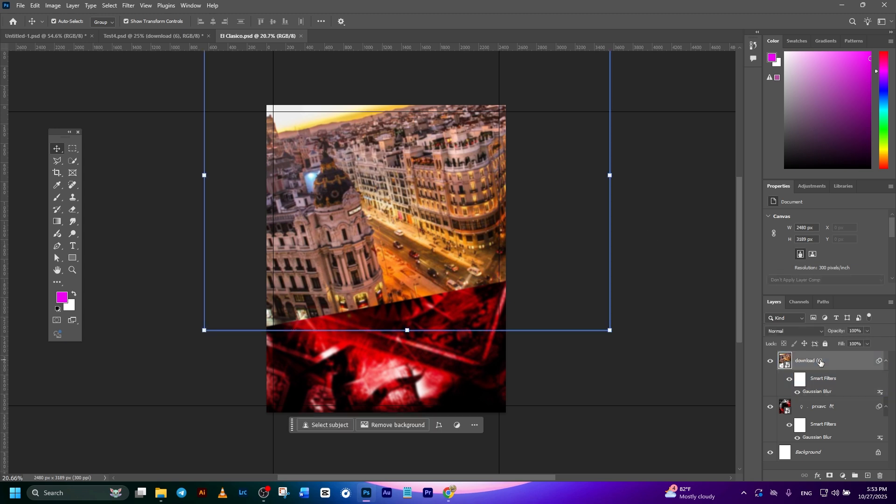
{"action": "left_click", "coordinate": [845, 413], "text": "shift"}
{"action": "key", "text": "ctrl+g"}
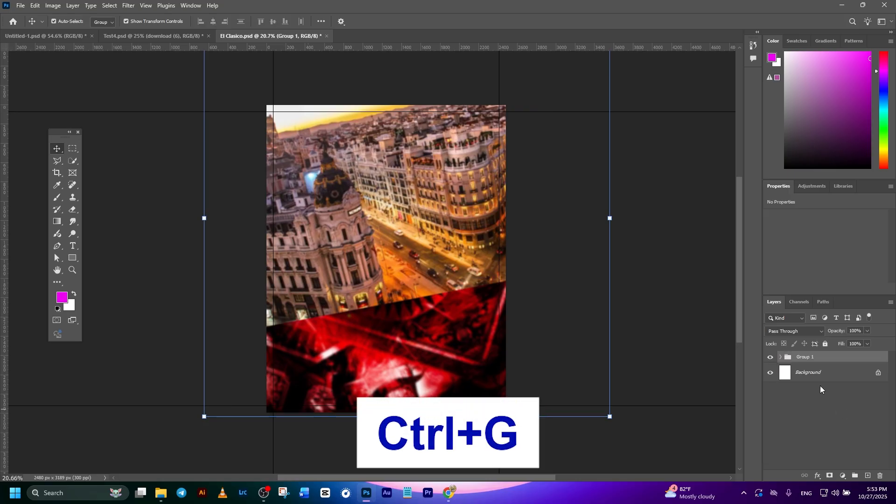
{"action": "double_click", "coordinate": [808, 357]}
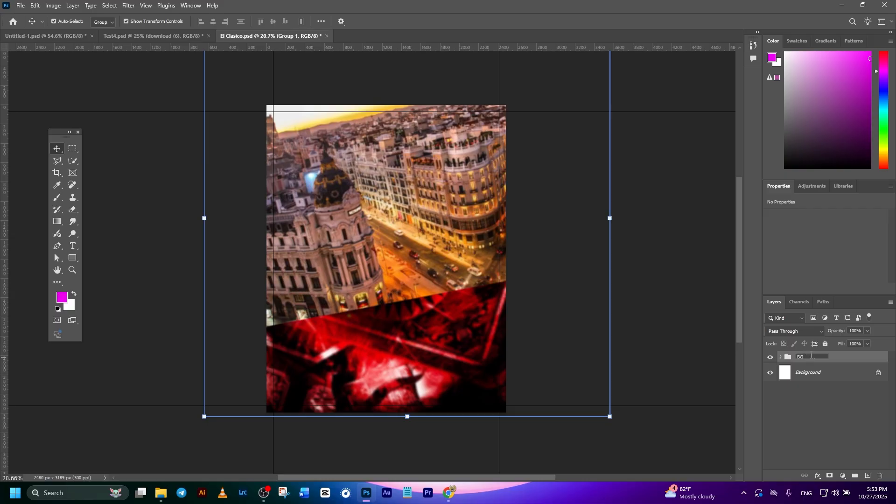
{"action": "key", "text": "Return"}
{"action": "left_click", "coordinate": [671, 298]}
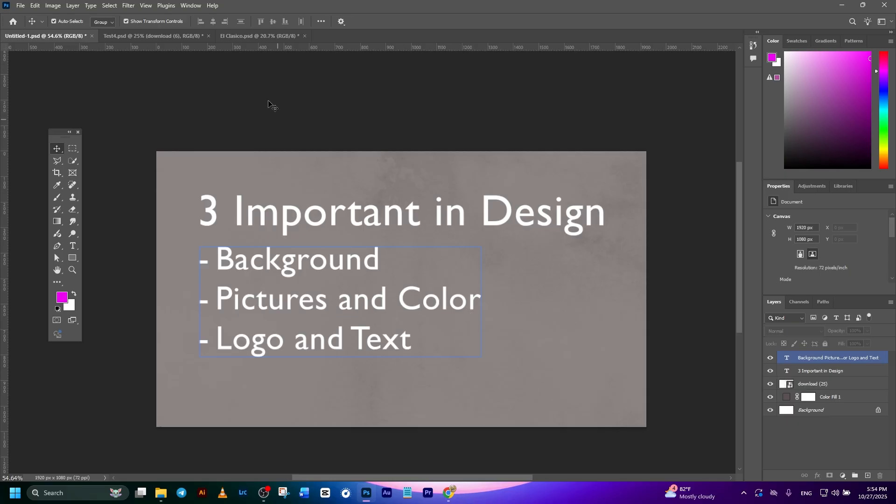
- Place the footballer photo download.jpg from New folder (3) above El Clasico.psd's BG group, with its upper edge on the top margin guide
{"action": "left_click", "coordinate": [254, 36]}
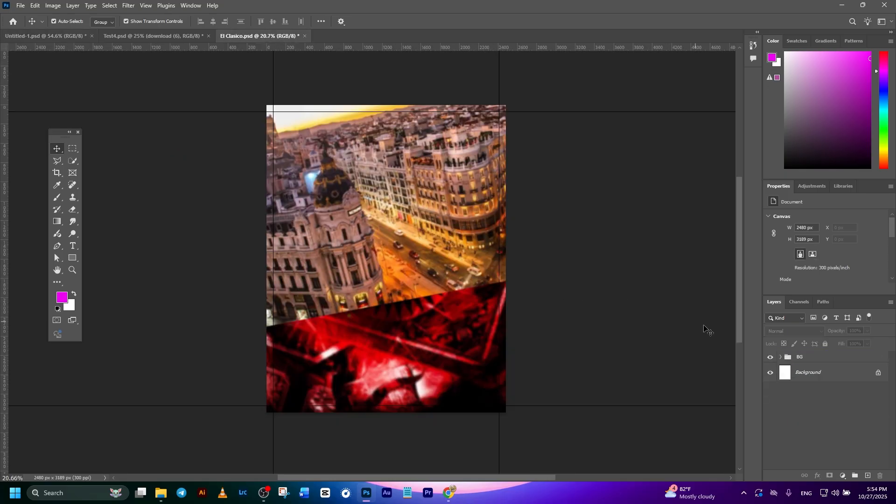
{"action": "left_click", "coordinate": [830, 361]}
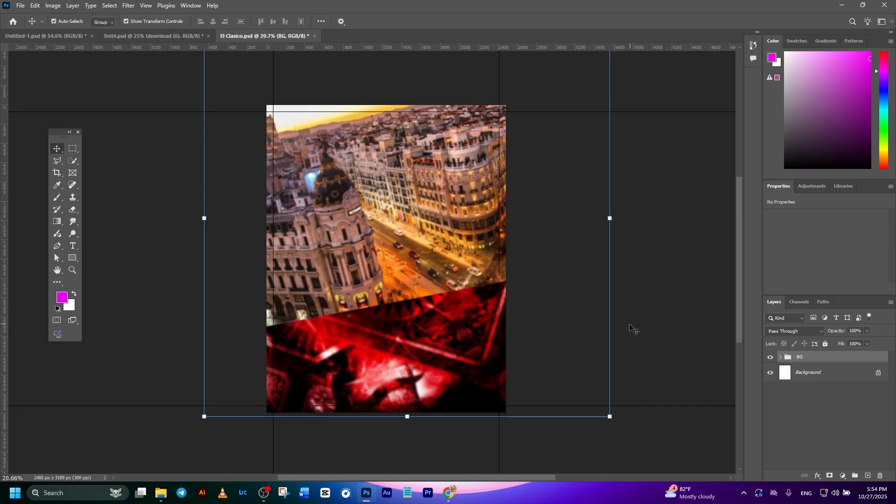
{"action": "left_click", "coordinate": [161, 492]}
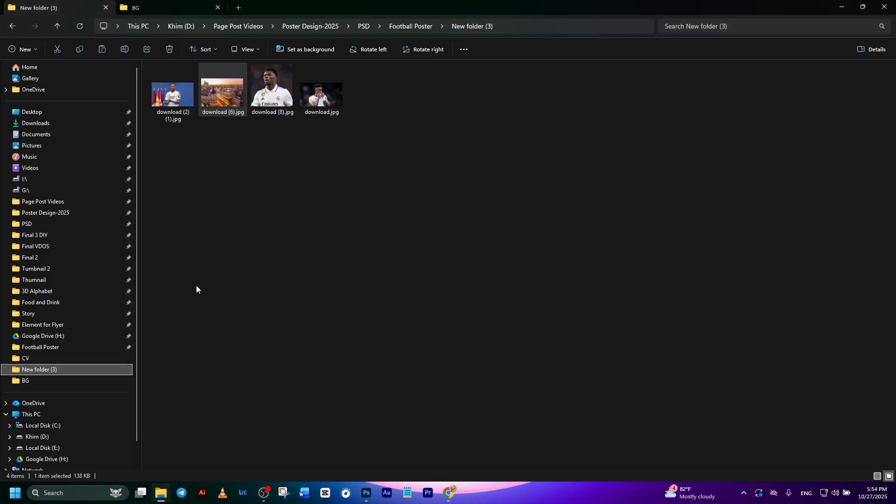
{"action": "left_click_drag", "start_coordinate": [318, 99], "coordinate": [376, 298]}
{"action": "left_click_drag", "start_coordinate": [386, 191], "coordinate": [416, 168]}
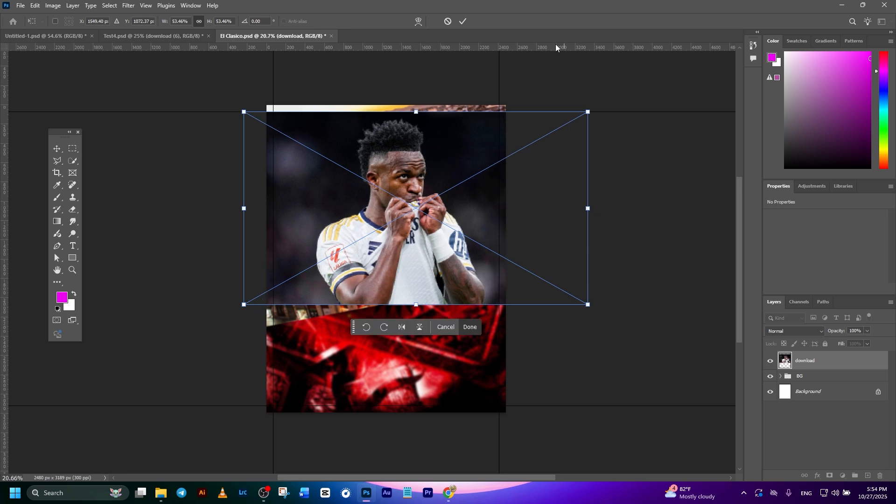
{"action": "left_click", "coordinate": [462, 21]}
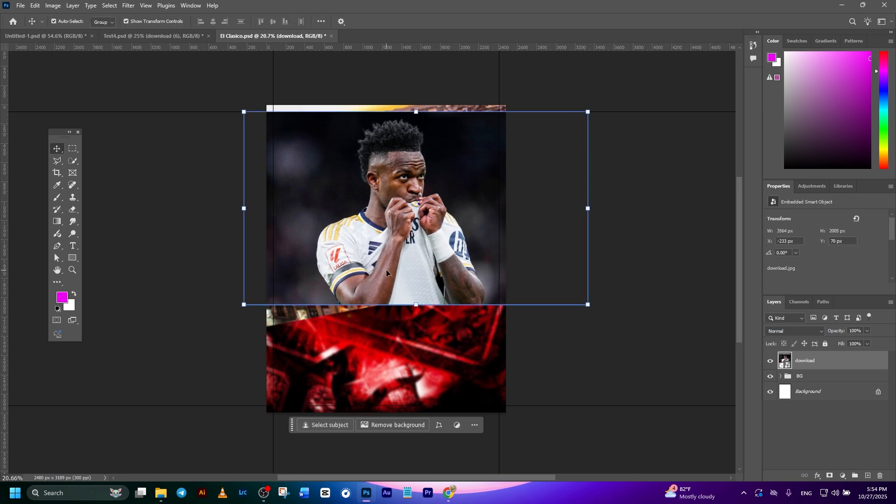
{"action": "left_click", "coordinate": [603, 361]}
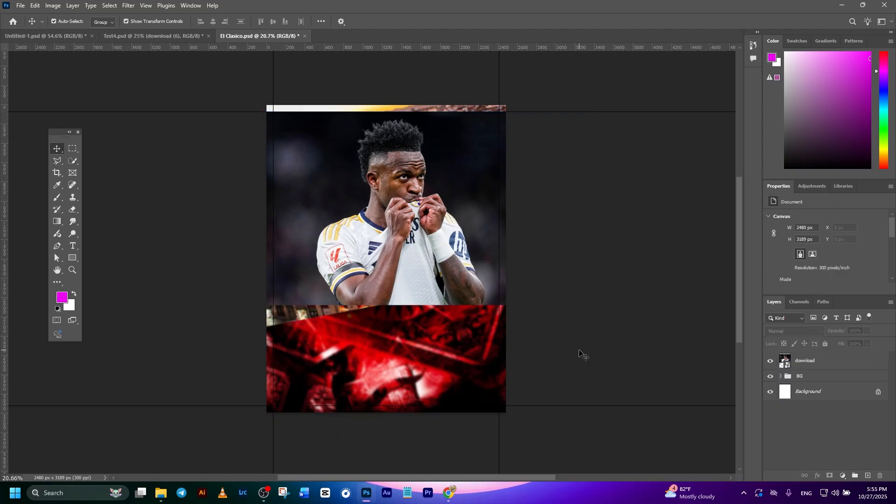
- Hide the Contextual Task Bar from the footballer layer and turn it back on
{"action": "left_click", "coordinate": [414, 244]}
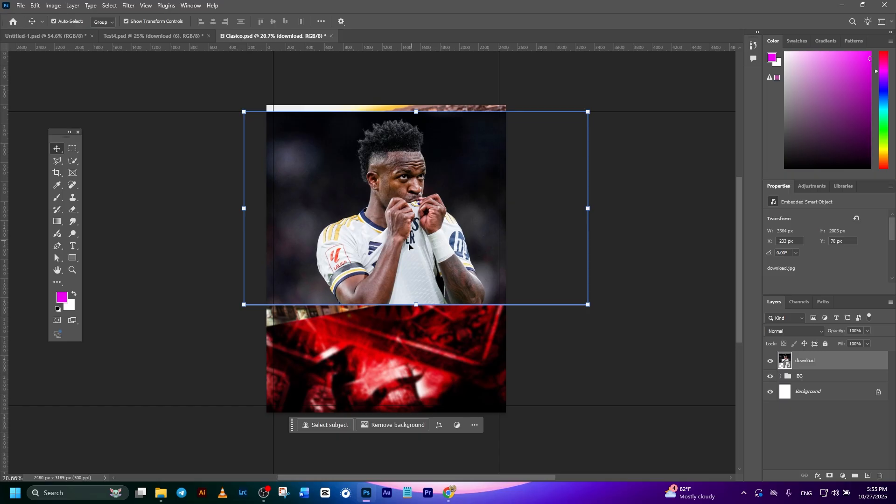
{"action": "left_click", "coordinate": [329, 425]}
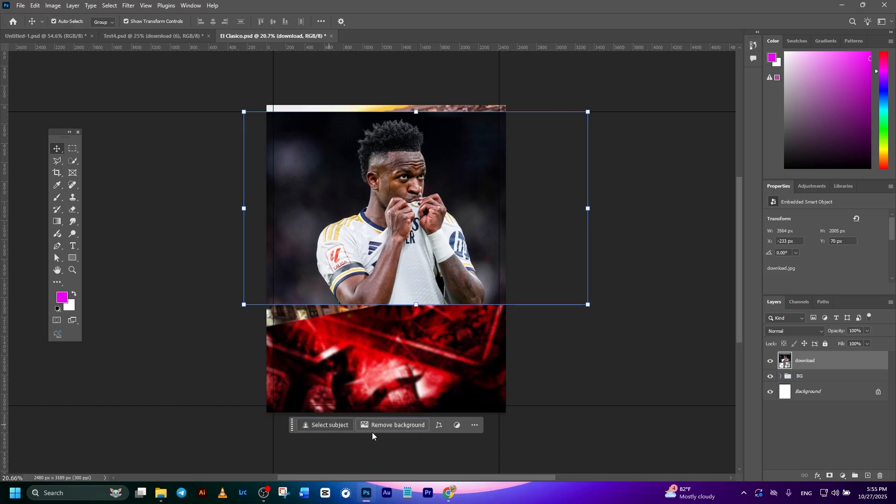
{"action": "left_click", "coordinate": [474, 425]}
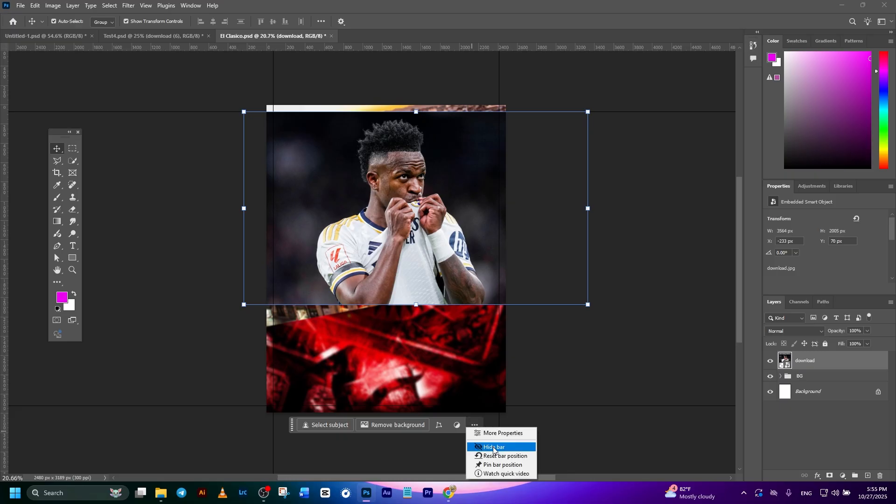
{"action": "left_click", "coordinate": [494, 449]}
{"action": "left_click", "coordinate": [556, 402]}
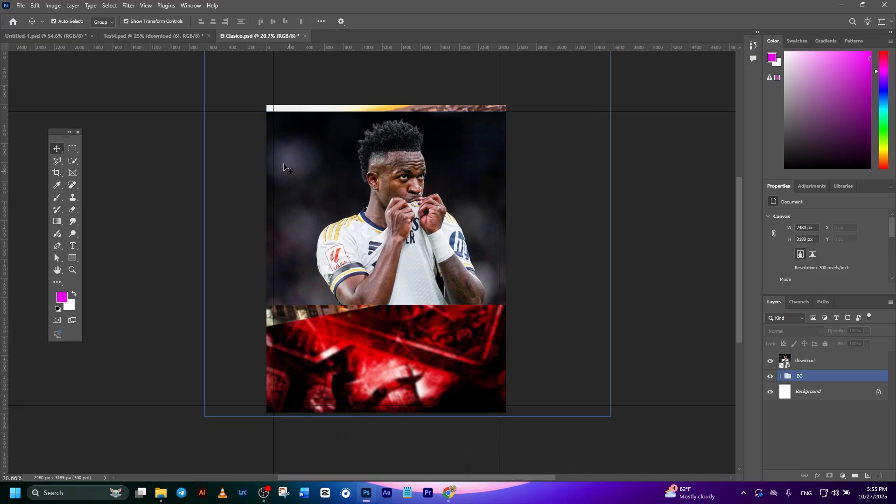
{"action": "left_click", "coordinate": [191, 6]}
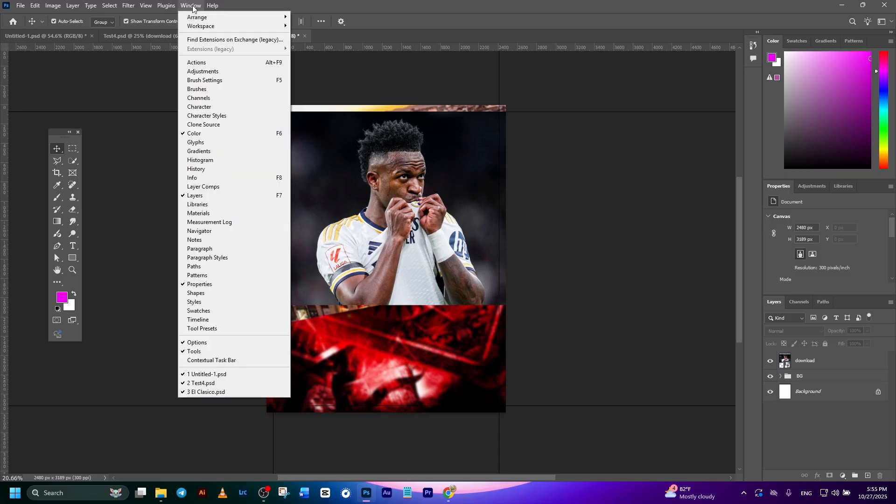
{"action": "left_click", "coordinate": [202, 362]}
- Select the footballer as the subject of the download layer and mask out the photo's background
{"action": "left_click", "coordinate": [436, 234]}
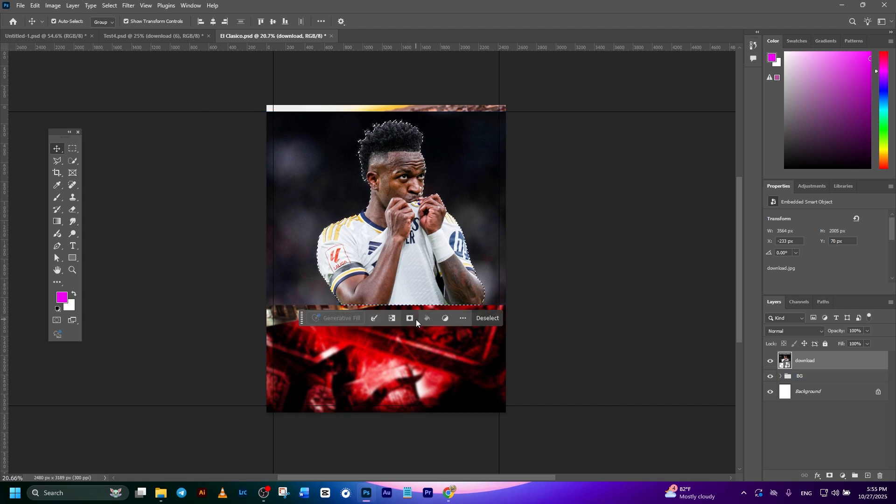
{"action": "left_click", "coordinate": [830, 475]}
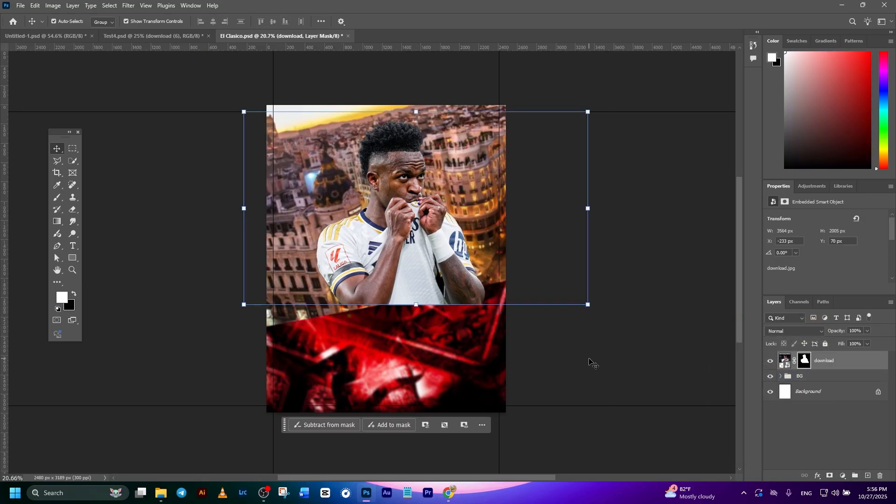
- Enlarge the footballer cutout to about 4261 by 2396 px and place it at X 0 px, Y -93 px
{"action": "left_click", "coordinate": [785, 360]}
{"action": "left_click_drag", "start_coordinate": [414, 275], "coordinate": [462, 266]}
{"action": "left_click_drag", "start_coordinate": [466, 93], "coordinate": [465, 81]}
{"action": "mouse_move", "coordinate": [458, 146]}
{"action": "left_mouse_down"}
{"action": "mouse_move", "coordinate": [461, 154]}
{"action": "mouse_move", "coordinate": [453, 151]}
{"action": "left_mouse_up"}
{"action": "left_click", "coordinate": [471, 268]}
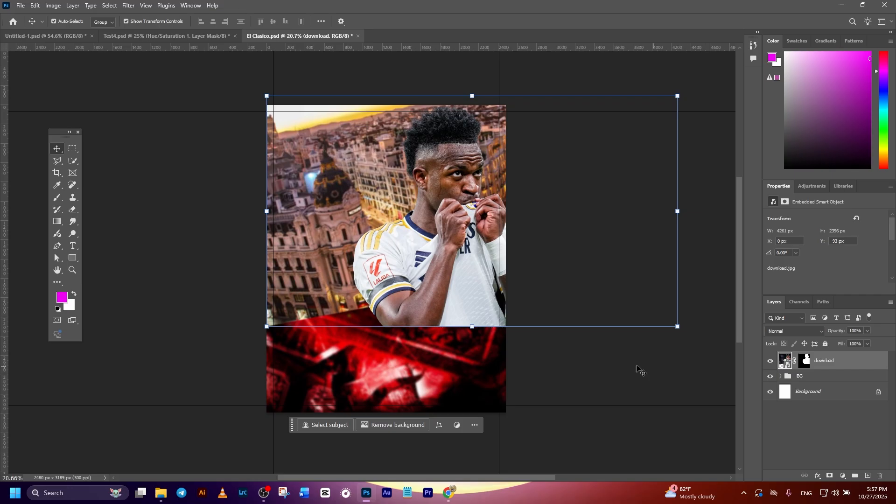
- Add a Hue/Saturation adjustment layer above the footballer layer and clip it to that layer
{"action": "left_click", "coordinate": [825, 375]}
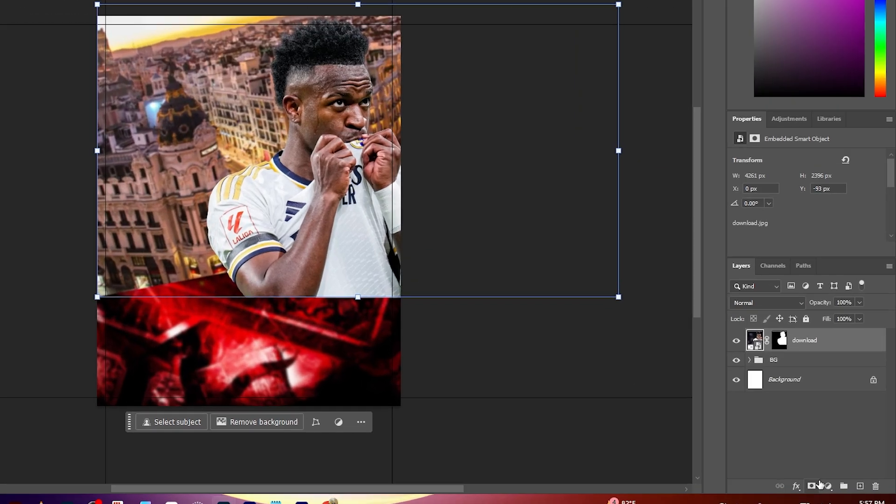
{"action": "left_click", "coordinate": [842, 475]}
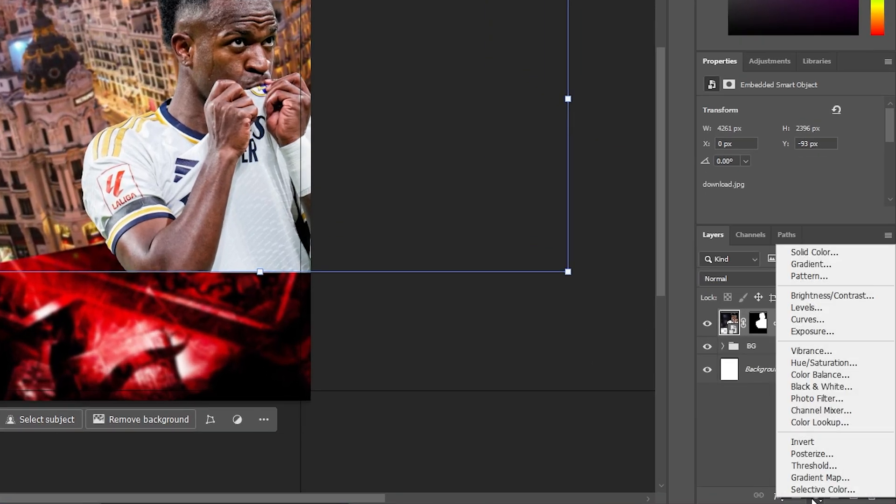
{"action": "left_click", "coordinate": [806, 366]}
{"action": "right_click", "coordinate": [803, 325]}
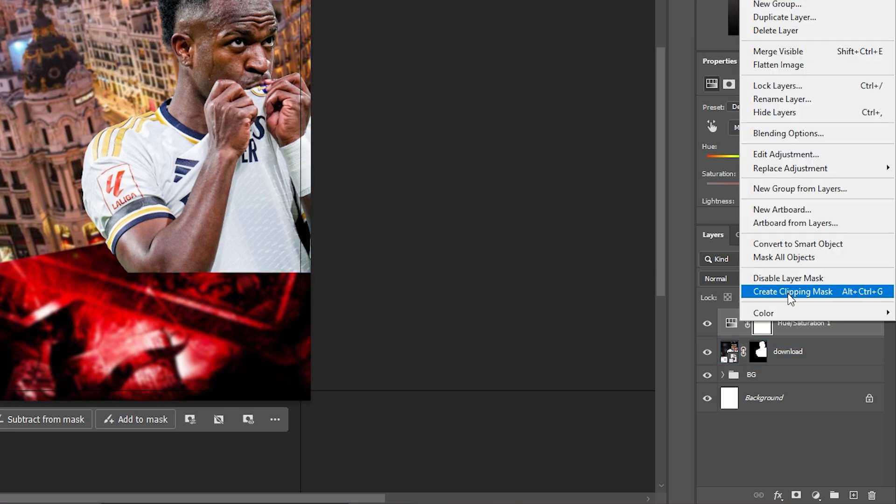
{"action": "left_click", "coordinate": [790, 292]}
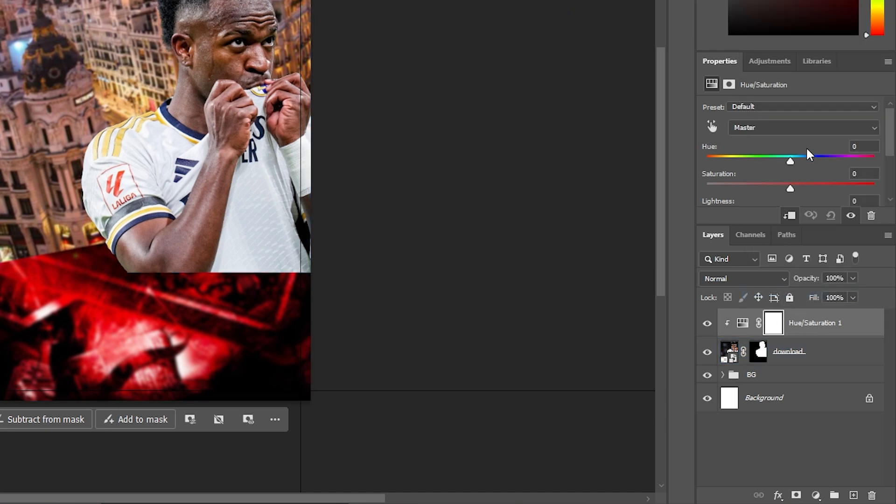
- Set the footballer's Hue/Saturation adjustment to lightness +15 and saturation +45
{"action": "left_click_drag", "start_coordinate": [802, 51], "coordinate": [801, 0]}
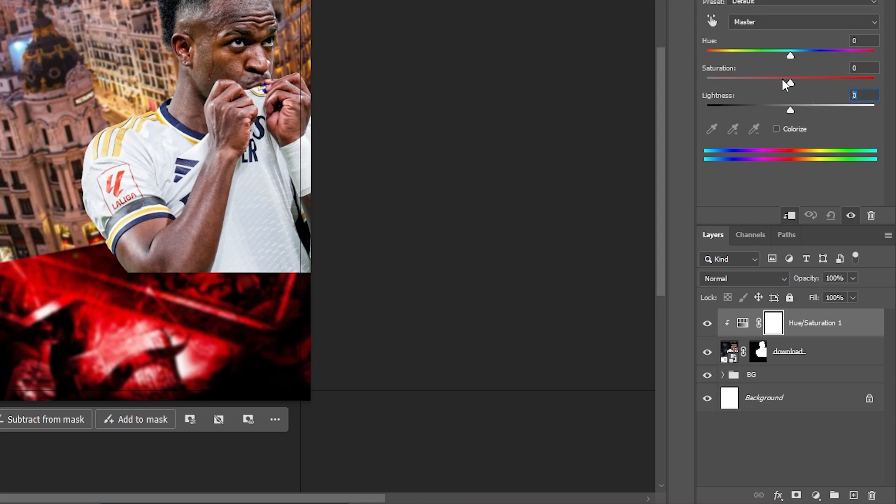
{"action": "type", "text": "15"}
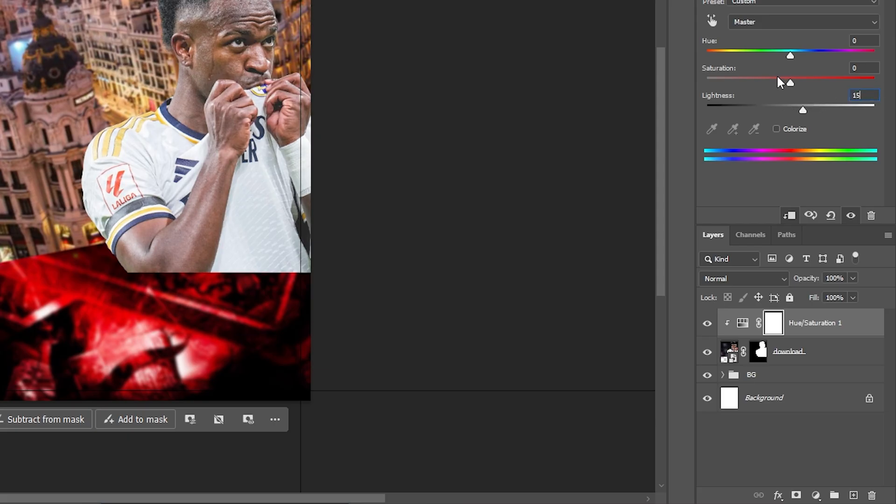
{"action": "key", "text": "Return"}
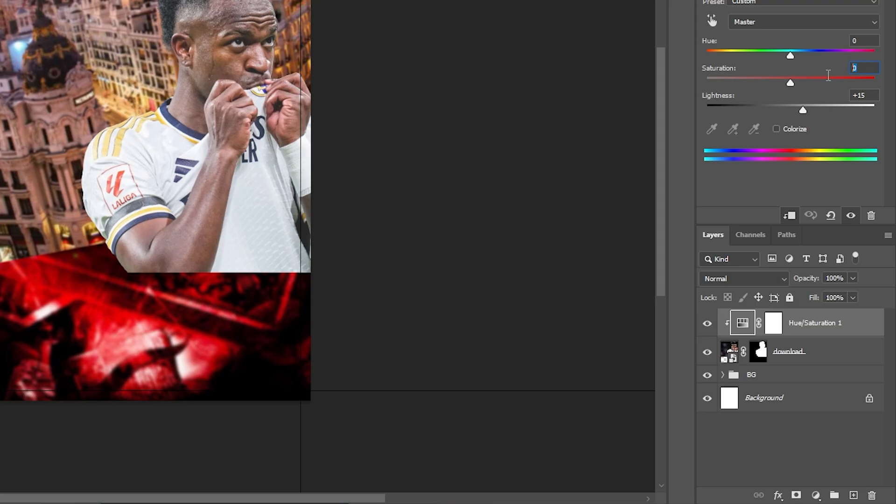
{"action": "type", "text": "45"}
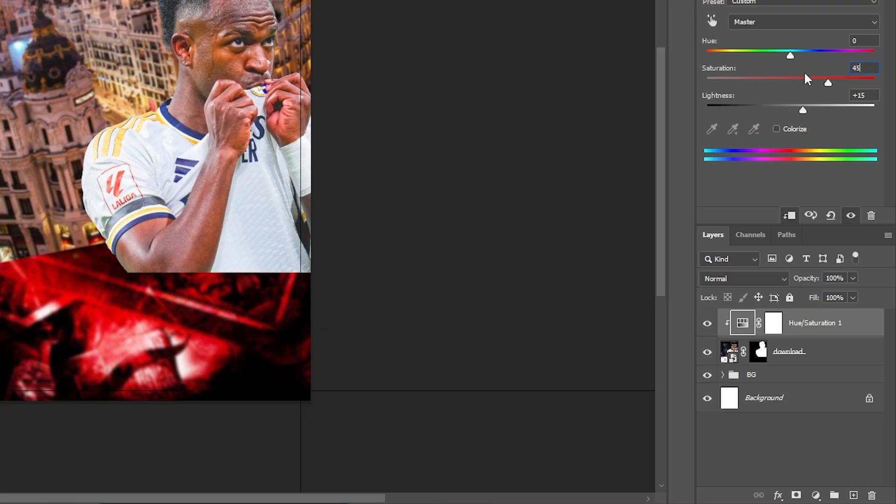
{"action": "key", "text": "Return"}
- Add a Brightness/Contrast adjustment layer above Hue/Saturation 1 and clip it to the footballer
{"action": "left_click", "coordinate": [815, 494]}
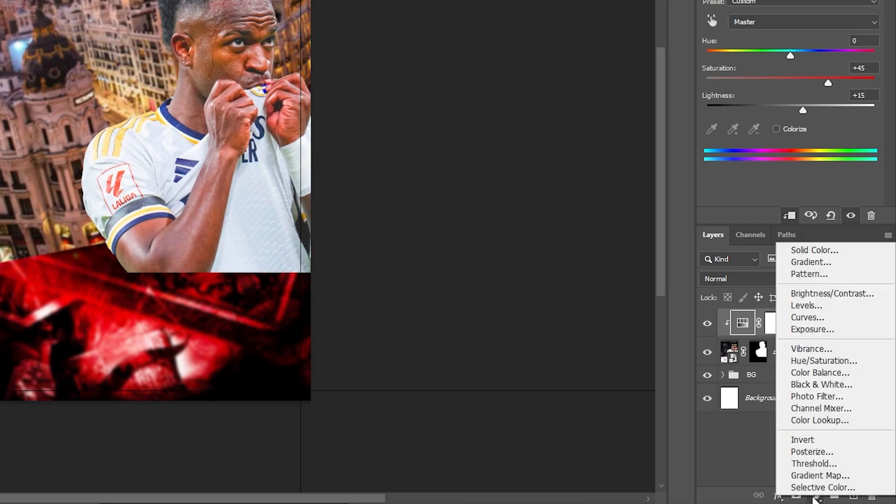
{"action": "left_click", "coordinate": [820, 299]}
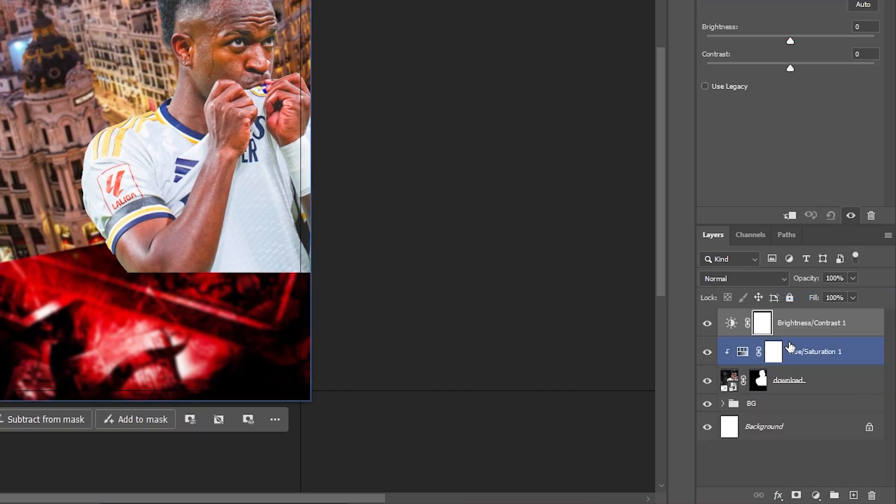
{"action": "right_click", "coordinate": [797, 325]}
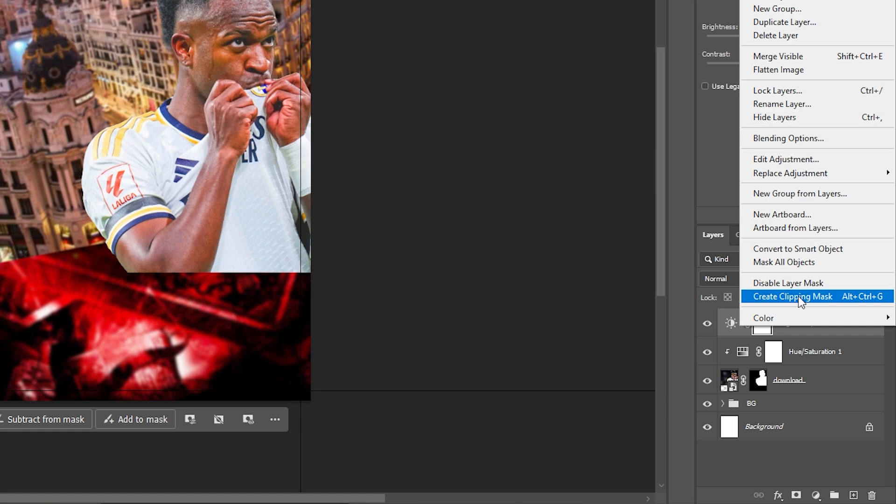
{"action": "left_click", "coordinate": [799, 299]}
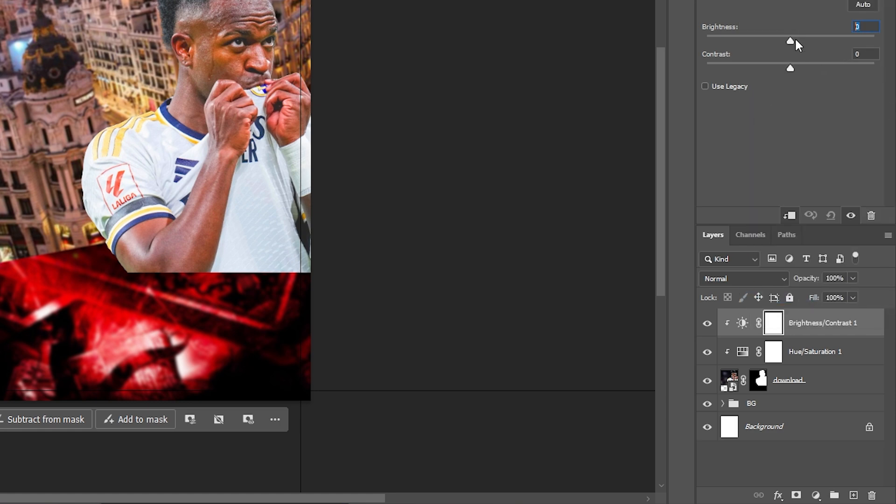
- Set the clipped Brightness/Contrast adjustment to brightness -20 and contrast 80
{"action": "type", "text": "-40"}
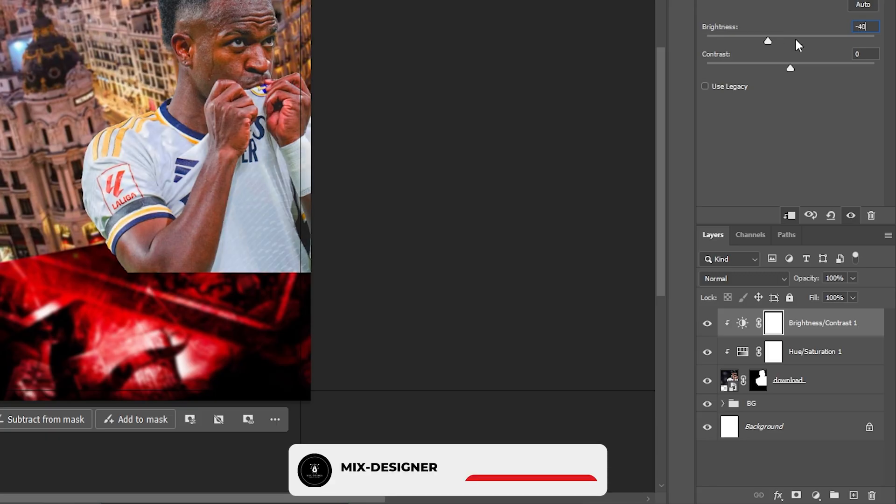
{"action": "key", "text": "Tab"}
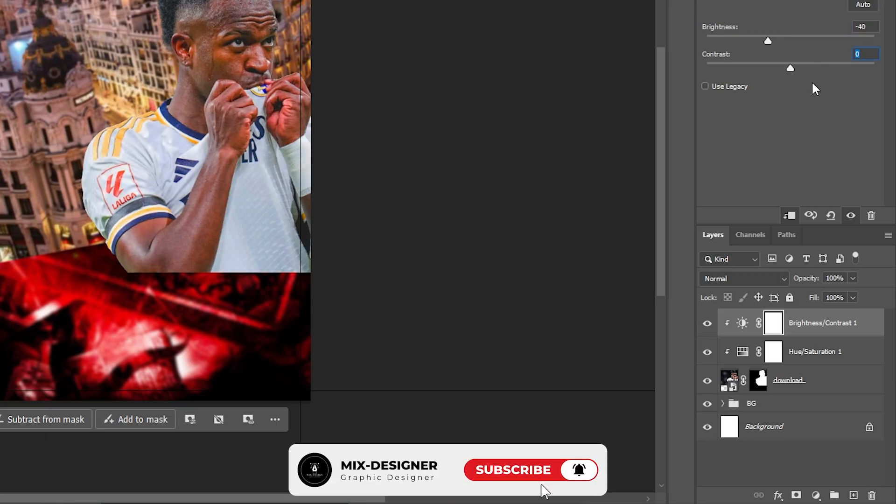
{"action": "type", "text": "80"}
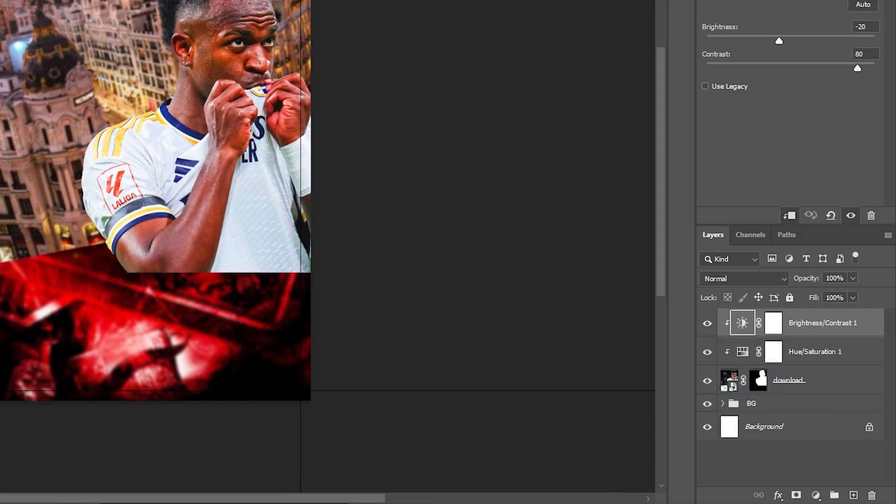
- Add a second Brightness/Contrast adjustment layer clipped to the footballer and set its brightness to 50
{"action": "left_click", "coordinate": [815, 495]}
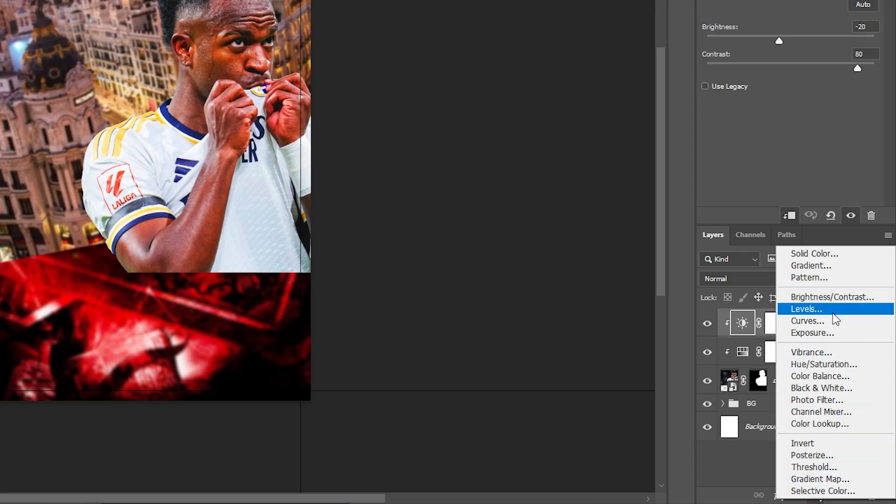
{"action": "left_click", "coordinate": [823, 297]}
{"action": "right_click", "coordinate": [804, 326]}
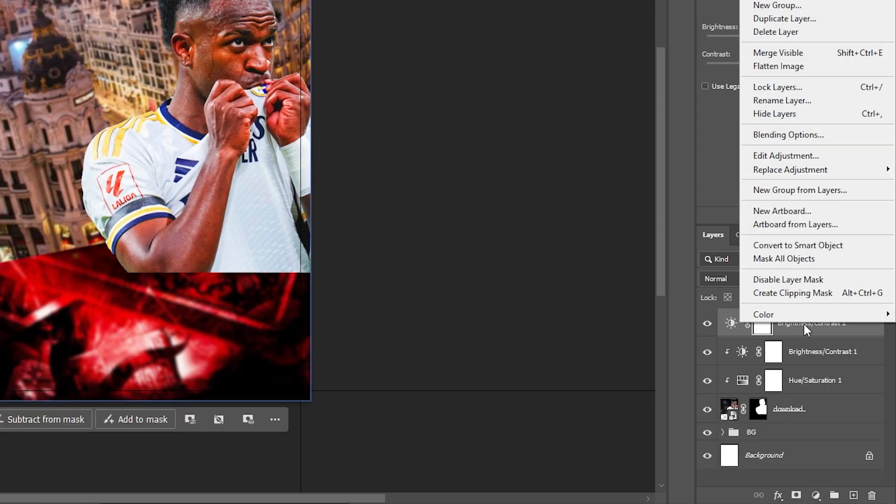
{"action": "left_click", "coordinate": [822, 297]}
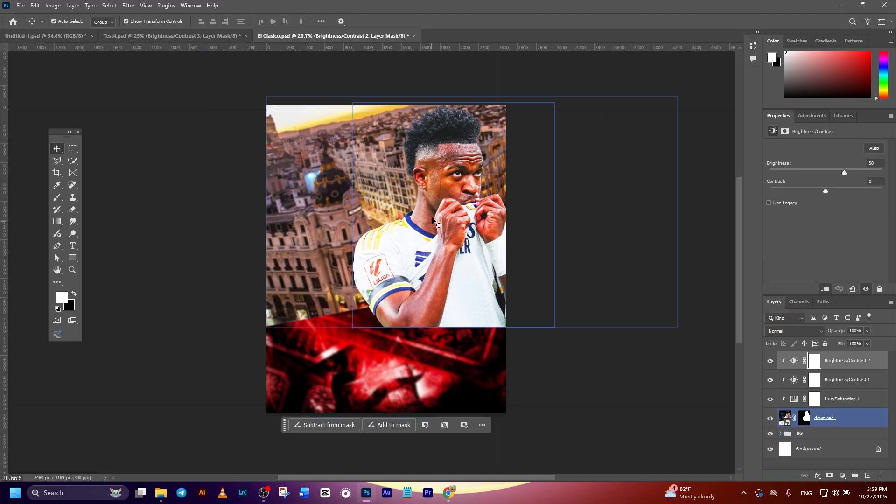
- Set up a Soft Round brush with 50% opacity and black (000000) for the Brightness/Contrast 2 layer mask
{"action": "key", "text": "ctrl+z"}
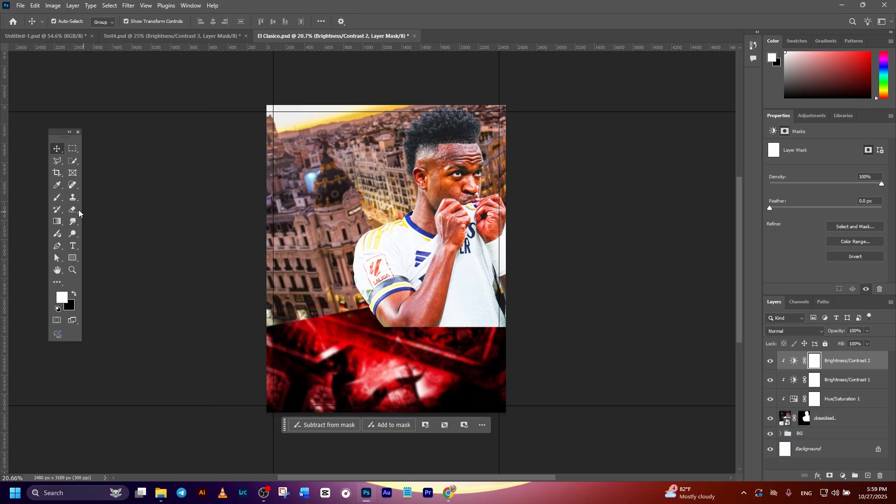
{"action": "left_click", "coordinate": [58, 198]}
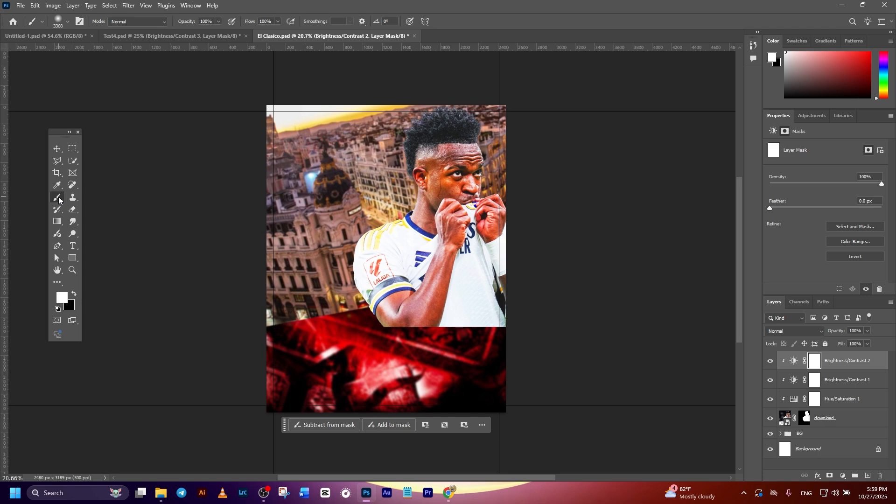
{"action": "left_click", "coordinate": [63, 23]}
{"action": "left_click", "coordinate": [55, 150]}
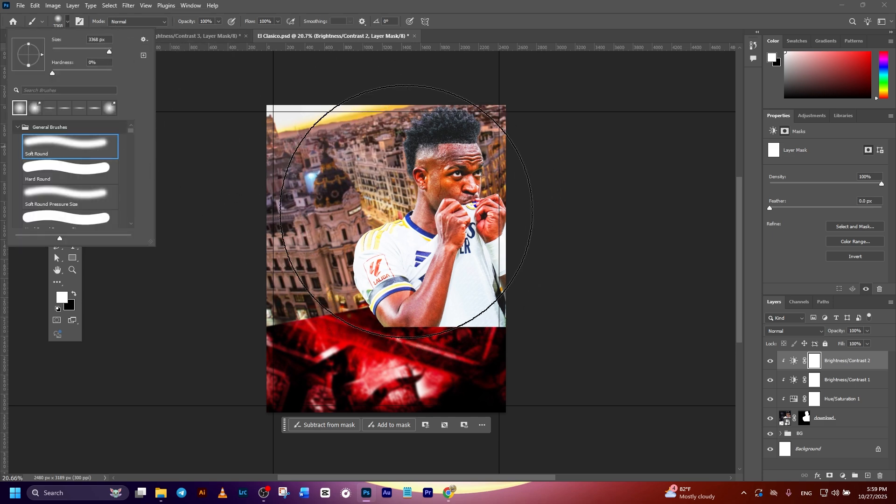
{"action": "key", "text": "Escape"}
{"action": "mouse_move", "coordinate": [370, 270]}
{"action": "left_mouse_down"}
{"action": "mouse_move", "coordinate": [384, 273]}
{"action": "mouse_move", "coordinate": [349, 283]}
{"action": "mouse_move", "coordinate": [393, 278]}
{"action": "mouse_move", "coordinate": [332, 290]}
{"action": "mouse_move", "coordinate": [348, 288]}
{"action": "left_mouse_up"}
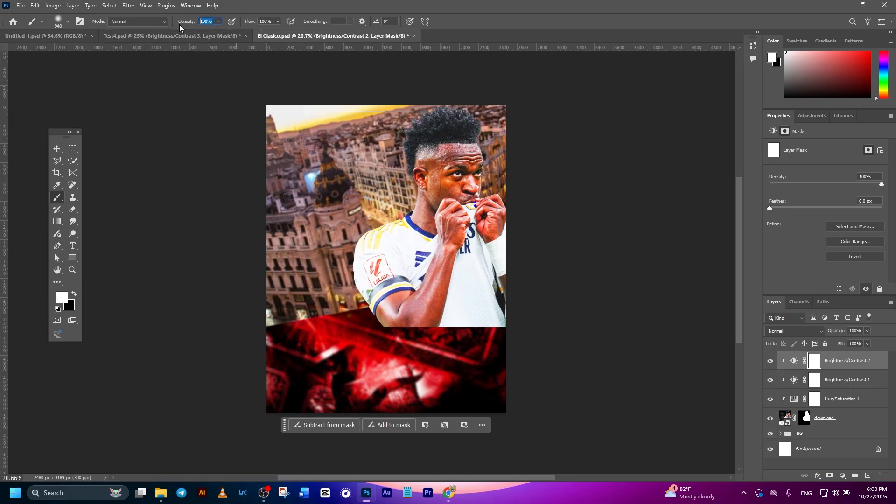
{"action": "left_click", "coordinate": [67, 301]}
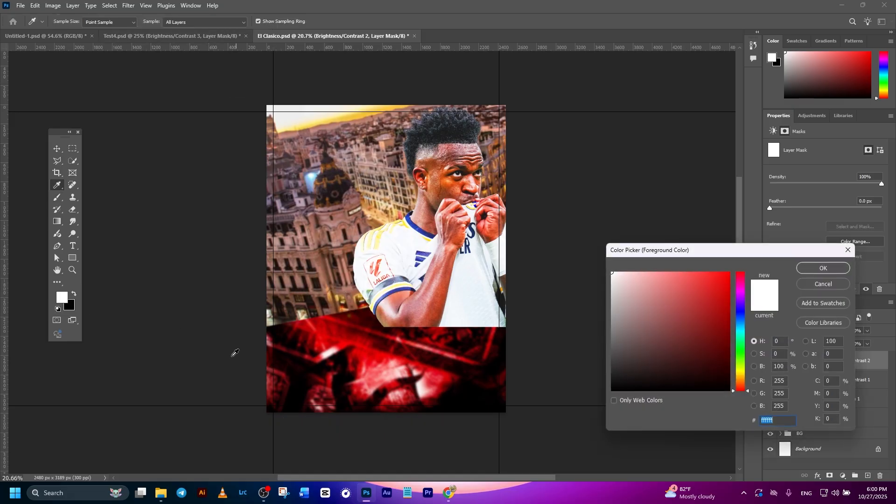
{"action": "type", "text": "000000"}
{"action": "left_click", "coordinate": [823, 268]}
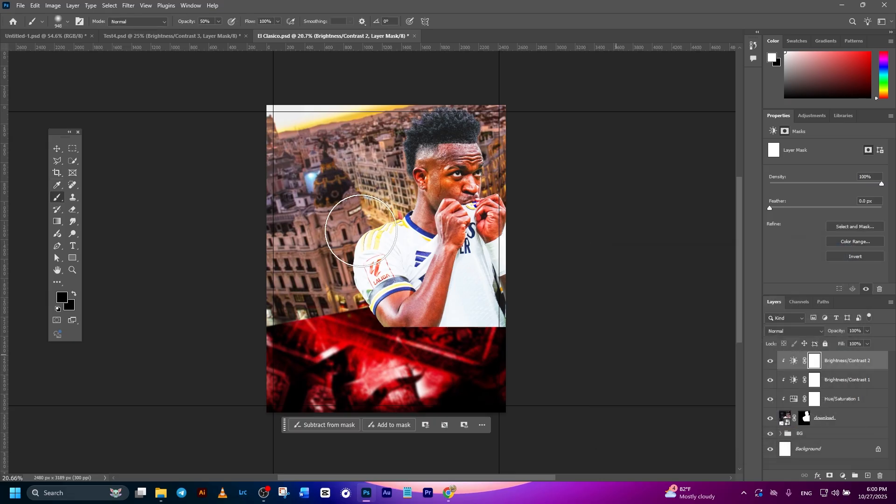
- Paint on the Brightness/Contrast 2 mask over the footballer's shirt, arm, hands and face, using a brush of about 299 px
{"action": "scroll", "coordinate": [471, 257], "scroll_direction": "up", "scroll_amount": 5}
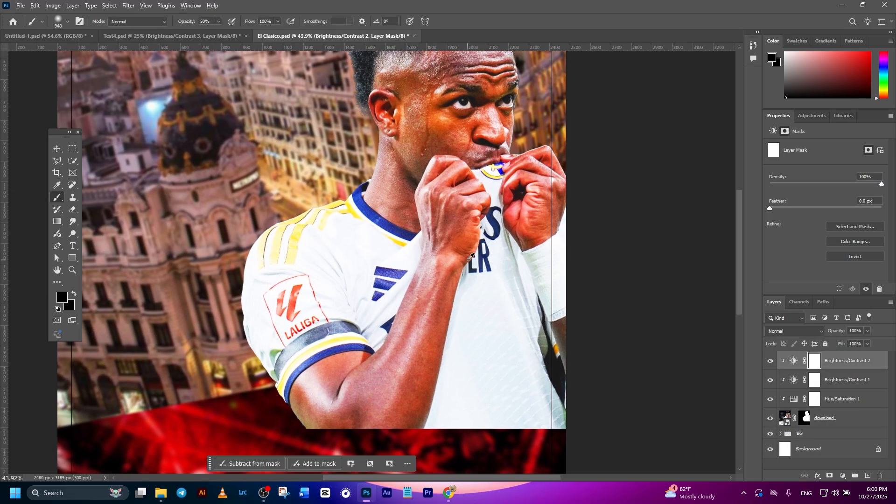
{"action": "right_click", "coordinate": [468, 259], "text": "alt"}
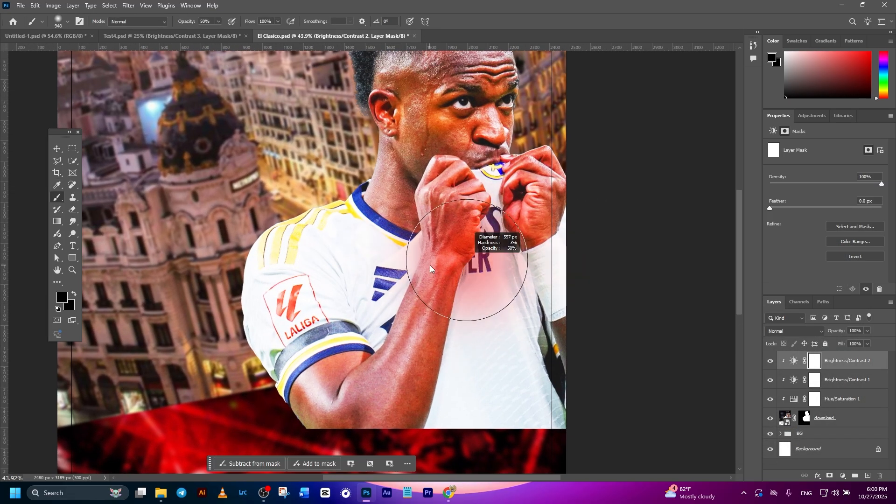
{"action": "mouse_move", "coordinate": [351, 262]}
{"action": "left_mouse_down"}
{"action": "mouse_move", "coordinate": [360, 439]}
{"action": "mouse_move", "coordinate": [320, 330]}
{"action": "mouse_move", "coordinate": [320, 258]}
{"action": "mouse_move", "coordinate": [370, 240]}
{"action": "mouse_move", "coordinate": [430, 318]}
{"action": "mouse_move", "coordinate": [458, 313]}
{"action": "mouse_move", "coordinate": [510, 370]}
{"action": "mouse_move", "coordinate": [510, 420]}
{"action": "mouse_move", "coordinate": [444, 246]}
{"action": "mouse_move", "coordinate": [426, 262]}
{"action": "mouse_move", "coordinate": [447, 285]}
{"action": "mouse_move", "coordinate": [436, 363]}
{"action": "left_mouse_up"}
{"action": "scroll", "coordinate": [448, 285], "scroll_direction": "down", "scroll_amount": 3}
{"action": "mouse_move", "coordinate": [440, 204]}
{"action": "left_mouse_down"}
{"action": "mouse_move", "coordinate": [425, 304]}
{"action": "mouse_move", "coordinate": [422, 243]}
{"action": "mouse_move", "coordinate": [427, 275]}
{"action": "mouse_move", "coordinate": [403, 359]}
{"action": "mouse_move", "coordinate": [433, 211]}
{"action": "mouse_move", "coordinate": [456, 219]}
{"action": "mouse_move", "coordinate": [458, 325]}
{"action": "mouse_move", "coordinate": [493, 306]}
{"action": "mouse_move", "coordinate": [494, 313]}
{"action": "mouse_move", "coordinate": [475, 304]}
{"action": "mouse_move", "coordinate": [514, 289]}
{"action": "left_mouse_up"}
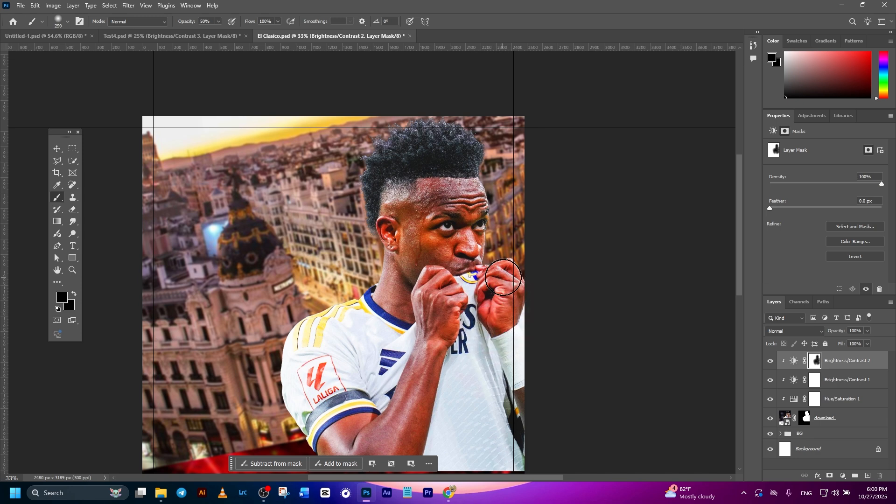
{"action": "left_click_drag", "start_coordinate": [448, 168], "coordinate": [406, 234]}
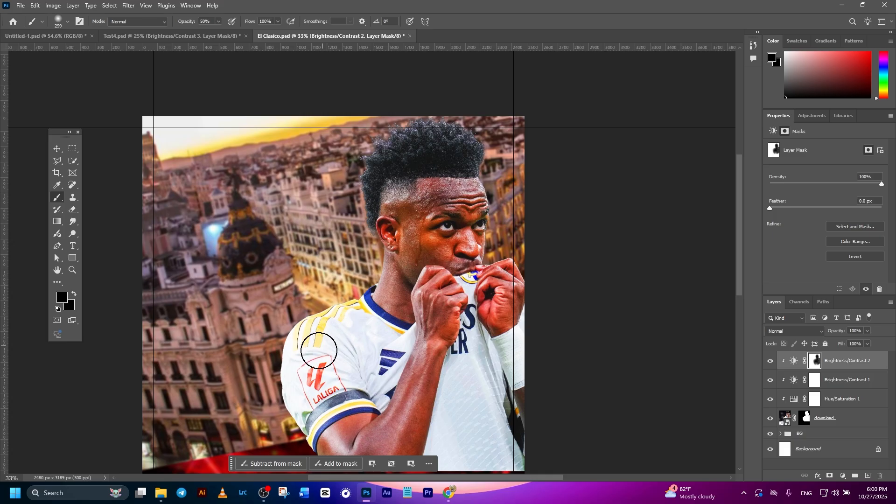
{"action": "scroll", "coordinate": [401, 361], "scroll_direction": "down", "scroll_amount": 7}
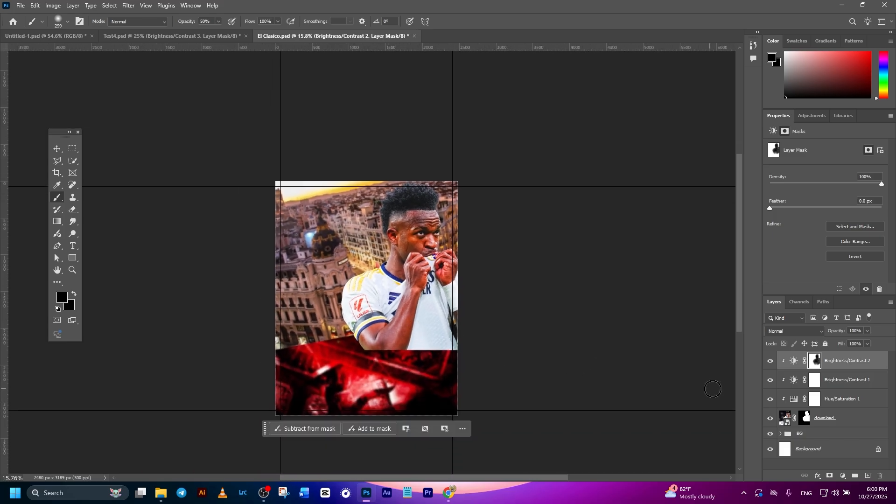
- Compare the footballer with and without the Brightness/Contrast 2 adjustment
{"action": "left_click", "coordinate": [769, 361]}
{"action": "left_click", "coordinate": [769, 362]}
{"action": "left_click", "coordinate": [768, 361]}
{"action": "left_click", "coordinate": [767, 361]}
{"action": "left_click", "coordinate": [770, 361]}
{"action": "left_click", "coordinate": [770, 361]}
{"action": "left_click", "coordinate": [769, 361]}
{"action": "left_click", "coordinate": [770, 361]}
- Paint further on the Brightness/Contrast 2 mask over the shirt and forearm at 86% brush opacity, with brush sizes of about 736 and 404 px
{"action": "left_click", "coordinate": [219, 21]}
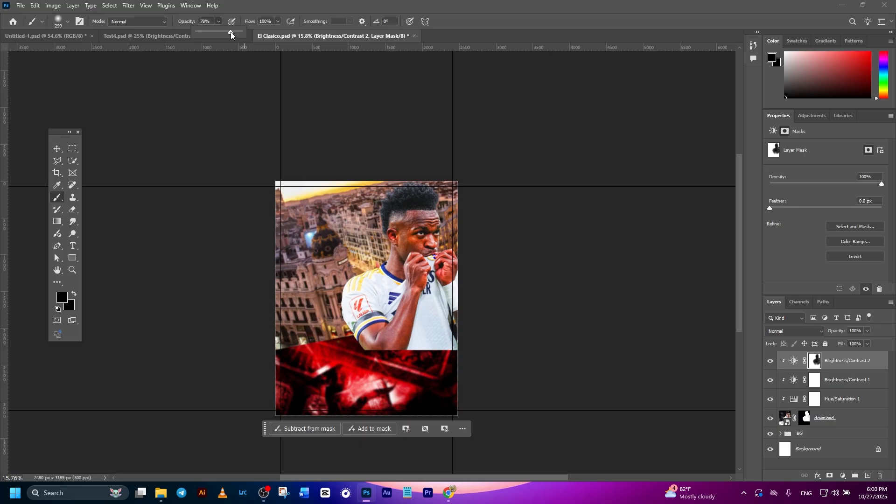
{"action": "left_click_drag", "start_coordinate": [231, 33], "coordinate": [234, 32]}
{"action": "scroll", "coordinate": [382, 260], "scroll_direction": "up", "scroll_amount": 2}
{"action": "left_click_drag", "start_coordinate": [416, 311], "coordinate": [438, 311]}
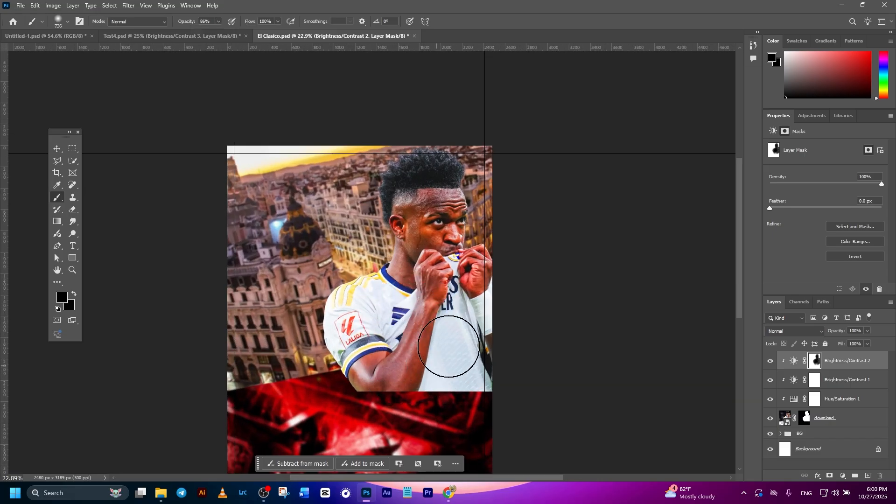
{"action": "left_click_drag", "start_coordinate": [440, 297], "coordinate": [420, 299]}
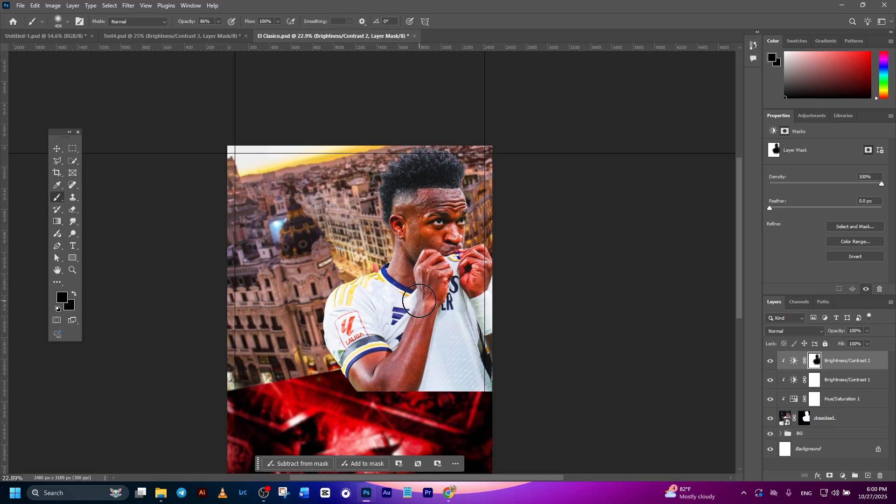
{"action": "scroll", "coordinate": [417, 299], "scroll_direction": "up", "scroll_amount": 3}
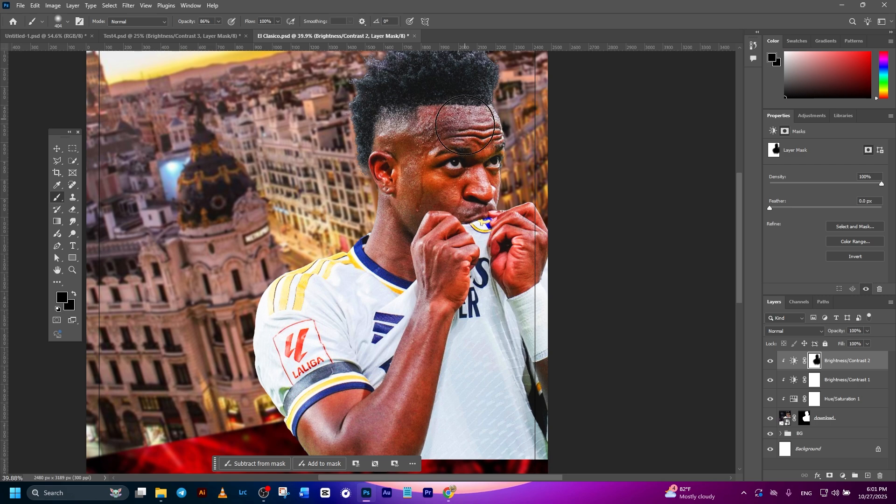
{"action": "scroll", "coordinate": [455, 236], "scroll_direction": "up", "scroll_amount": 2}
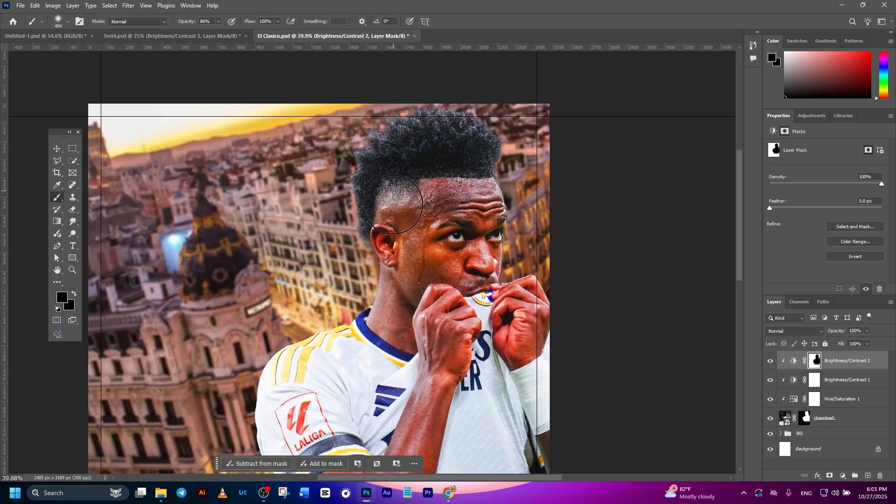
{"action": "scroll", "coordinate": [442, 313], "scroll_direction": "down", "scroll_amount": 2}
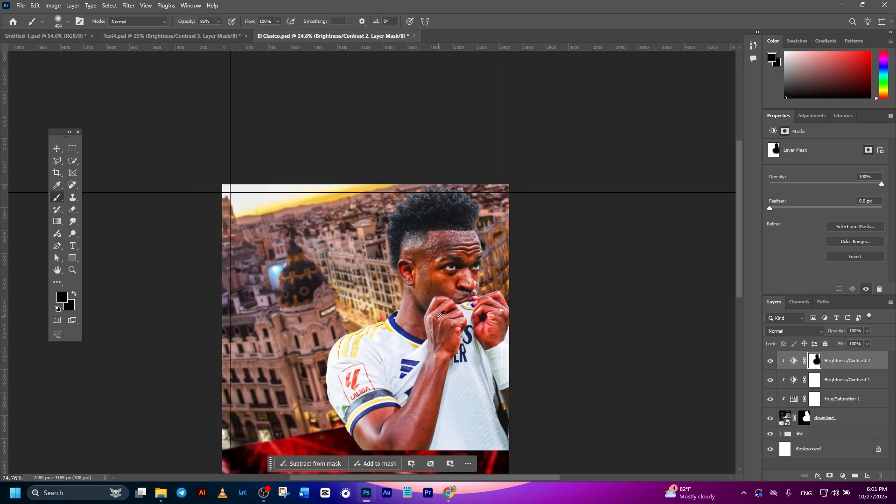
{"action": "scroll", "coordinate": [442, 314], "scroll_direction": "down", "scroll_amount": 1}
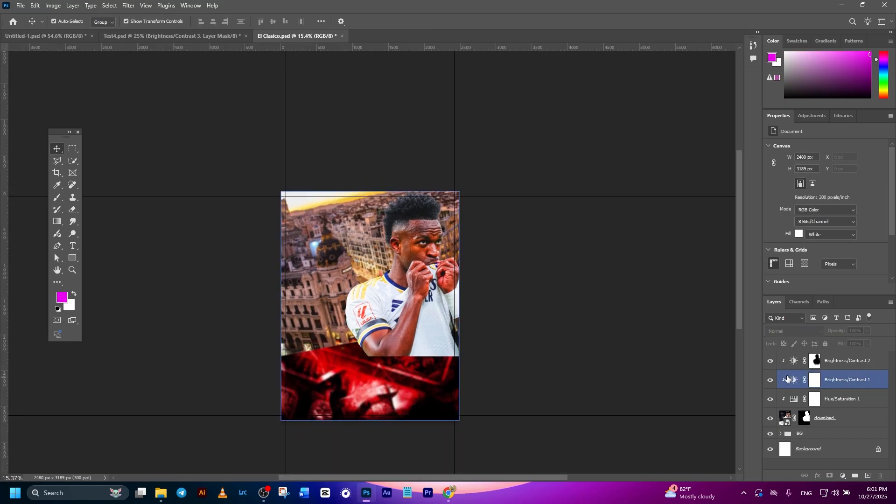
- Place the second footballer photo, download (8), from the image folder into the poster above the Brightness/Contrast 2 layer
{"action": "left_click", "coordinate": [845, 364]}
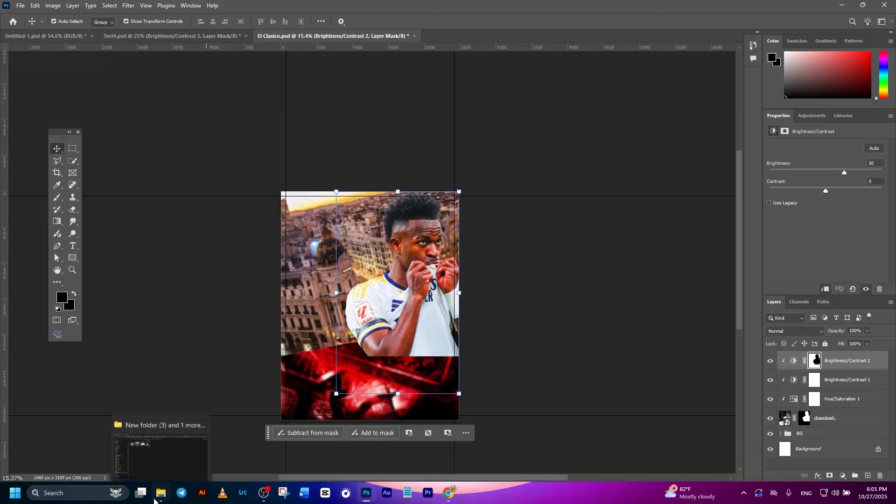
{"action": "left_click", "coordinate": [186, 460]}
{"action": "left_click_drag", "start_coordinate": [268, 91], "coordinate": [398, 347]}
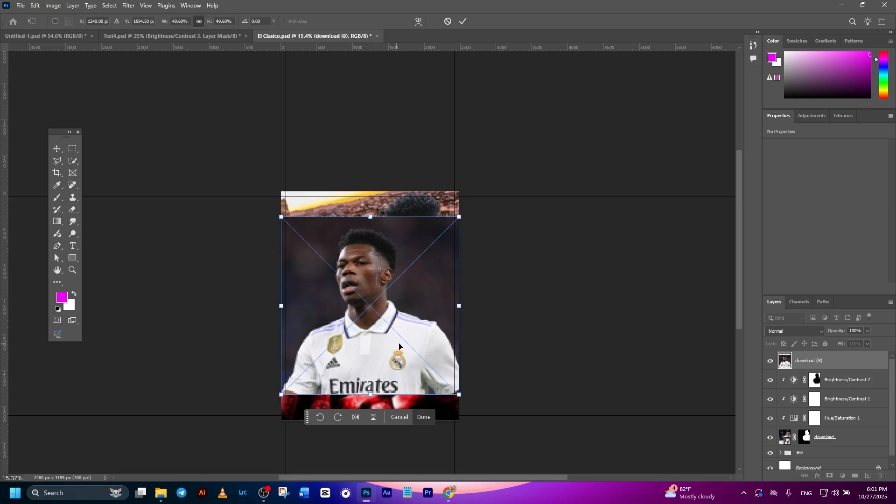
{"action": "left_click", "coordinate": [463, 21]}
- Mask the download (8) photo to its subject, then scale it to 2371 px wide and position it at X -349 px, Y 70 px
{"action": "scroll", "coordinate": [534, 236], "scroll_direction": "up", "scroll_amount": 3}
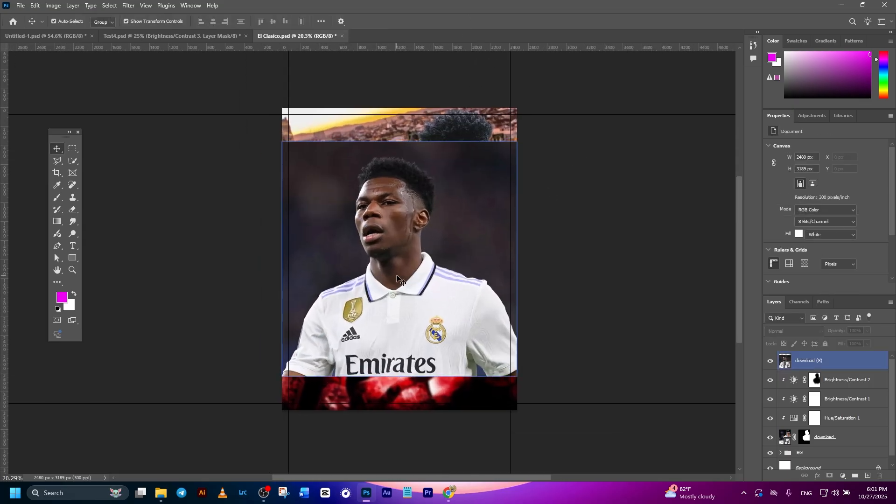
{"action": "left_click", "coordinate": [397, 278]}
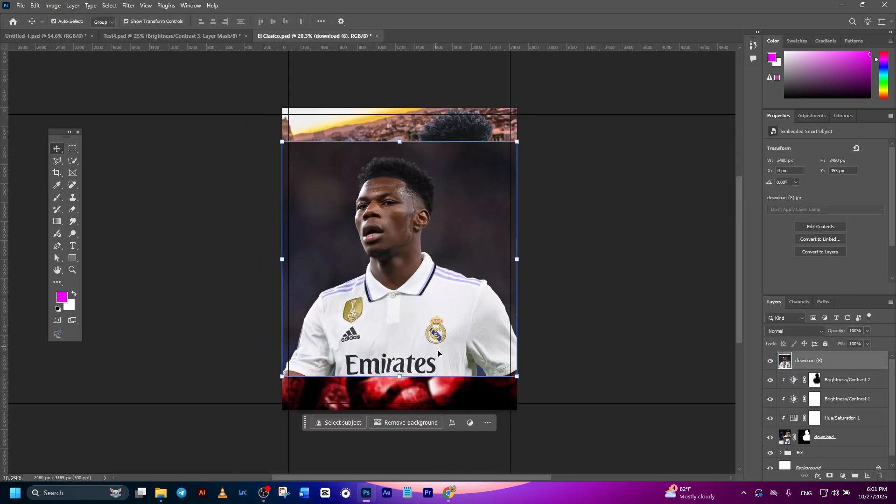
{"action": "left_click", "coordinate": [343, 422]}
{"action": "left_click", "coordinate": [469, 394]}
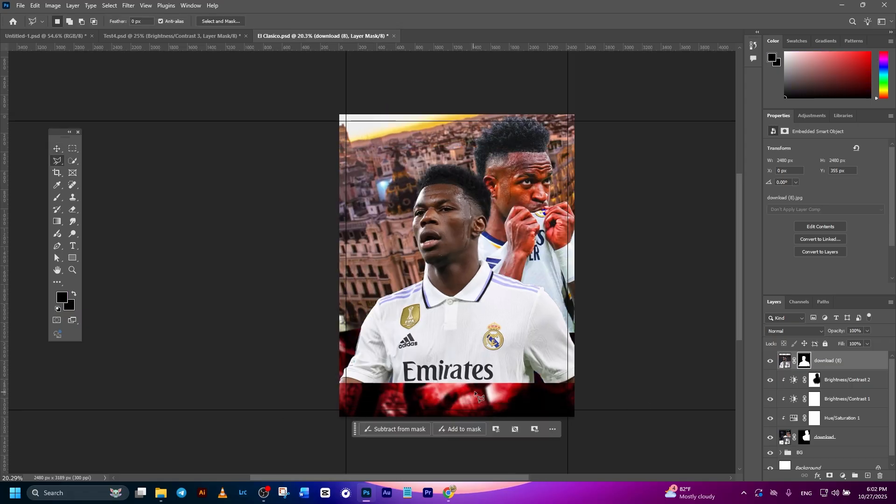
{"action": "left_click", "coordinate": [56, 149]}
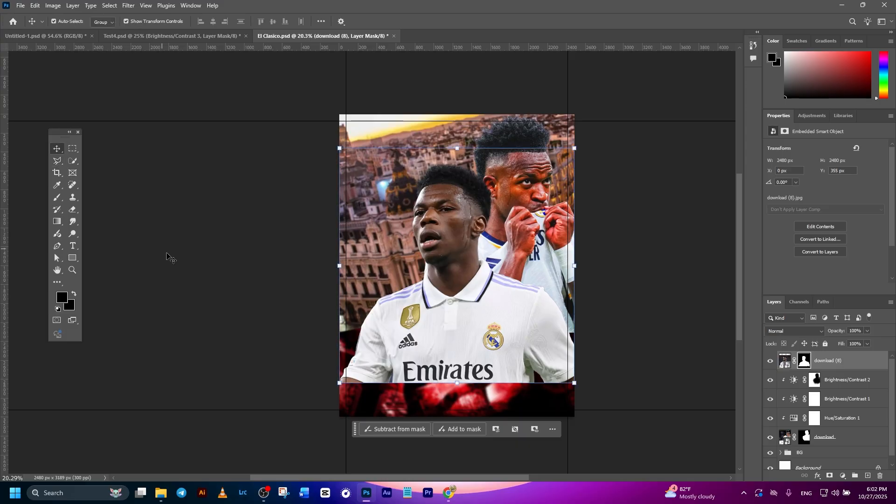
{"action": "left_click", "coordinate": [170, 256]}
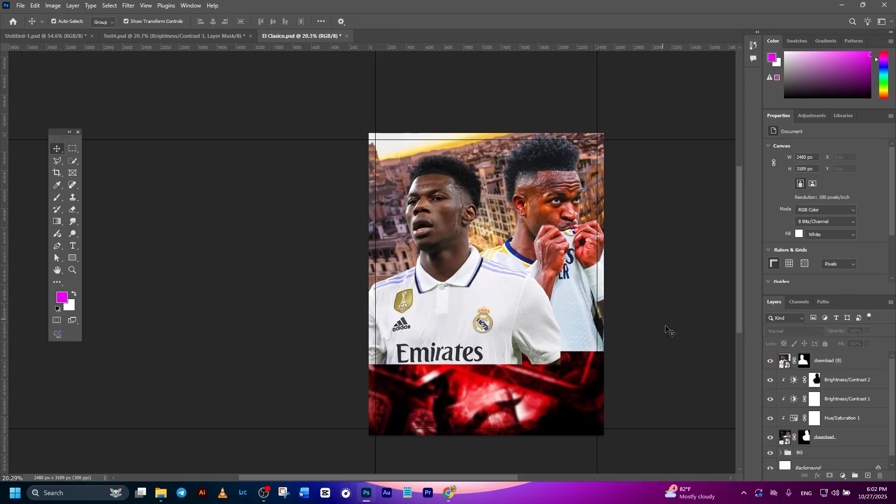
- Copy the Hue/Saturation 1 and Brightness/Contrast 1 layers above download (8) and clip the copies to that footballer
{"action": "left_click", "coordinate": [831, 417]}
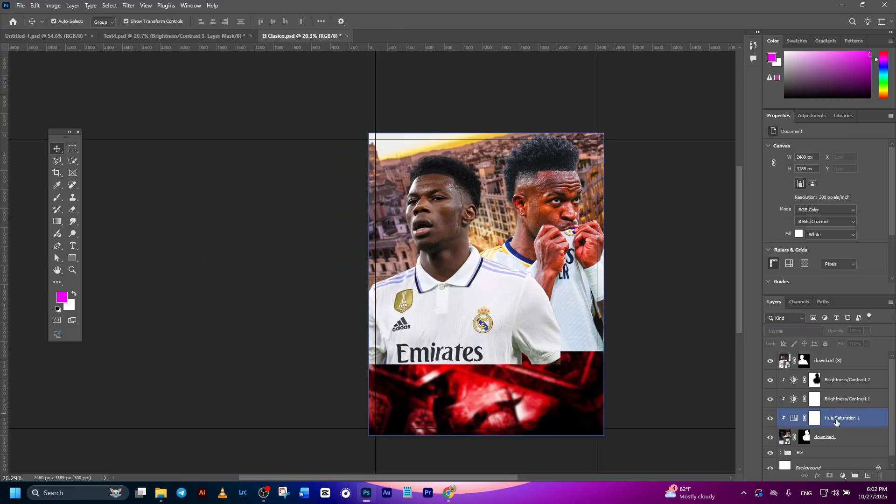
{"action": "left_click", "coordinate": [849, 401]}
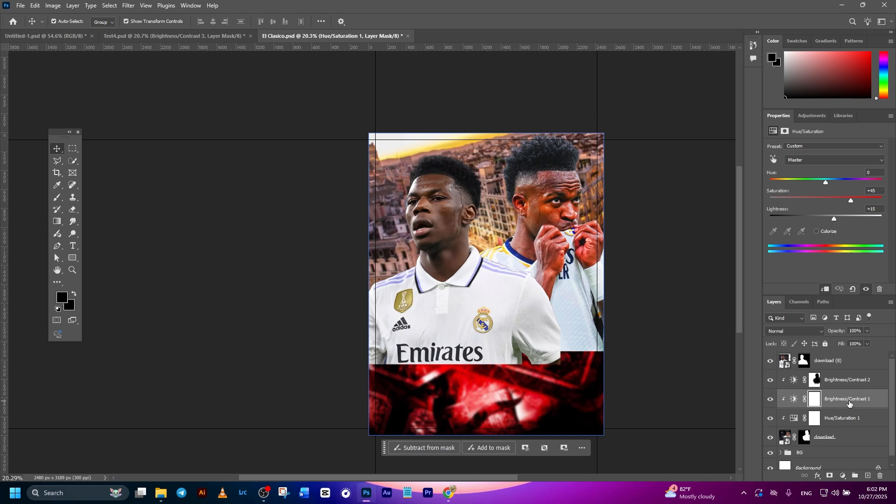
{"action": "left_click", "coordinate": [555, 212]}
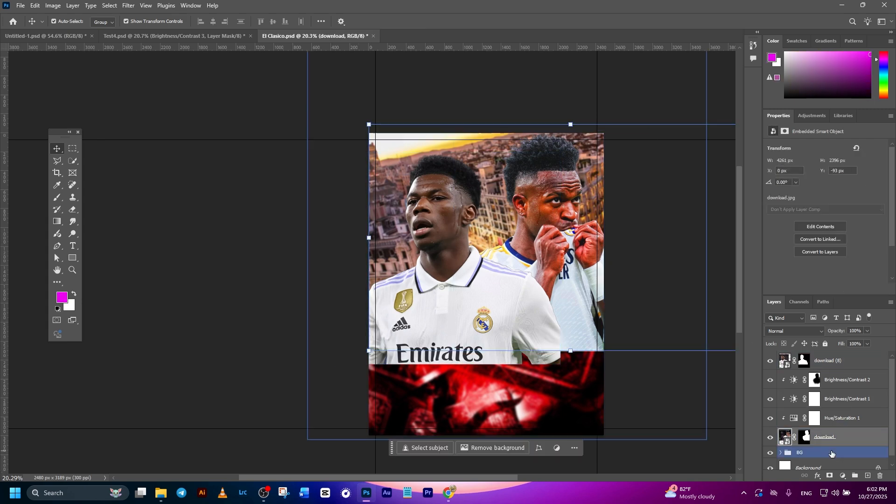
{"action": "left_click", "coordinate": [434, 221]}
{"action": "left_click", "coordinate": [840, 418]}
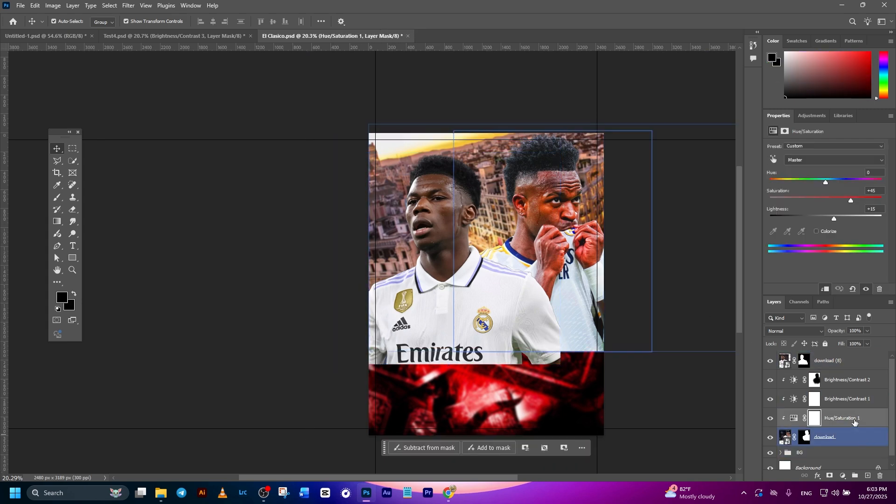
{"action": "left_click", "coordinate": [843, 399], "text": "shift"}
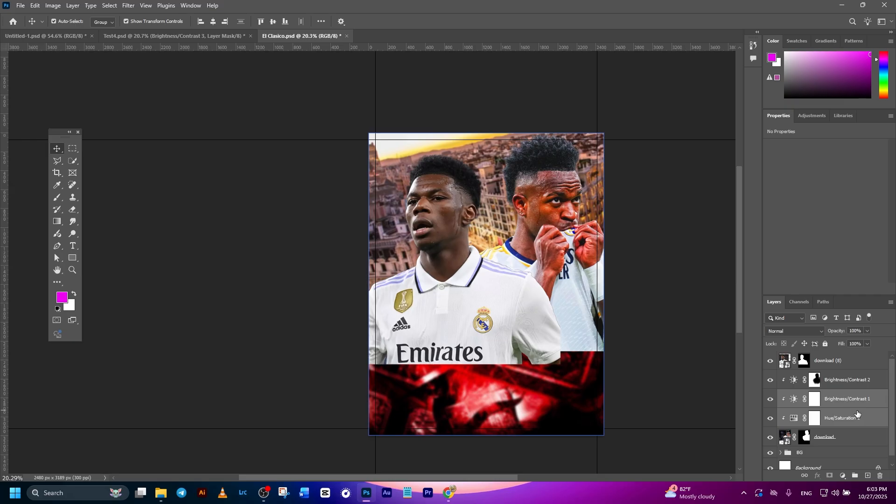
{"action": "left_click", "coordinate": [837, 362], "text": "ctrl"}
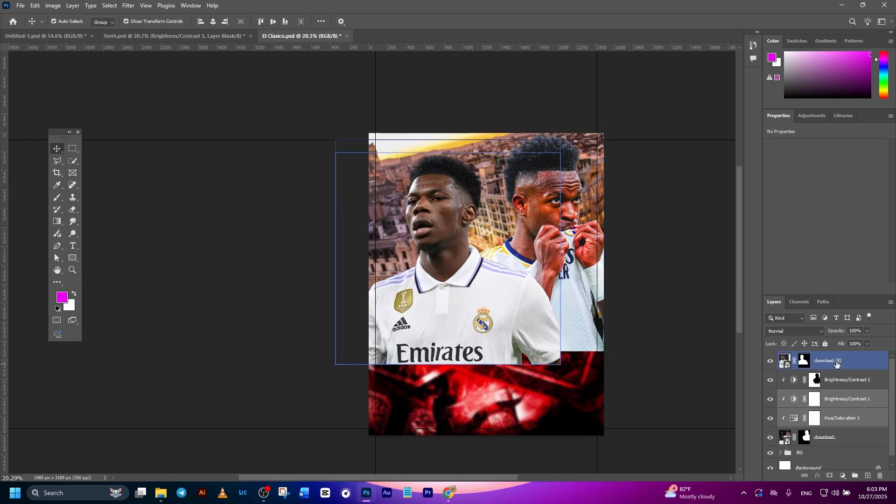
{"action": "left_click", "coordinate": [836, 363]}
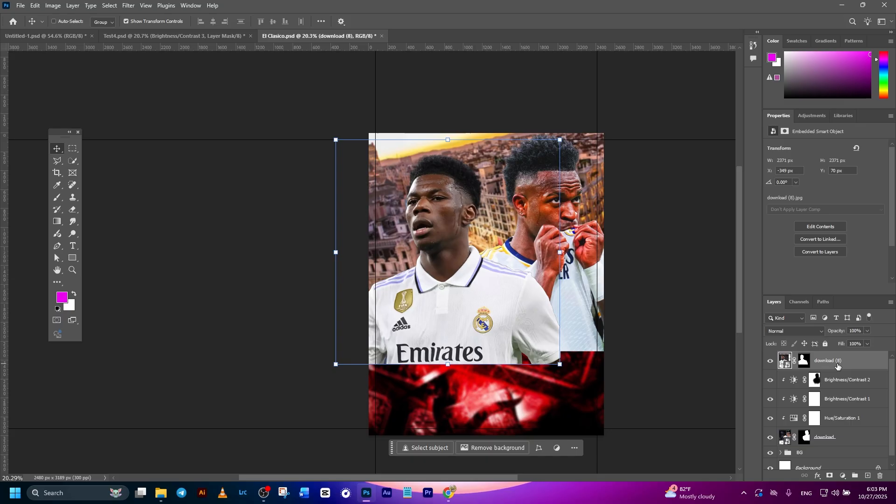
{"action": "key", "text": "ctrl+v"}
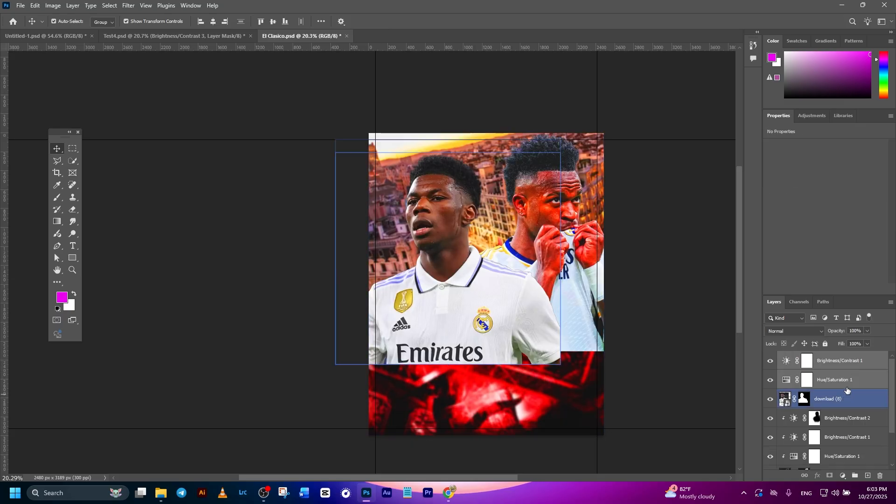
{"action": "right_click", "coordinate": [847, 392]}
{"action": "left_click", "coordinate": [847, 370]}
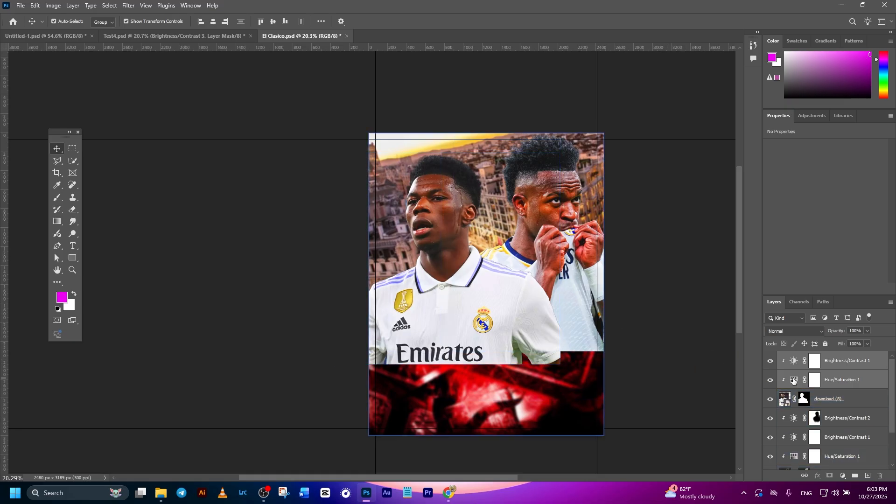
- Set the second footballer's Hue/Saturation copy to saturation +50 and the Brightness/Contrast copy to brightness 4
{"action": "left_click", "coordinate": [814, 379]}
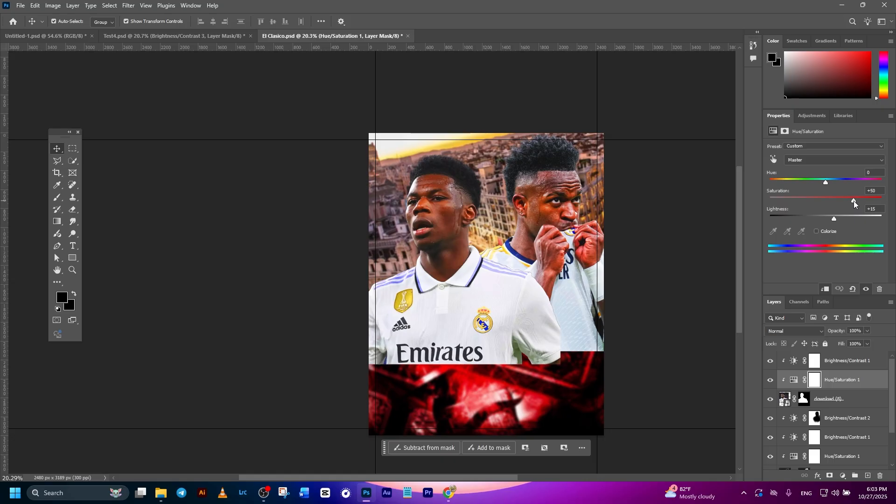
{"action": "left_click", "coordinate": [797, 360]}
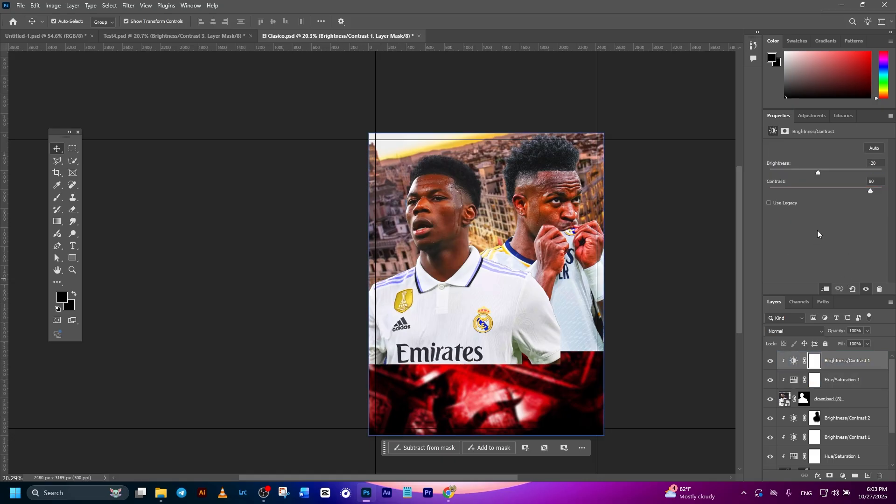
{"action": "left_click_drag", "start_coordinate": [819, 172], "coordinate": [833, 172]}
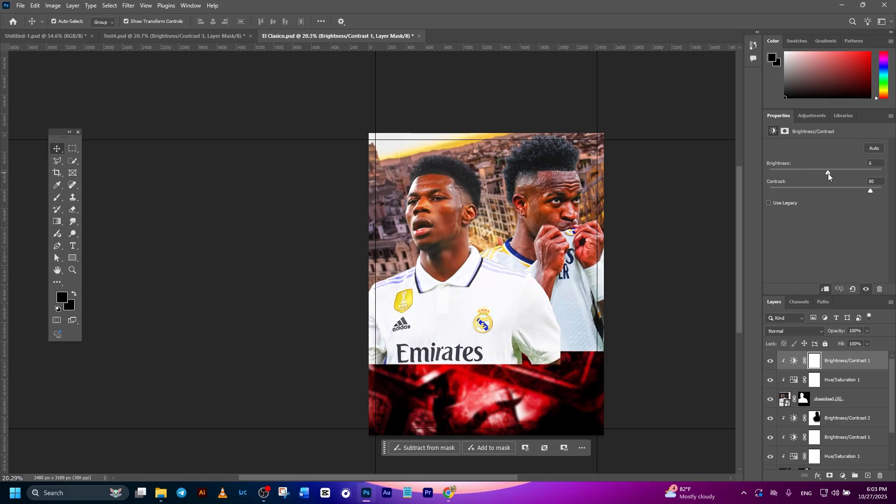
{"action": "mouse_move", "coordinate": [827, 172]}
{"action": "left_mouse_down"}
{"action": "mouse_move", "coordinate": [815, 173]}
{"action": "mouse_move", "coordinate": [825, 176]}
{"action": "left_mouse_up"}
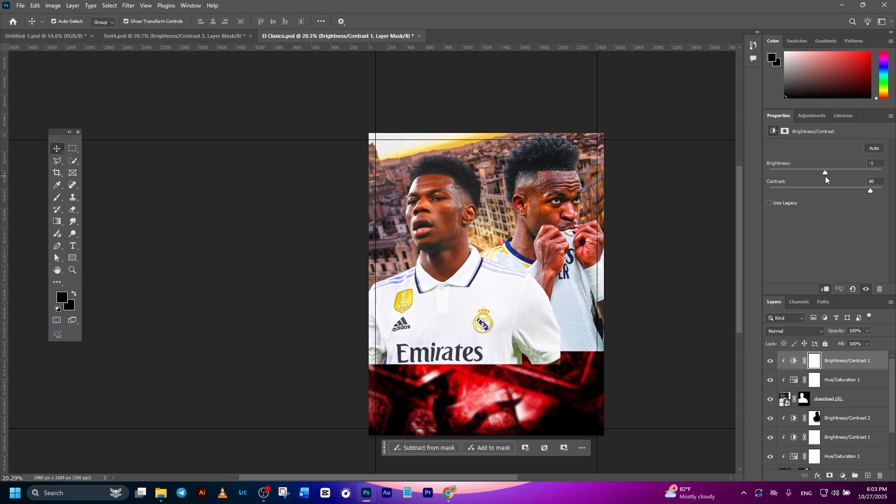
{"action": "left_click_drag", "start_coordinate": [829, 177], "coordinate": [826, 178]}
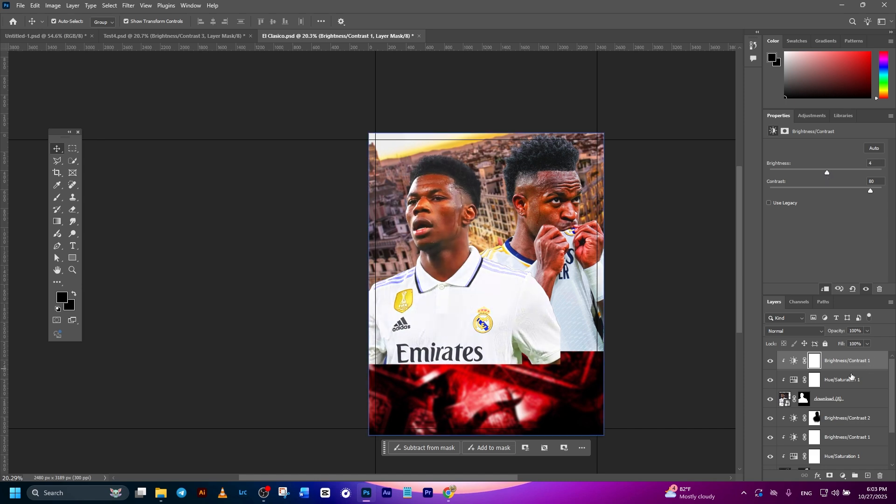
{"action": "left_click", "coordinate": [664, 404]}
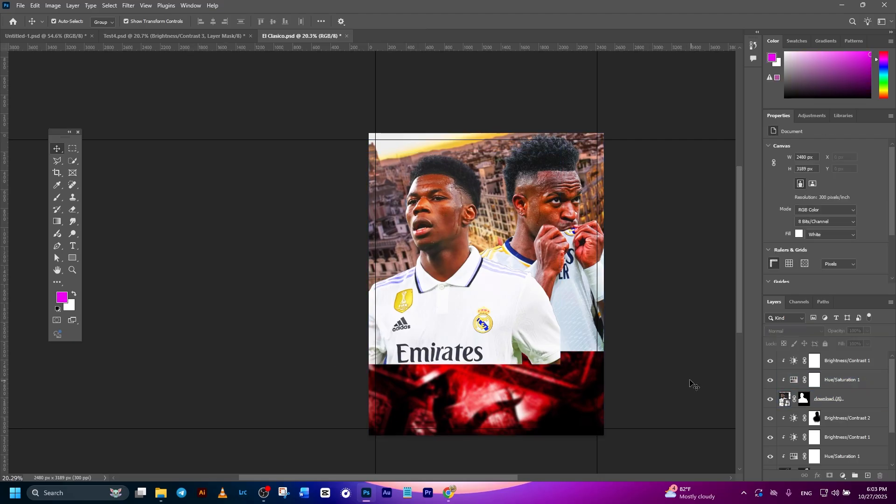
- Add another Brightness/Contrast adjustment layer clipped to the second footballer and set its brightness to about 29
{"action": "left_click", "coordinate": [845, 363]}
{"action": "left_click", "coordinate": [842, 476]}
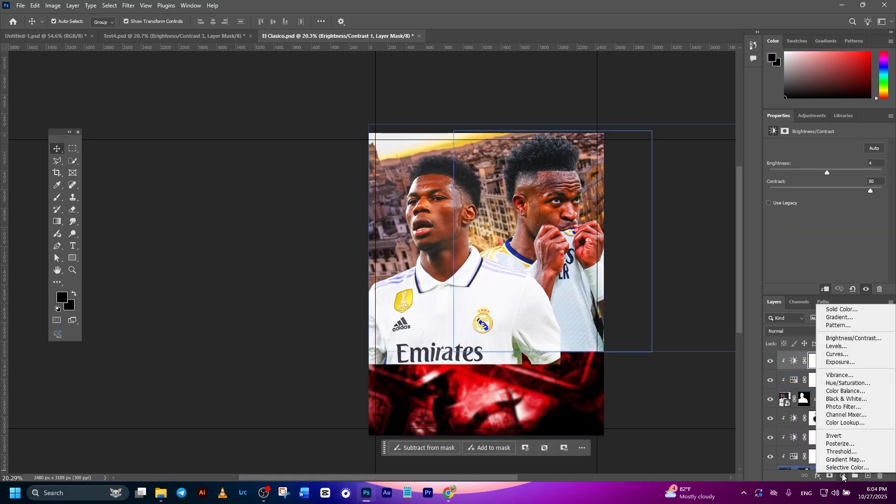
{"action": "left_click", "coordinate": [844, 340]}
{"action": "right_click", "coordinate": [840, 363]}
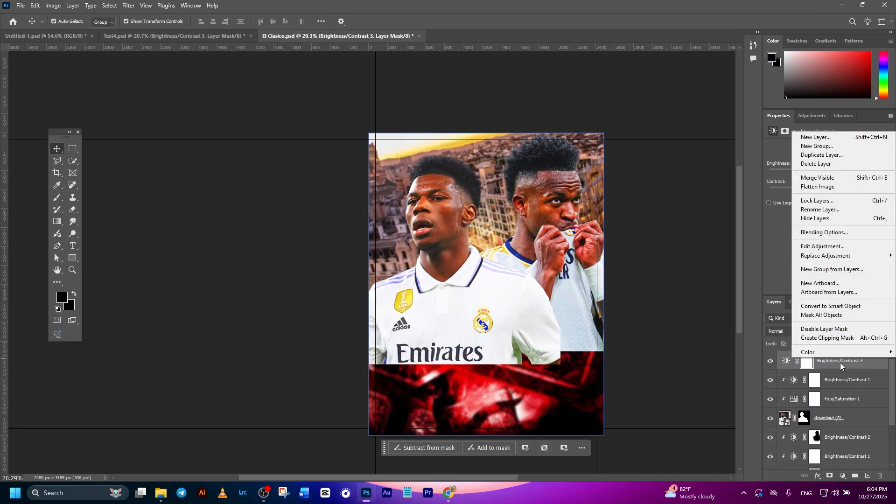
{"action": "left_click", "coordinate": [843, 340]}
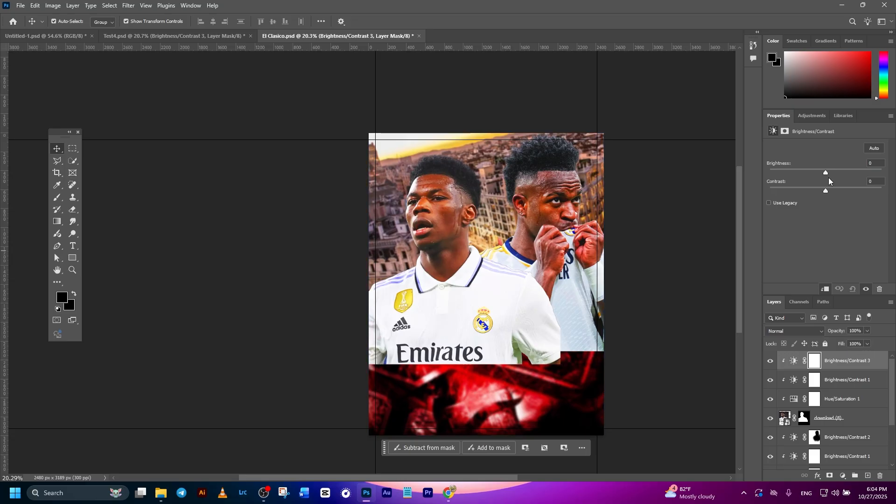
{"action": "left_click_drag", "start_coordinate": [826, 177], "coordinate": [839, 178]}
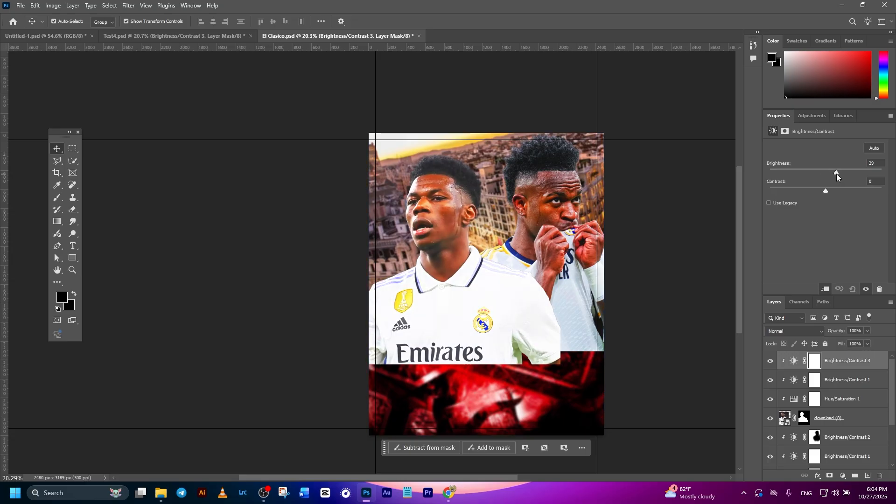
- Paint black on the Brightness/Contrast 3 mask over the second footballer's shirt and face, using an 86% opacity brush of about 404 to 465 px
{"action": "left_click", "coordinate": [812, 365]}
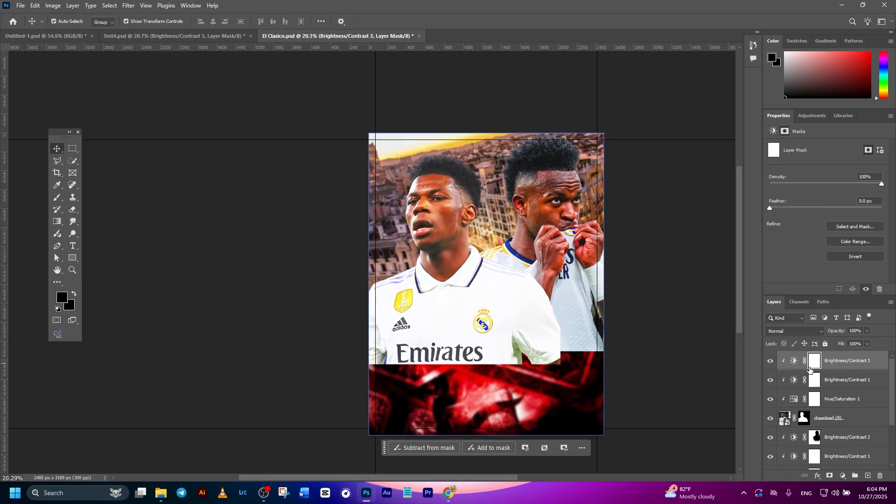
{"action": "left_click", "coordinate": [57, 197]}
{"action": "scroll", "coordinate": [448, 307], "scroll_direction": "up", "scroll_amount": 2}
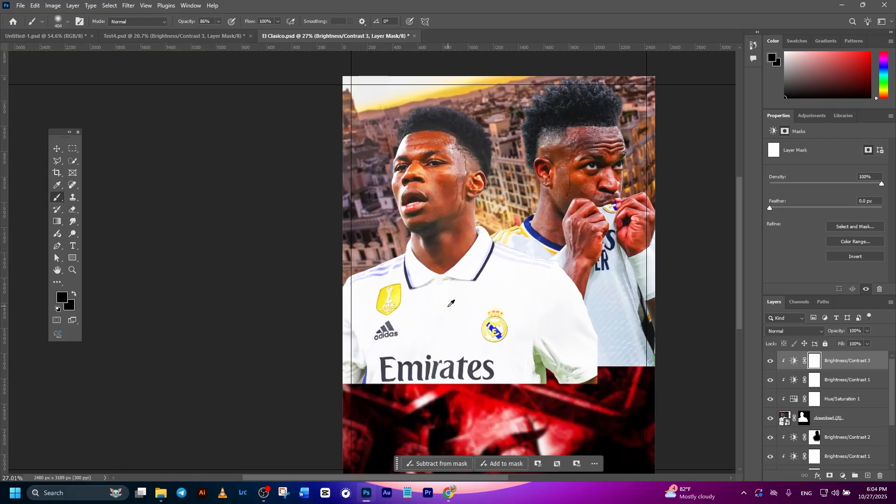
{"action": "mouse_move", "coordinate": [422, 315]}
{"action": "left_mouse_down", "text": "alt"}
{"action": "mouse_move", "coordinate": [450, 315]}
{"action": "mouse_move", "coordinate": [464, 300]}
{"action": "mouse_move", "coordinate": [420, 350]}
{"action": "mouse_move", "coordinate": [422, 316]}
{"action": "mouse_move", "coordinate": [386, 355]}
{"action": "mouse_move", "coordinate": [397, 339]}
{"action": "mouse_move", "coordinate": [557, 366]}
{"action": "mouse_move", "coordinate": [527, 309]}
{"action": "mouse_move", "coordinate": [538, 330]}
{"action": "mouse_move", "coordinate": [474, 282]}
{"action": "mouse_move", "coordinate": [480, 314]}
{"action": "mouse_move", "coordinate": [466, 301]}
{"action": "mouse_move", "coordinate": [455, 329]}
{"action": "mouse_move", "coordinate": [445, 311]}
{"action": "mouse_move", "coordinate": [424, 325]}
{"action": "mouse_move", "coordinate": [424, 294]}
{"action": "mouse_move", "coordinate": [405, 320]}
{"action": "left_mouse_up", "text": "alt"}
{"action": "right_click", "coordinate": [430, 175]}
{"action": "right_click", "coordinate": [421, 164], "text": "alt"}
{"action": "mouse_move", "coordinate": [423, 160]}
{"action": "left_mouse_down"}
{"action": "mouse_move", "coordinate": [424, 189]}
{"action": "mouse_move", "coordinate": [429, 182]}
{"action": "mouse_move", "coordinate": [427, 166]}
{"action": "mouse_move", "coordinate": [421, 183]}
{"action": "mouse_move", "coordinate": [438, 271]}
{"action": "mouse_move", "coordinate": [453, 255]}
{"action": "mouse_move", "coordinate": [449, 172]}
{"action": "mouse_move", "coordinate": [444, 244]}
{"action": "mouse_move", "coordinate": [452, 150]}
{"action": "mouse_move", "coordinate": [432, 140]}
{"action": "mouse_move", "coordinate": [462, 149]}
{"action": "mouse_move", "coordinate": [465, 169]}
{"action": "mouse_move", "coordinate": [463, 182]}
{"action": "mouse_move", "coordinate": [426, 143]}
{"action": "left_mouse_up"}
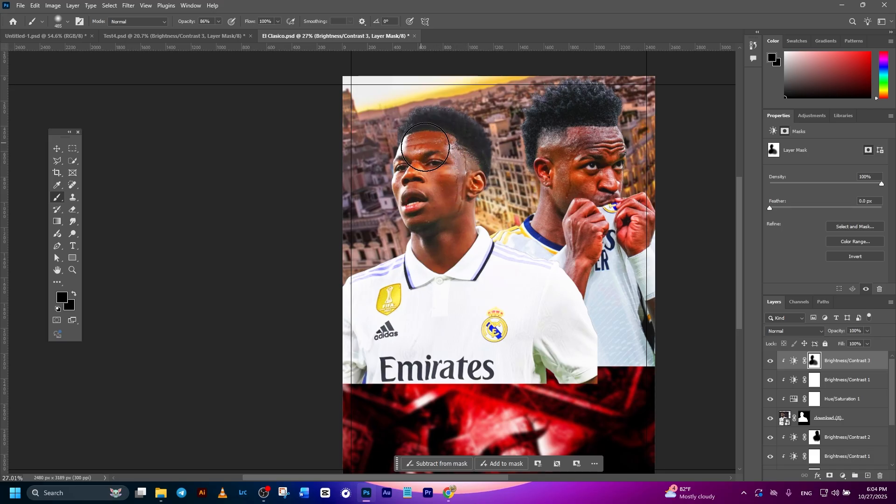
- Place the download (2) (1) footballer photo above the other layers and enlarge it to about 3304 × 1861 px
{"action": "scroll", "coordinate": [455, 270], "scroll_direction": "down", "scroll_amount": 3}
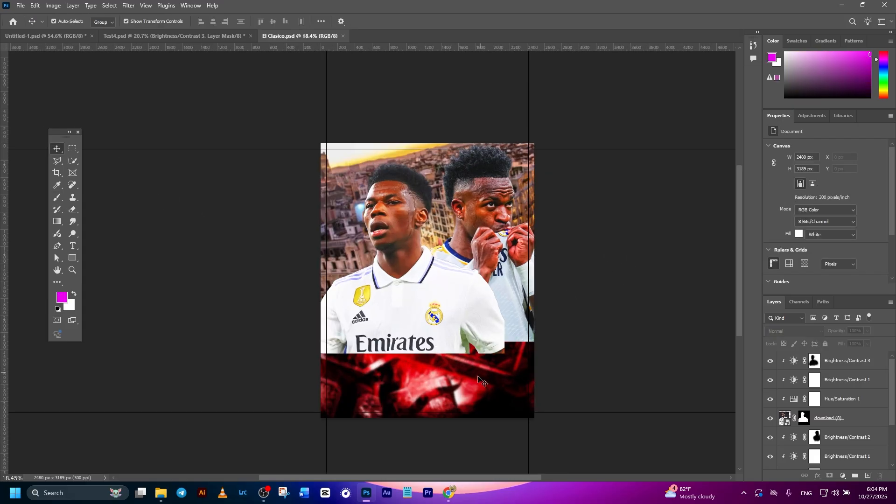
{"action": "left_click", "coordinate": [161, 493]}
{"action": "left_click_drag", "start_coordinate": [173, 95], "coordinate": [423, 340]}
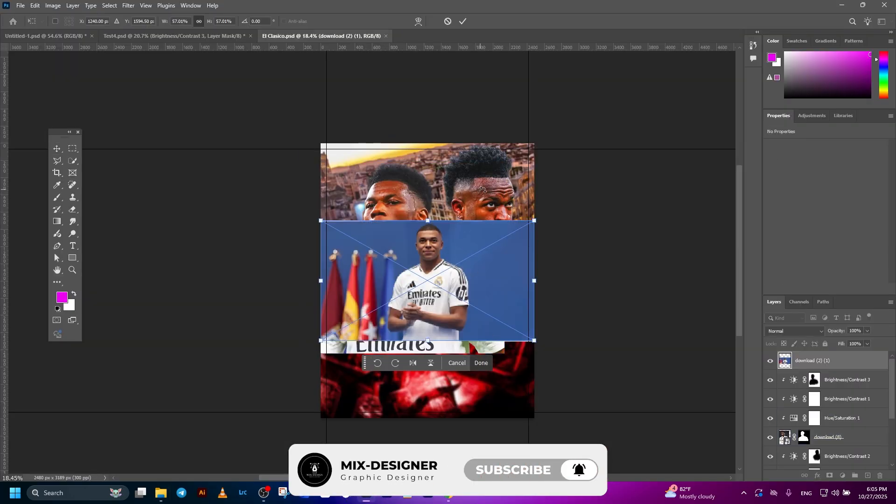
{"action": "left_click", "coordinate": [466, 22]}
{"action": "scroll", "coordinate": [476, 261], "scroll_direction": "up", "scroll_amount": 1}
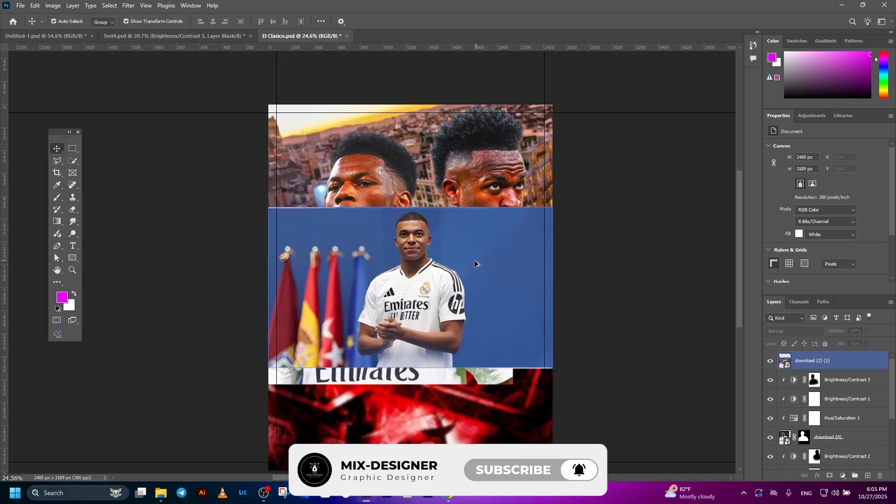
{"action": "left_click_drag", "start_coordinate": [413, 210], "coordinate": [413, 183]}
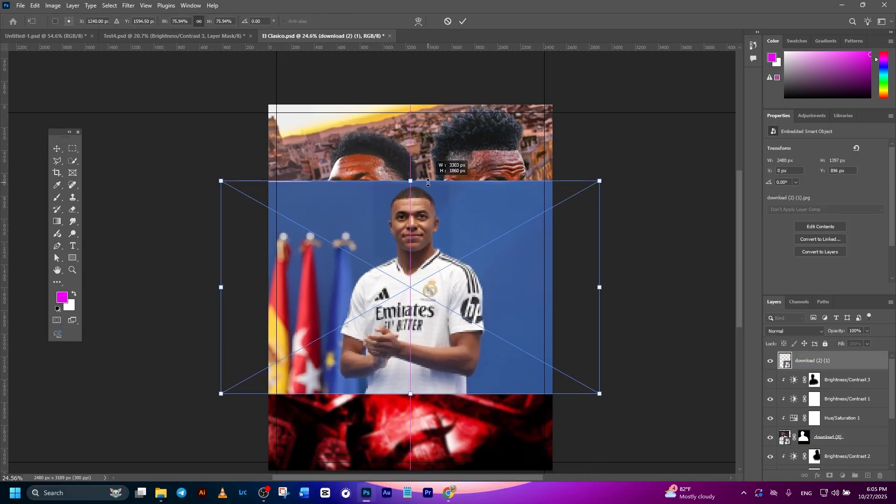
{"action": "key", "text": "Return"}
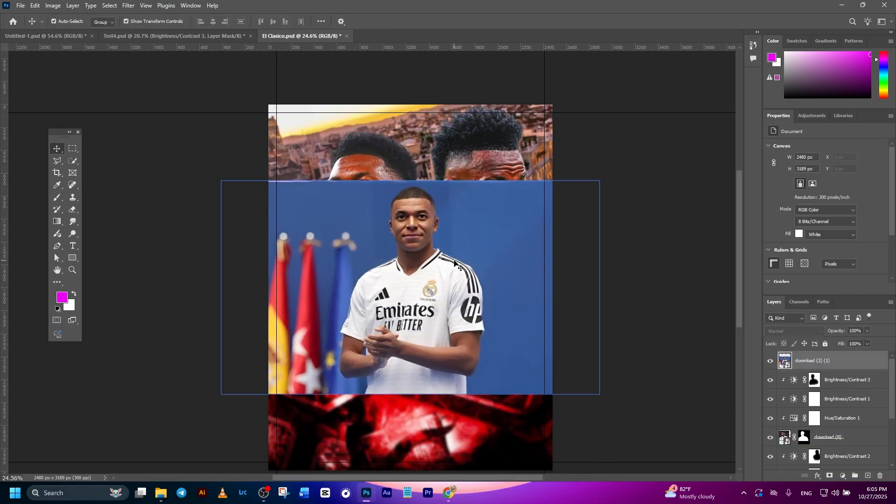
- Select the subject of the download (2) (1) photo and mask out its blue background
{"action": "left_click", "coordinate": [346, 463]}
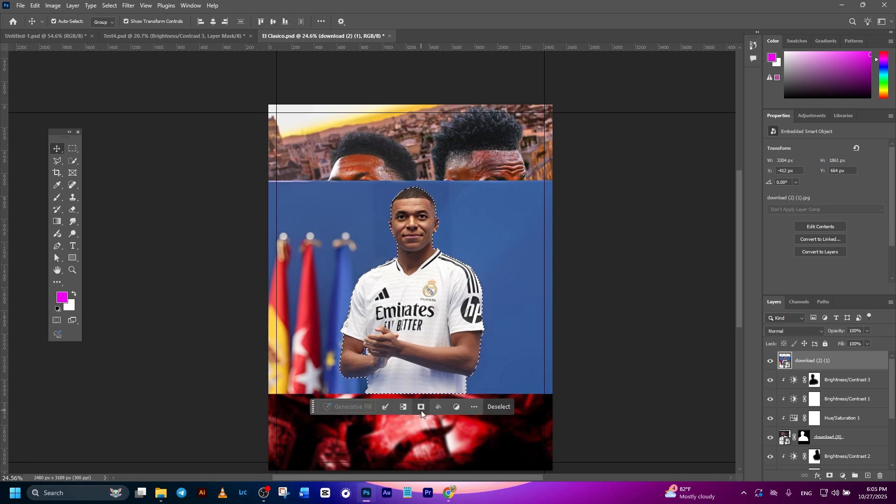
{"action": "left_click", "coordinate": [421, 406]}
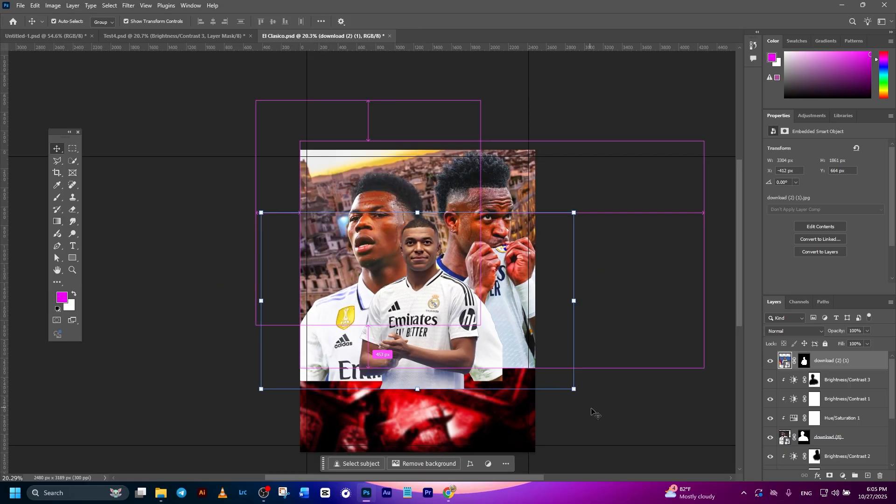
{"action": "left_click", "coordinate": [595, 412]}
- Move the third footballer in front of the others at the poster's lower edge and enlarge the layer to about 4242 × 2389 px
{"action": "left_click_drag", "start_coordinate": [451, 318], "coordinate": [513, 383]}
{"action": "left_click_drag", "start_coordinate": [506, 383], "coordinate": [502, 383]}
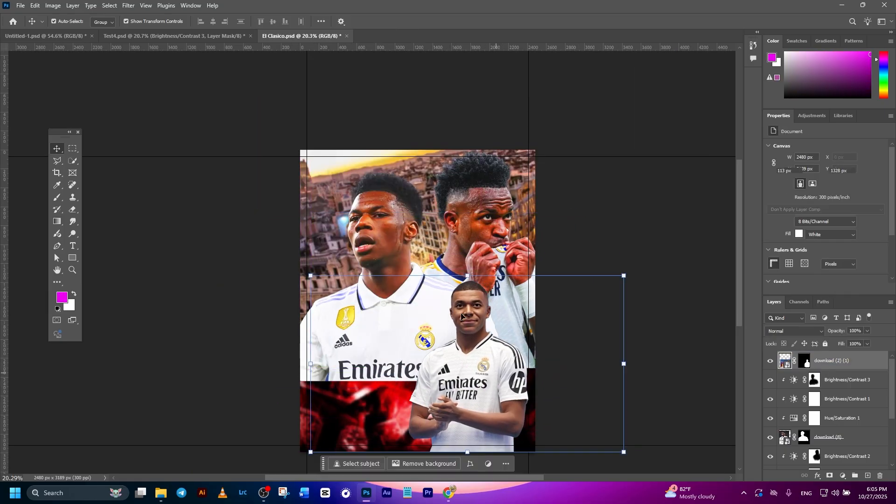
{"action": "left_click_drag", "start_coordinate": [467, 275], "coordinate": [469, 224]}
{"action": "left_click_drag", "start_coordinate": [479, 309], "coordinate": [456, 302]}
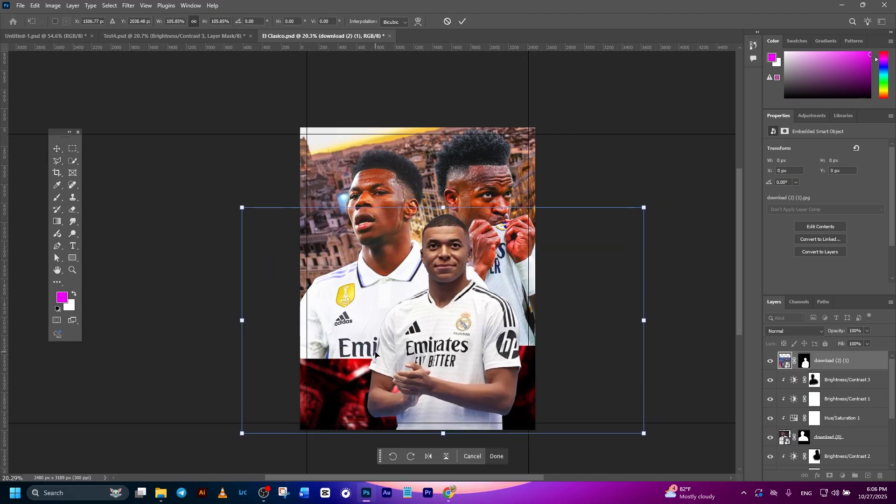
{"action": "left_click_drag", "start_coordinate": [376, 353], "coordinate": [378, 353]}
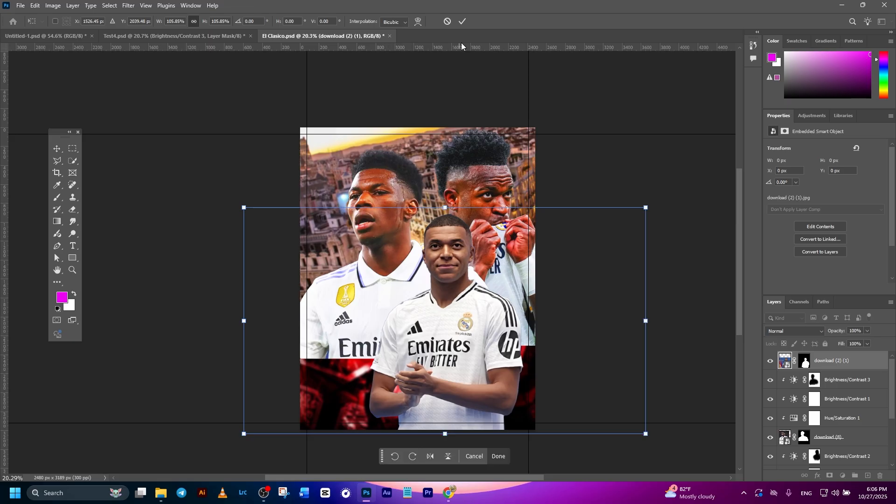
{"action": "left_click", "coordinate": [461, 22]}
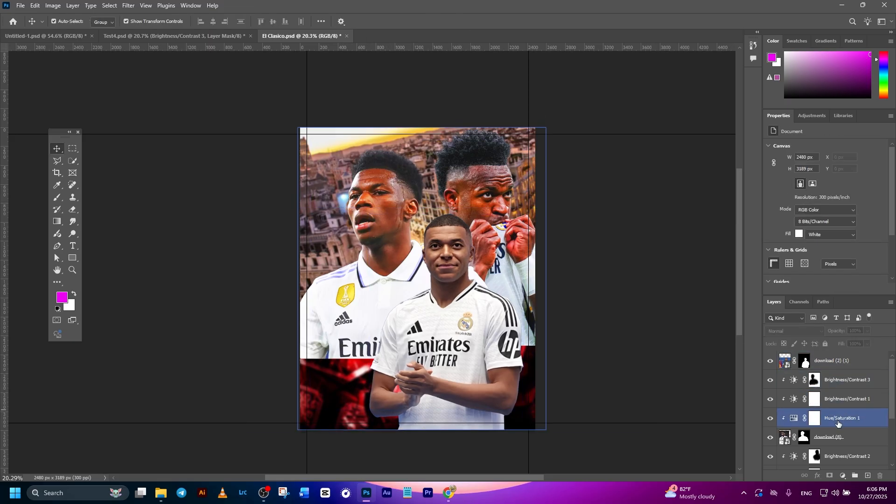
- Copy the Hue/Saturation 1 and Brightness/Contrast 1 layers above download (2) (1) and clip the copies to that footballer
{"action": "left_click", "coordinate": [833, 360]}
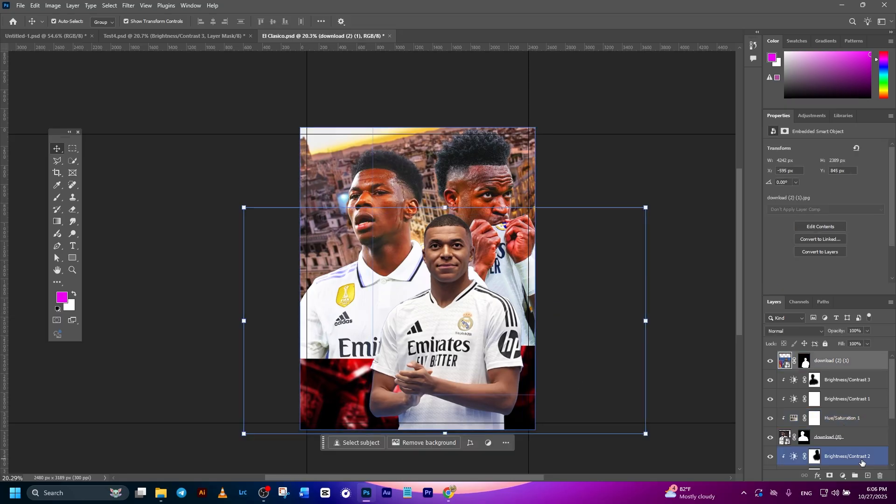
{"action": "left_click", "coordinate": [838, 404]}
{"action": "left_click", "coordinate": [844, 422], "text": "ctrl"}
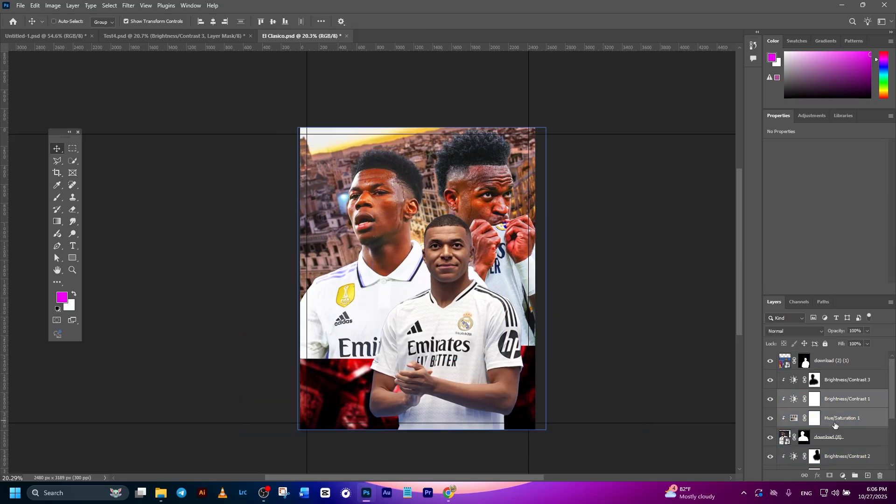
{"action": "left_click", "coordinate": [833, 361]}
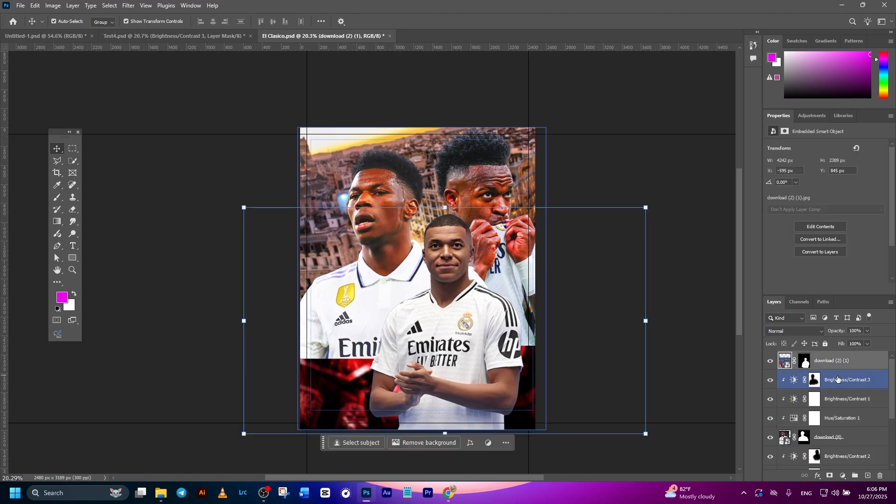
{"action": "right_click", "coordinate": [841, 380]}
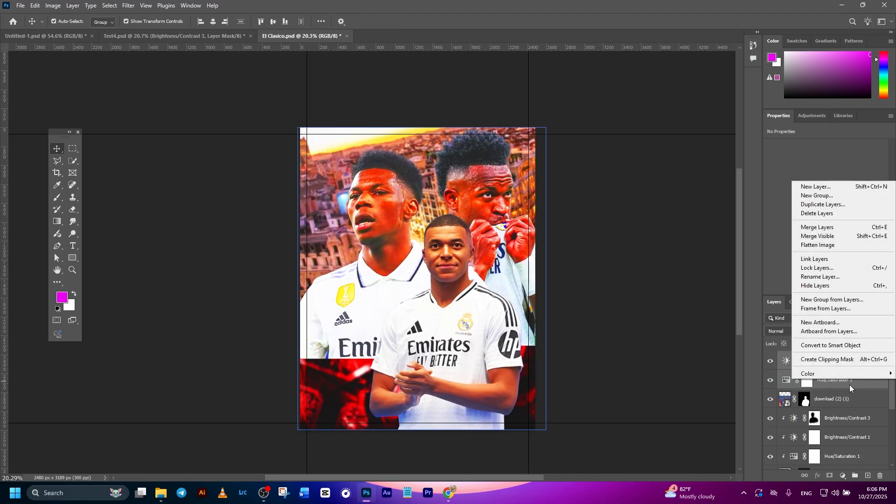
{"action": "left_click", "coordinate": [838, 360]}
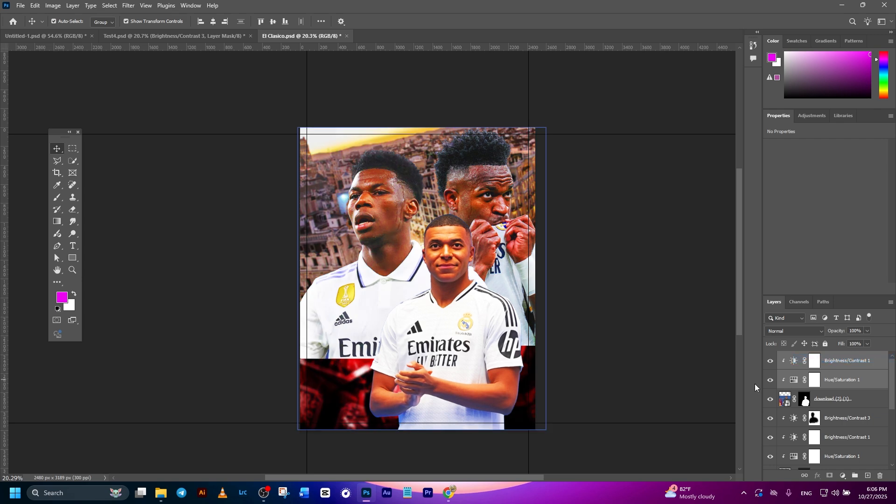
- Set the third footballer's Brightness/Contrast copy to brightness -11 and the Hue/Saturation copy to saturation +32
{"action": "left_click", "coordinate": [793, 365]}
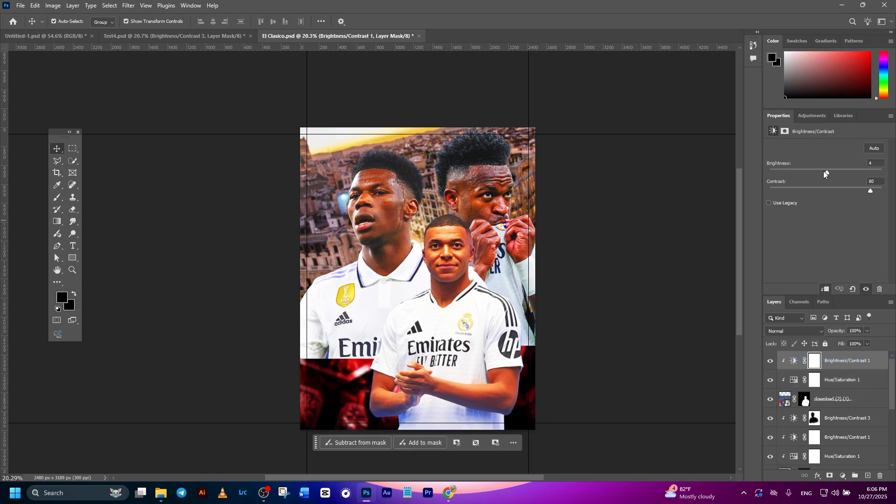
{"action": "left_click_drag", "start_coordinate": [826, 172], "coordinate": [821, 172]}
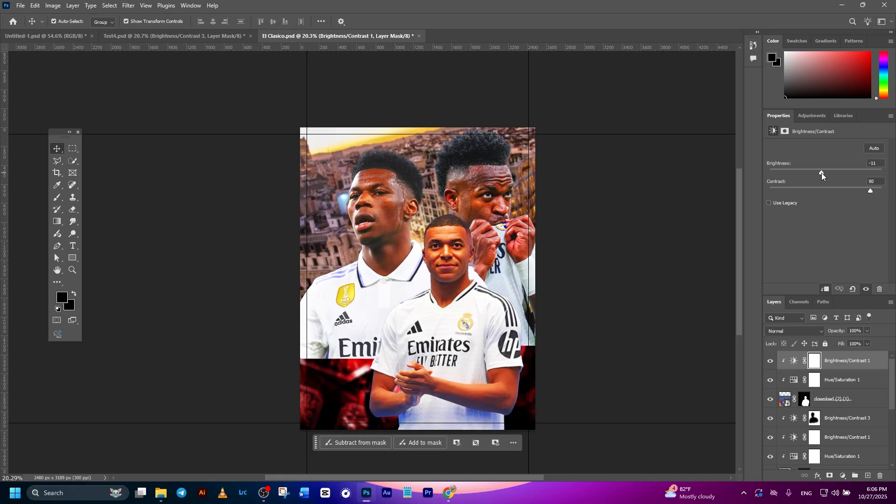
{"action": "left_click", "coordinate": [797, 380]}
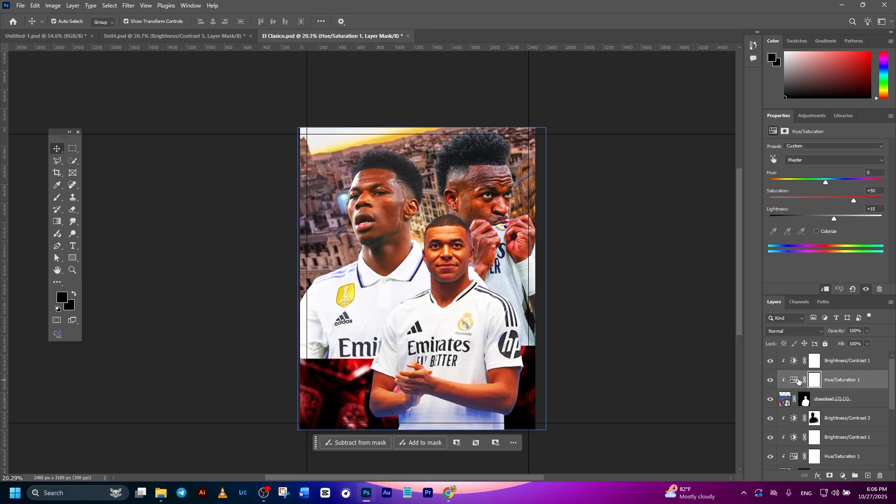
{"action": "left_click", "coordinate": [798, 380]}
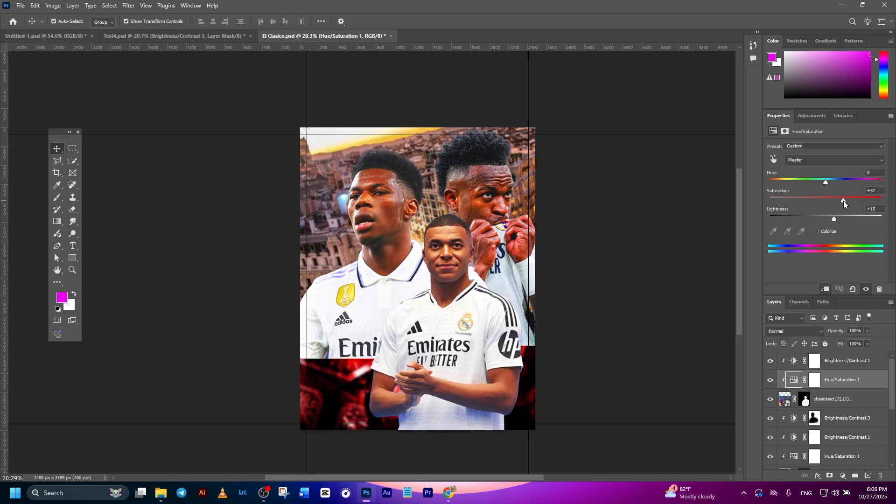
{"action": "left_click", "coordinate": [711, 254]}
{"action": "scroll", "coordinate": [691, 294], "scroll_direction": "down", "scroll_amount": 1}
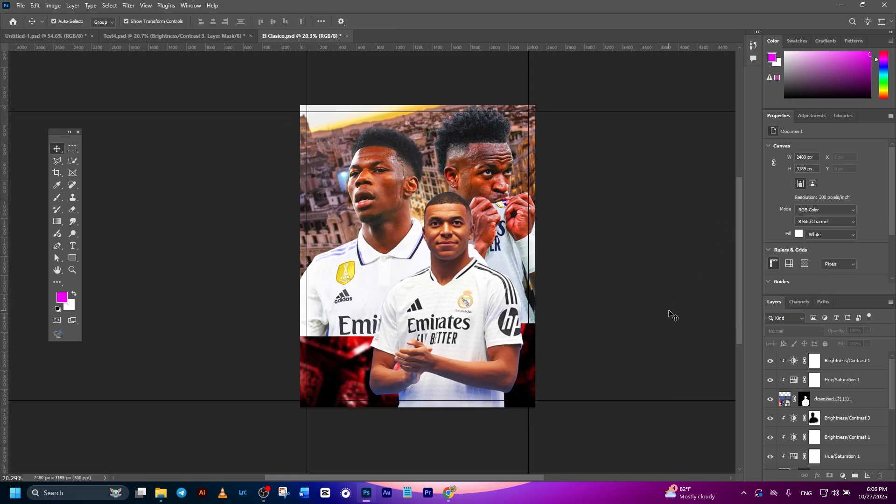
{"action": "left_click", "coordinate": [373, 304]}
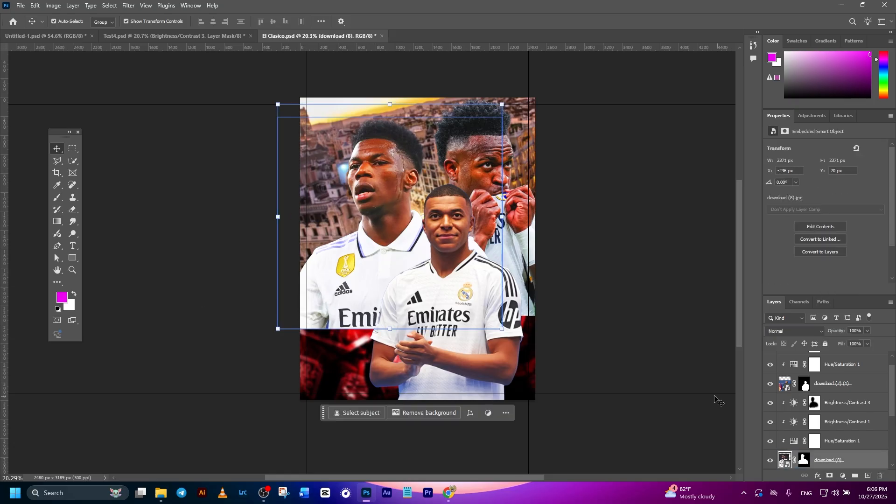
{"action": "left_click", "coordinate": [209, 313]}
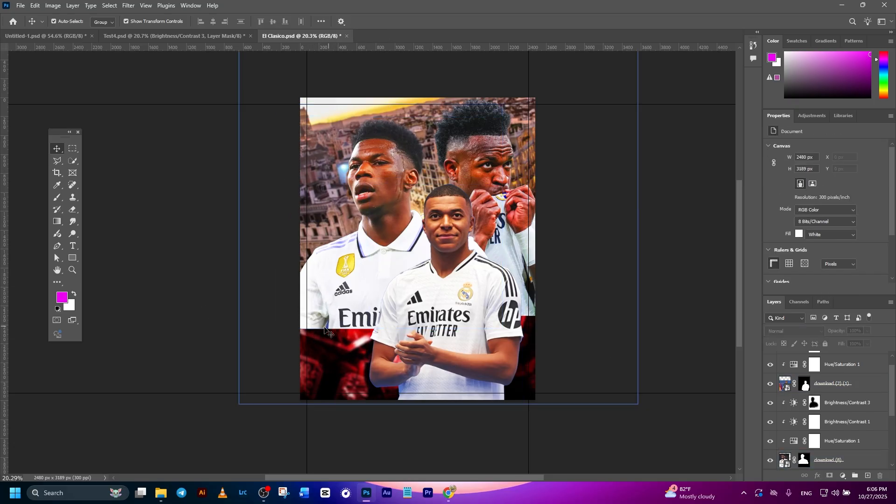
{"action": "left_click", "coordinate": [525, 299]}
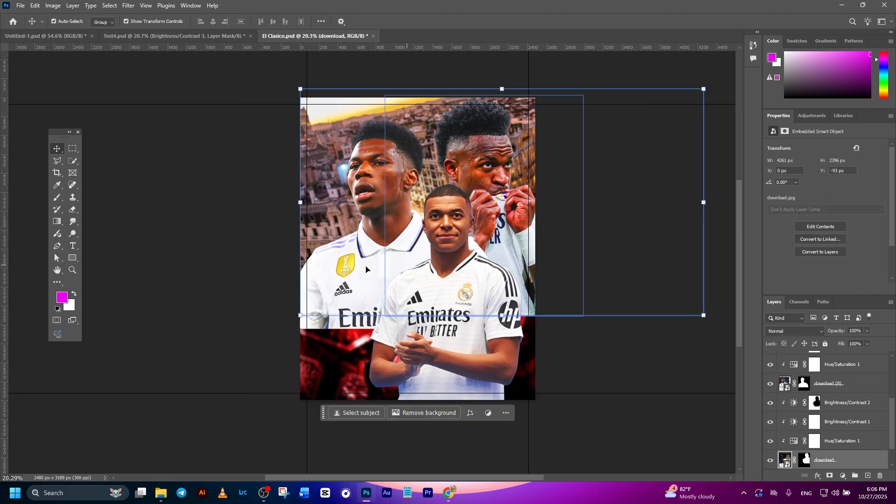
{"action": "left_click", "coordinate": [338, 281]}
{"action": "left_click", "coordinate": [607, 327]}
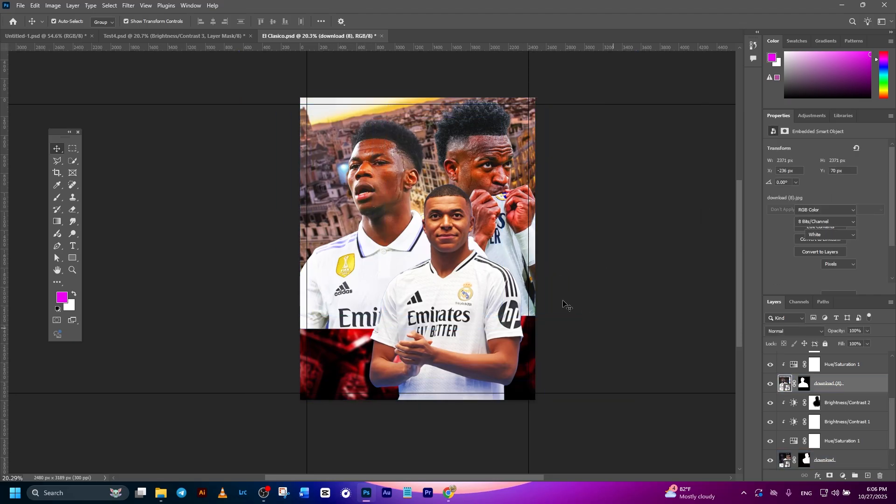
- Paint black on the download layer's mask along the first footballer's lower edge with the 465 px brush at 86% opacity to fade it
{"action": "left_click", "coordinate": [518, 255]}
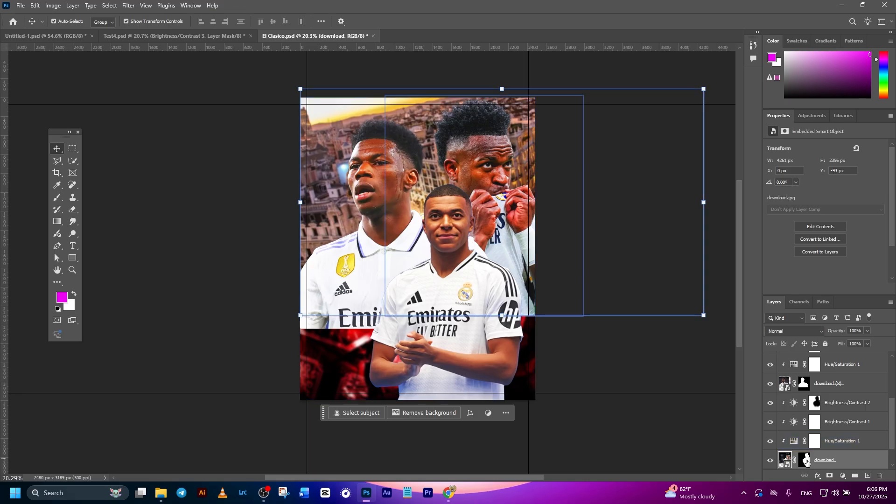
{"action": "left_click", "coordinate": [806, 461]}
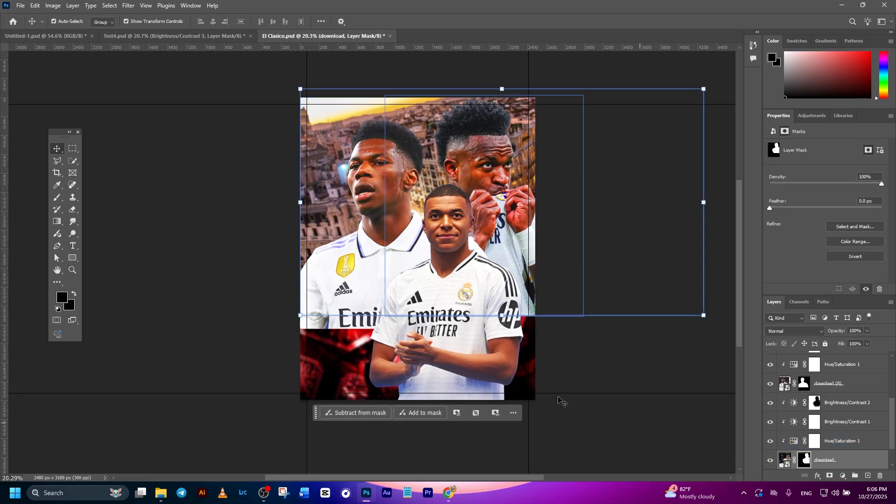
{"action": "left_click", "coordinate": [62, 202]}
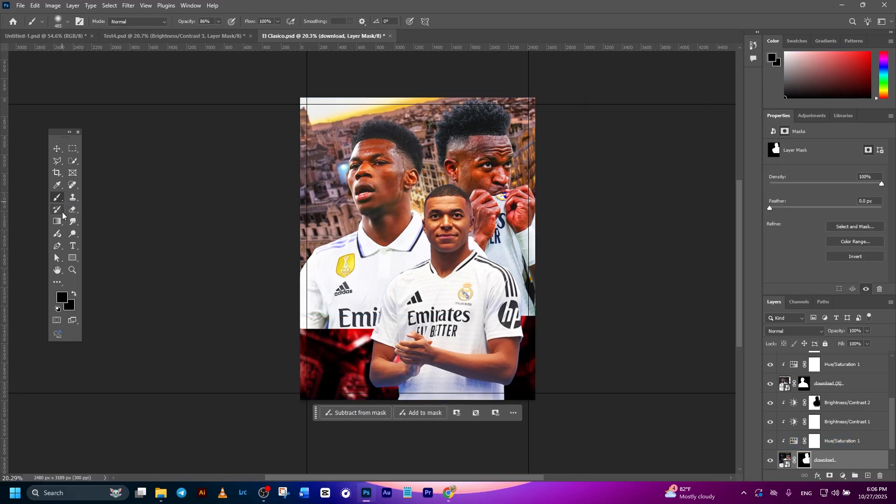
{"action": "left_click", "coordinate": [63, 297]}
{"action": "left_click", "coordinate": [828, 269]}
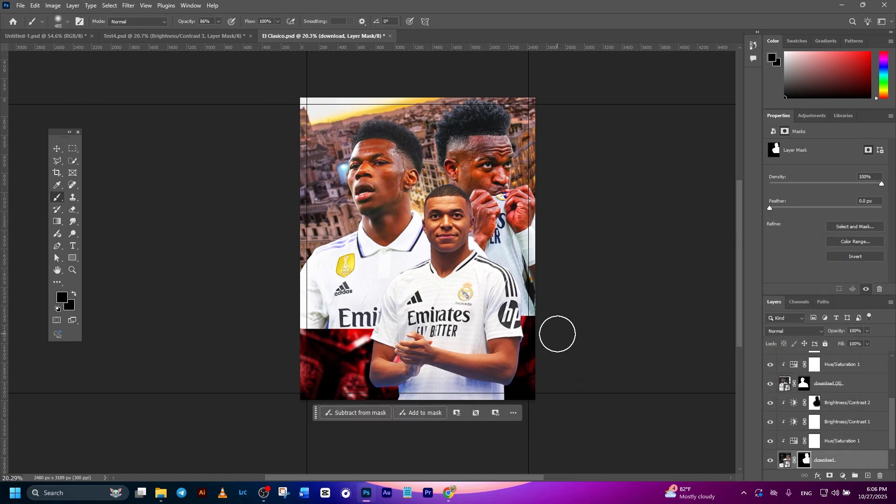
{"action": "mouse_move", "coordinate": [551, 331]}
{"action": "left_mouse_down"}
{"action": "mouse_move", "coordinate": [501, 339]}
{"action": "mouse_move", "coordinate": [520, 335]}
{"action": "left_mouse_up"}
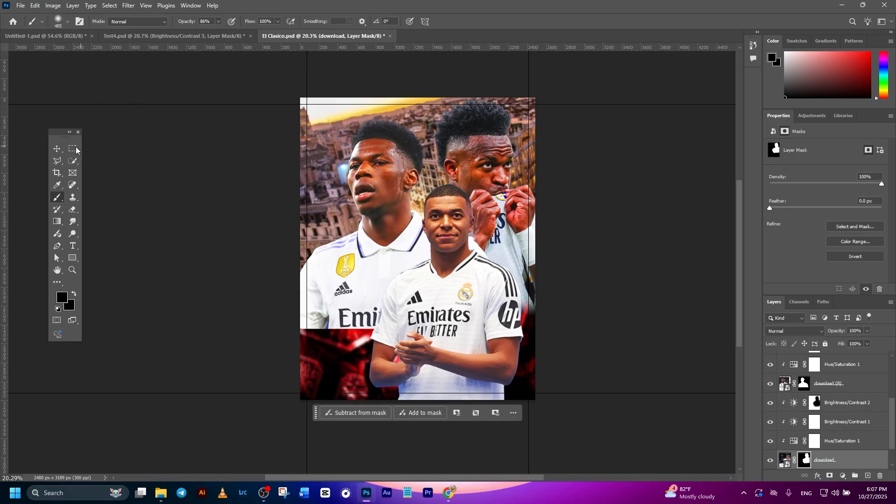
- Fade the second footballer's lower shirt edge by painting black on the download (8) mask with the 465 px, 86% opacity brush
{"action": "left_click", "coordinate": [57, 150]}
{"action": "left_click", "coordinate": [784, 384]}
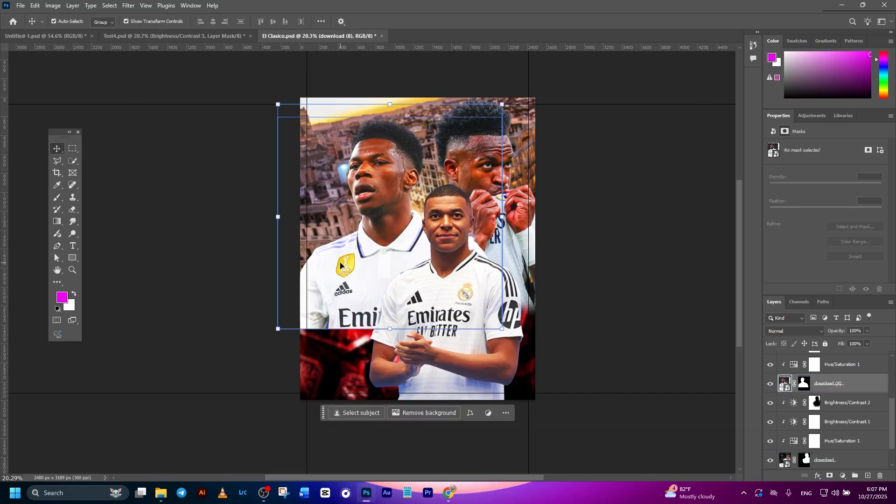
{"action": "left_click", "coordinate": [803, 383]}
{"action": "left_click", "coordinate": [57, 197]}
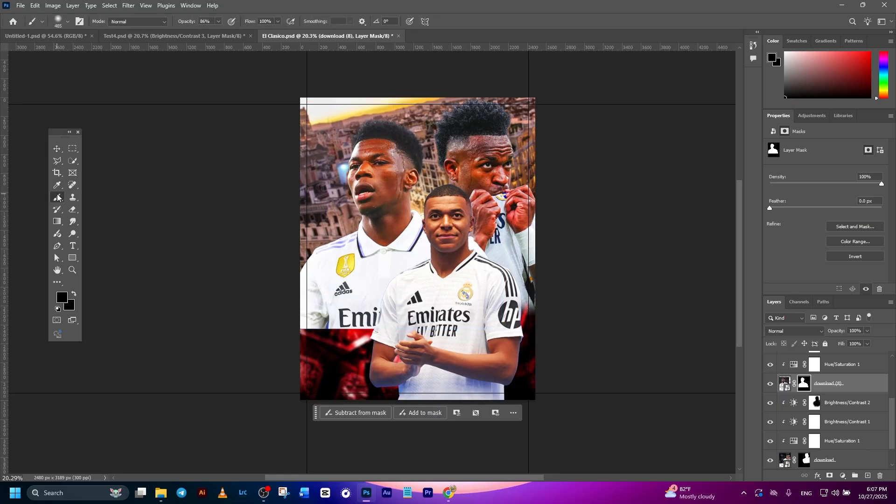
{"action": "mouse_move", "coordinate": [295, 344]}
{"action": "left_mouse_down"}
{"action": "mouse_move", "coordinate": [416, 341]}
{"action": "mouse_move", "coordinate": [247, 349]}
{"action": "mouse_move", "coordinate": [382, 343]}
{"action": "left_mouse_up"}
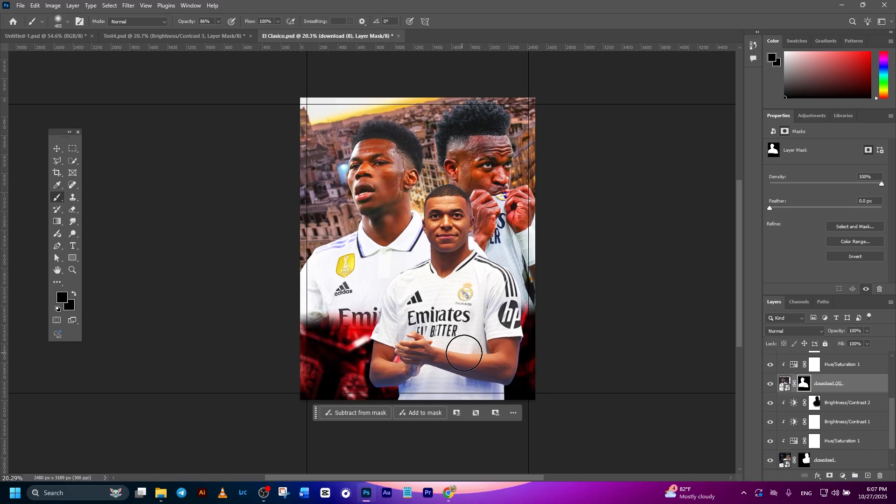
- Shift the third footballer's download (2) (1) layer horizontally to X -541 px, keeping Y at 845 px
{"action": "scroll", "coordinate": [495, 343], "scroll_direction": "down", "scroll_amount": 1}
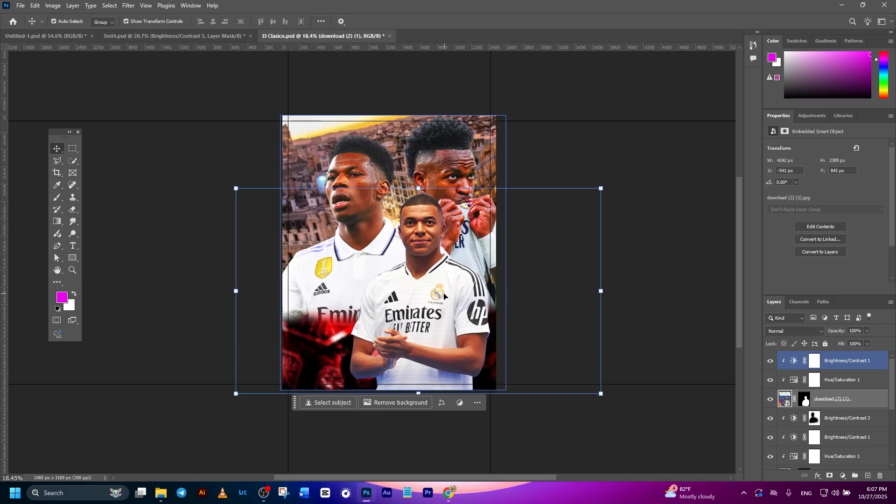
{"action": "left_click", "coordinate": [443, 297]}
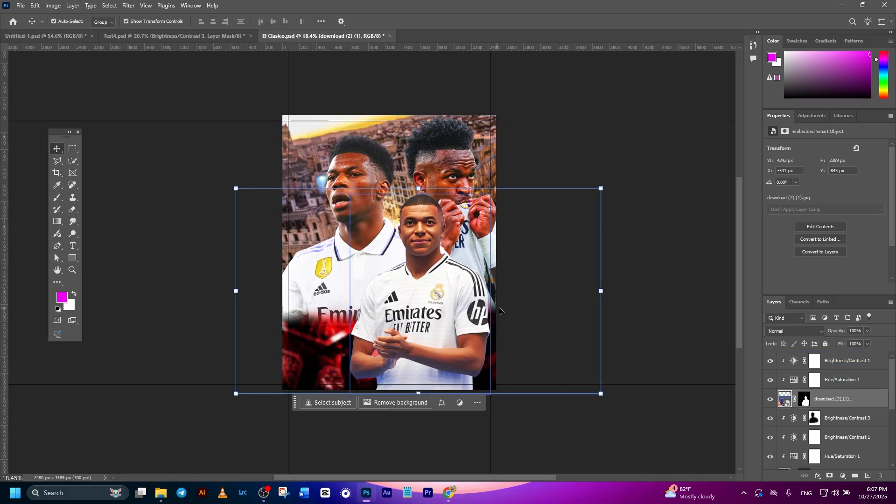
- Add a clipped Brightness/Contrast adjustment above the third footballer's existing adjustments and set its brightness to 33
{"action": "left_click", "coordinate": [842, 475]}
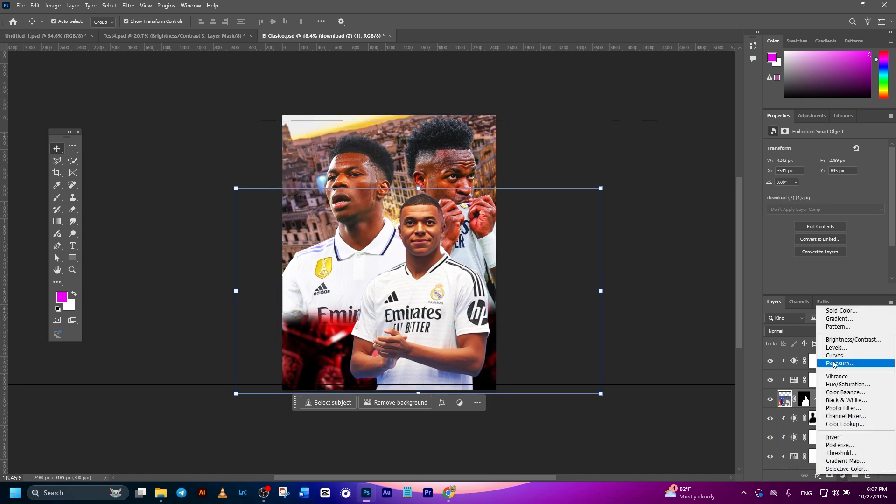
{"action": "left_click", "coordinate": [847, 339]}
{"action": "left_click_drag", "start_coordinate": [839, 399], "coordinate": [821, 363]}
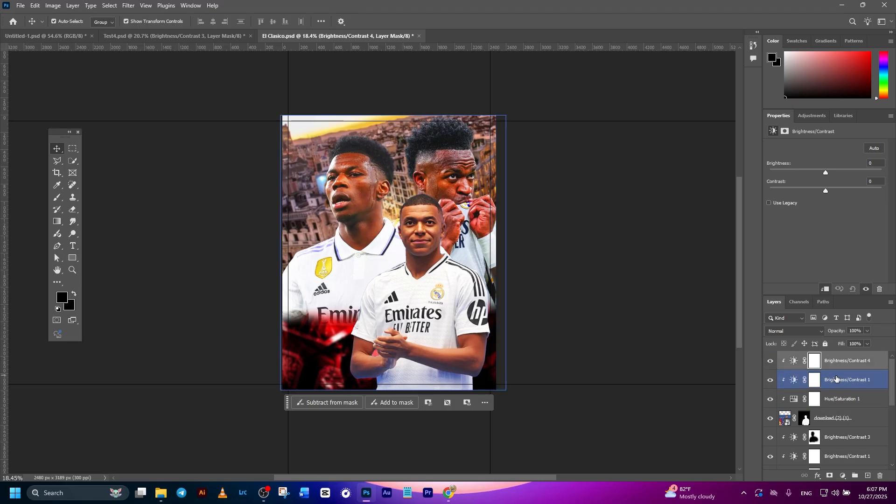
{"action": "left_click_drag", "start_coordinate": [828, 173], "coordinate": [837, 172]}
- Paint black on the Brightness/Contrast 4 mask over the third footballer's shirt and hands with the 465 px brush at 86% opacity
{"action": "left_click", "coordinate": [814, 359]}
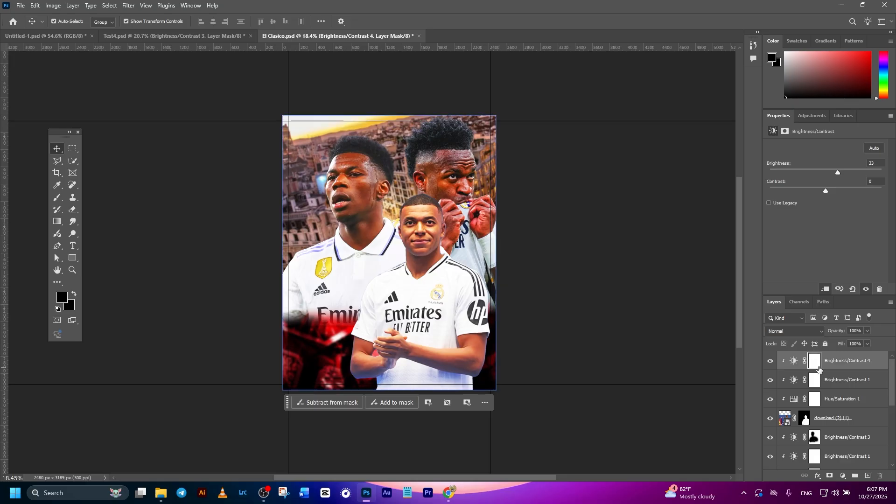
{"action": "left_click", "coordinate": [58, 198]}
{"action": "scroll", "coordinate": [436, 327], "scroll_direction": "up", "scroll_amount": 3}
{"action": "mouse_move", "coordinate": [358, 298]}
{"action": "left_mouse_down"}
{"action": "mouse_move", "coordinate": [350, 266]}
{"action": "mouse_move", "coordinate": [344, 330]}
{"action": "mouse_move", "coordinate": [370, 360]}
{"action": "mouse_move", "coordinate": [362, 333]}
{"action": "left_mouse_up"}
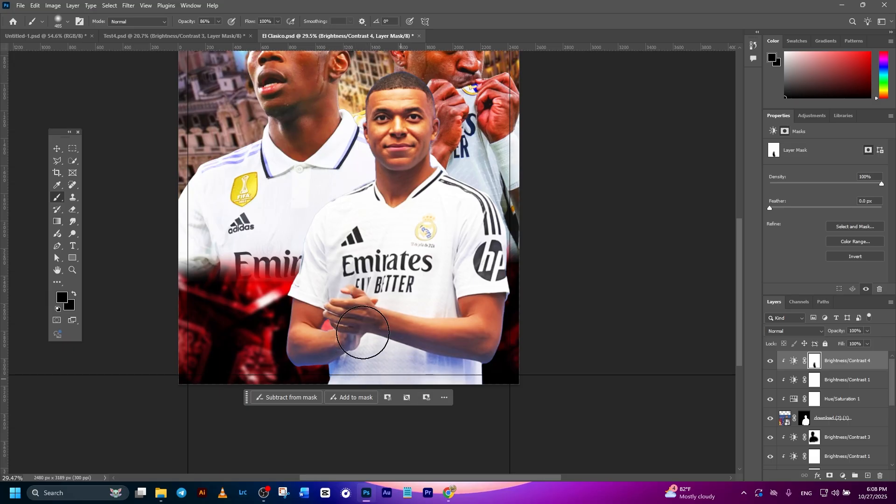
- Raise the brush opacity to 100%, mask out the third footballer's inner body and face with a smaller brush, and compare with the adjustment hidden
{"action": "left_click", "coordinate": [218, 22]}
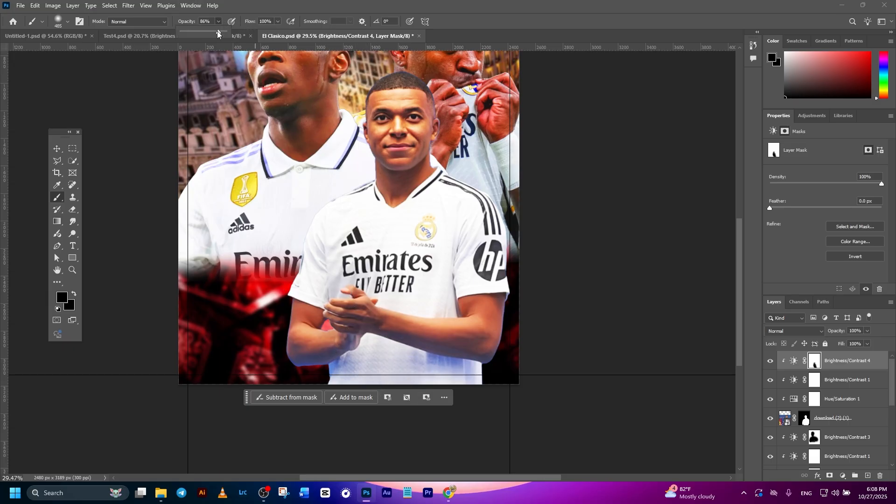
{"action": "mouse_move", "coordinate": [391, 312]}
{"action": "left_mouse_down"}
{"action": "mouse_move", "coordinate": [447, 287]}
{"action": "mouse_move", "coordinate": [450, 365]}
{"action": "mouse_move", "coordinate": [453, 266]}
{"action": "mouse_move", "coordinate": [458, 303]}
{"action": "mouse_move", "coordinate": [464, 257]}
{"action": "mouse_move", "coordinate": [468, 287]}
{"action": "mouse_move", "coordinate": [459, 222]}
{"action": "mouse_move", "coordinate": [421, 216]}
{"action": "mouse_move", "coordinate": [415, 251]}
{"action": "mouse_move", "coordinate": [394, 260]}
{"action": "mouse_move", "coordinate": [387, 218]}
{"action": "mouse_move", "coordinate": [368, 216]}
{"action": "mouse_move", "coordinate": [342, 238]}
{"action": "mouse_move", "coordinate": [334, 312]}
{"action": "mouse_move", "coordinate": [323, 320]}
{"action": "mouse_move", "coordinate": [331, 371]}
{"action": "mouse_move", "coordinate": [336, 319]}
{"action": "mouse_move", "coordinate": [354, 305]}
{"action": "left_mouse_up"}
{"action": "key", "text": "bracketleft"}
{"action": "mouse_move", "coordinate": [396, 115]}
{"action": "left_mouse_down"}
{"action": "mouse_move", "coordinate": [400, 186]}
{"action": "mouse_move", "coordinate": [408, 134]}
{"action": "mouse_move", "coordinate": [397, 203]}
{"action": "mouse_move", "coordinate": [393, 176]}
{"action": "mouse_move", "coordinate": [377, 230]}
{"action": "mouse_move", "coordinate": [400, 201]}
{"action": "mouse_move", "coordinate": [450, 211]}
{"action": "mouse_move", "coordinate": [468, 216]}
{"action": "mouse_move", "coordinate": [486, 257]}
{"action": "left_mouse_up"}
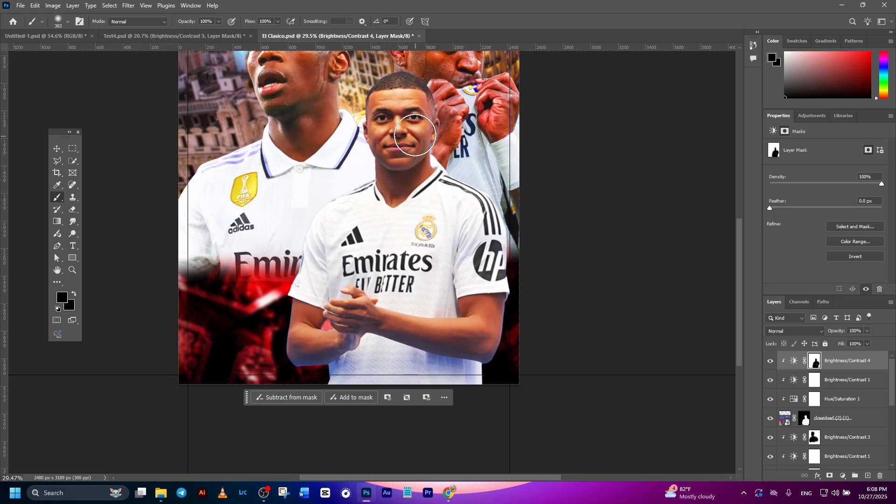
{"action": "mouse_move", "coordinate": [398, 104]}
{"action": "left_mouse_down"}
{"action": "mouse_move", "coordinate": [386, 122]}
{"action": "mouse_move", "coordinate": [410, 125]}
{"action": "mouse_move", "coordinate": [412, 219]}
{"action": "left_mouse_up"}
{"action": "scroll", "coordinate": [413, 220], "scroll_direction": "down", "scroll_amount": 3}
{"action": "left_click", "coordinate": [770, 361]}
{"action": "left_click", "coordinate": [769, 362]}
{"action": "left_click", "coordinate": [770, 362]}
{"action": "left_click", "coordinate": [770, 362]}
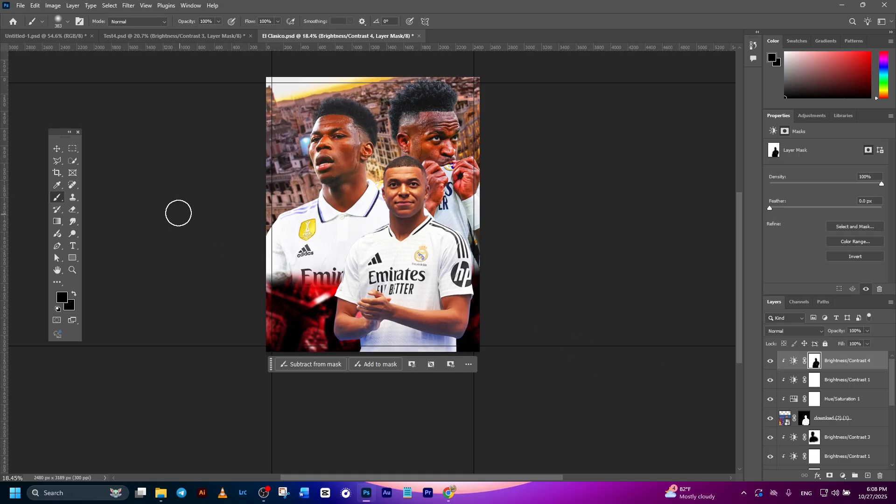
- Place the Pngtree Real Madrid flag template image in the poster, directly above the Brightness/Contrast 3 layer
{"action": "left_click", "coordinate": [57, 149]}
{"action": "left_click", "coordinate": [592, 316]}
{"action": "left_click", "coordinate": [830, 380]}
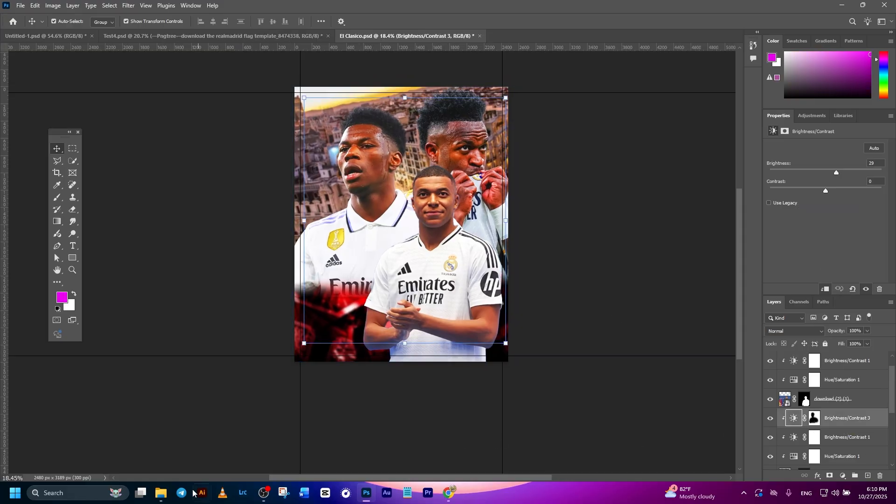
{"action": "left_click", "coordinate": [161, 493]}
{"action": "left_click_drag", "start_coordinate": [375, 90], "coordinate": [359, 332]}
- Scale the placed flag to about 1797 × 1568 px and position it over the first footballer's lower shirt at X -295, Y 2071 px
{"action": "left_click_drag", "start_coordinate": [379, 216], "coordinate": [349, 281]}
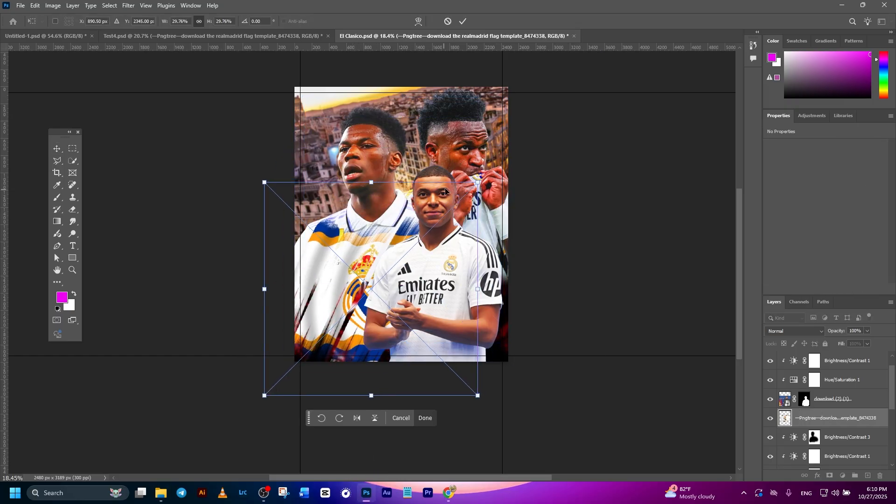
{"action": "left_click_drag", "start_coordinate": [477, 182], "coordinate": [419, 240]}
{"action": "mouse_move", "coordinate": [359, 295]}
{"action": "left_mouse_down"}
{"action": "mouse_move", "coordinate": [362, 307]}
{"action": "mouse_move", "coordinate": [362, 299]}
{"action": "left_mouse_up"}
{"action": "left_click", "coordinate": [463, 21]}
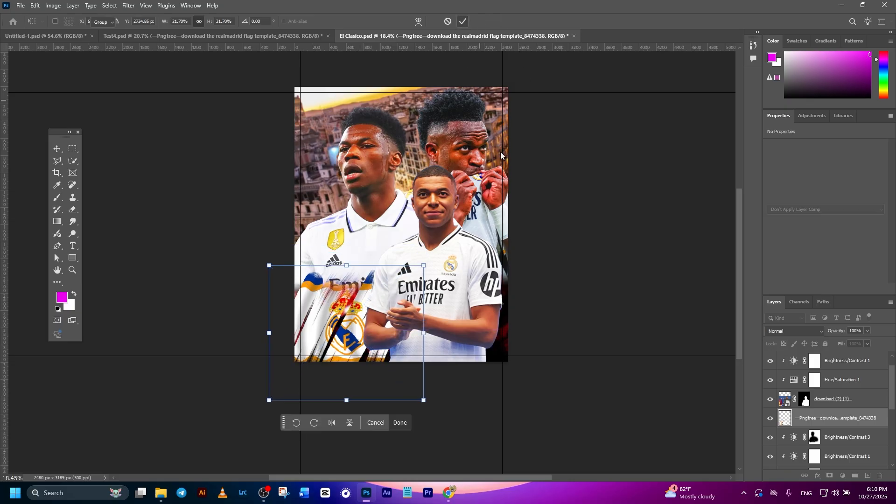
- Apply a Motion Blur with an angle of 0° and a distance of 100 pixels to the Real Madrid flag layer
{"action": "left_click", "coordinate": [829, 424]}
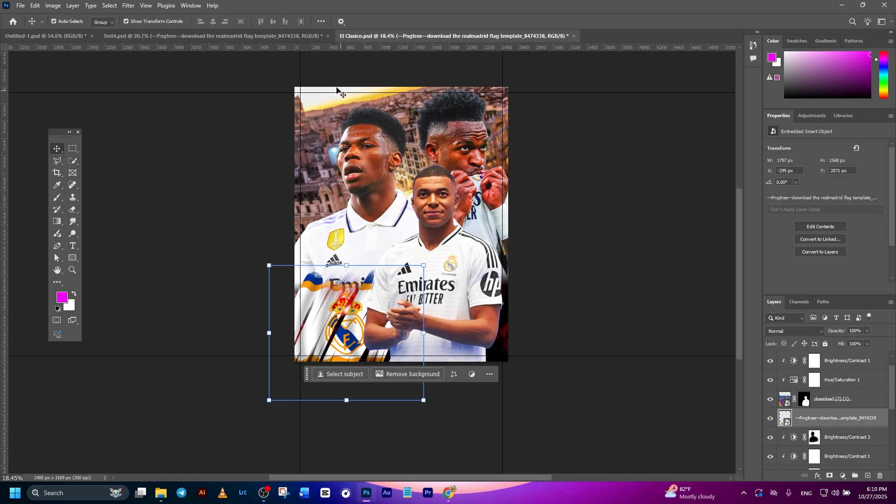
{"action": "left_click", "coordinate": [128, 6]}
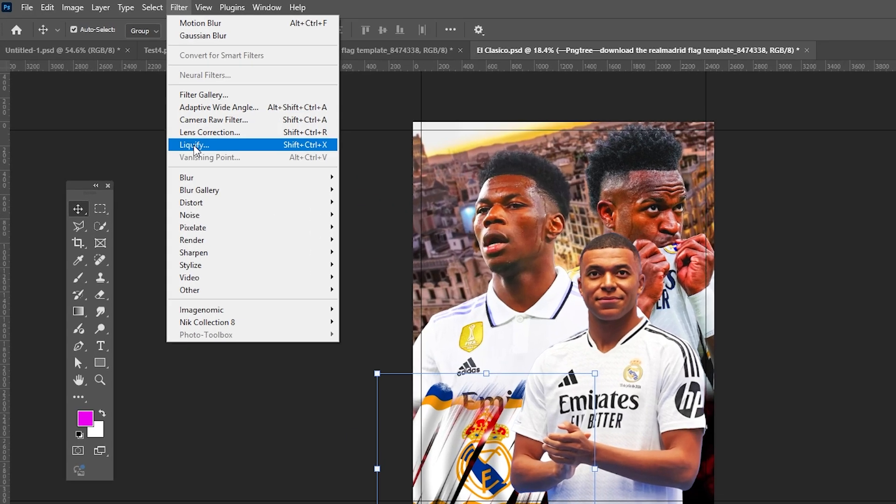
{"action": "mouse_move", "coordinate": [139, 129]}
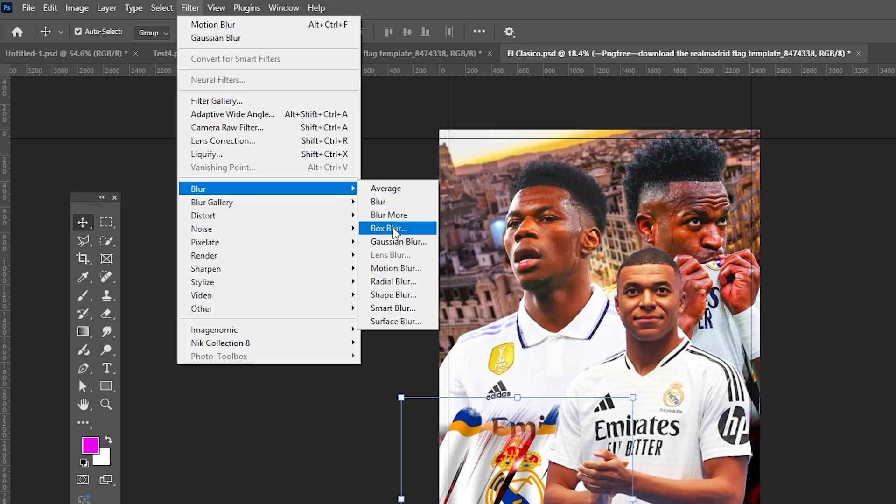
{"action": "left_click", "coordinate": [393, 271]}
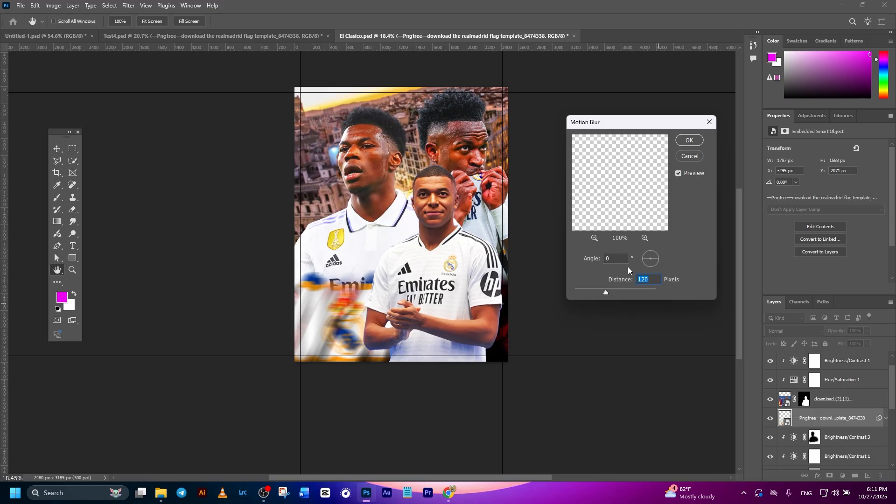
{"action": "type", "text": "100"}
{"action": "key", "text": "Return"}
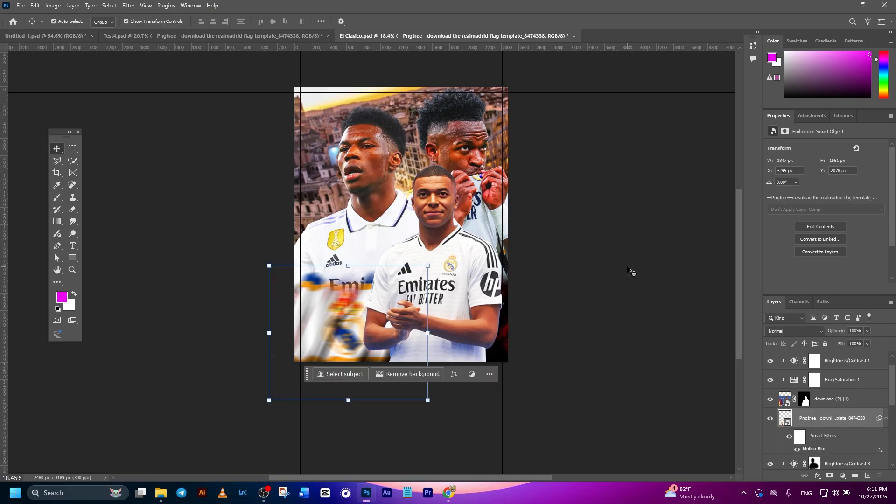
{"action": "left_click", "coordinate": [615, 356]}
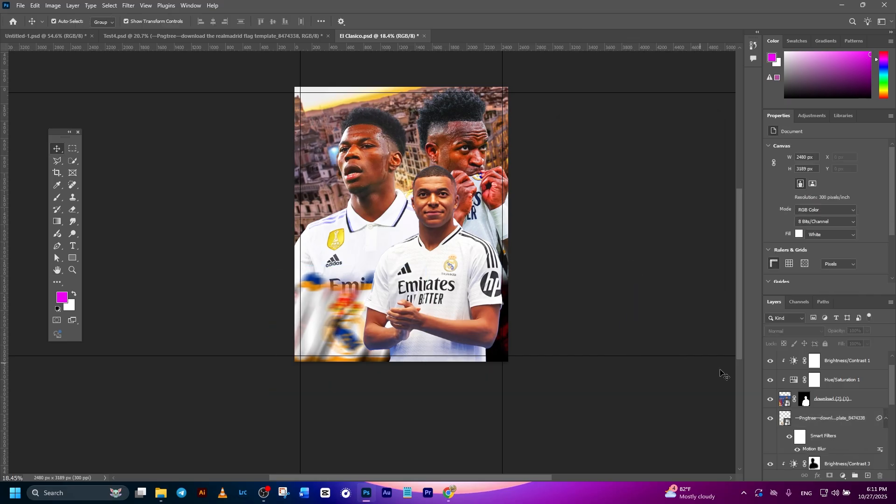
- Group all footballer, adjustment and flag layers above BG as Subject, and check the group by toggling its visibility
{"action": "left_click", "coordinate": [852, 401]}
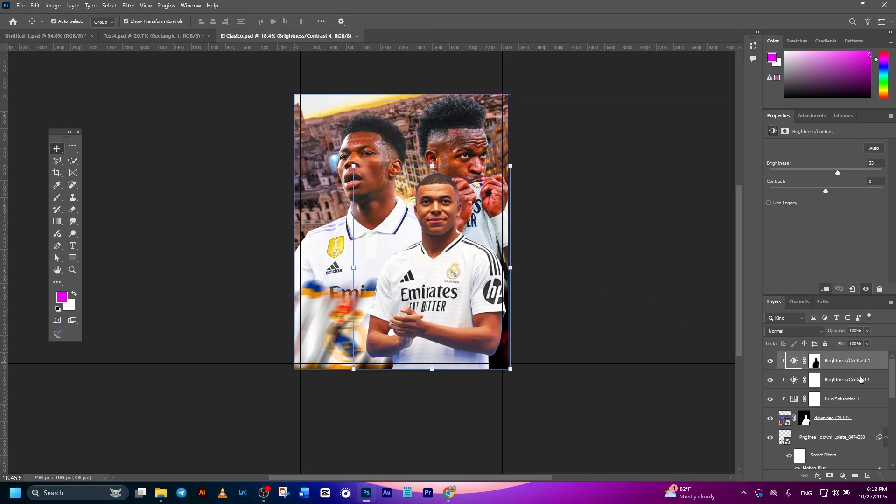
{"action": "scroll", "coordinate": [861, 380], "scroll_direction": "down", "scroll_amount": 5}
{"action": "scroll", "coordinate": [856, 417], "scroll_direction": "up", "scroll_amount": 5}
{"action": "scroll", "coordinate": [864, 402], "scroll_direction": "down", "scroll_amount": 5}
{"action": "scroll", "coordinate": [856, 420], "scroll_direction": "down", "scroll_amount": 3}
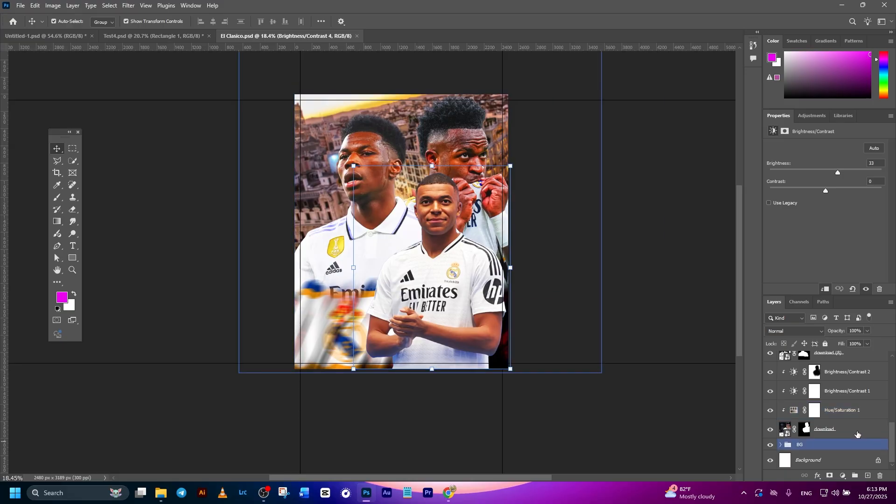
{"action": "left_click", "coordinate": [847, 432], "text": "shift"}
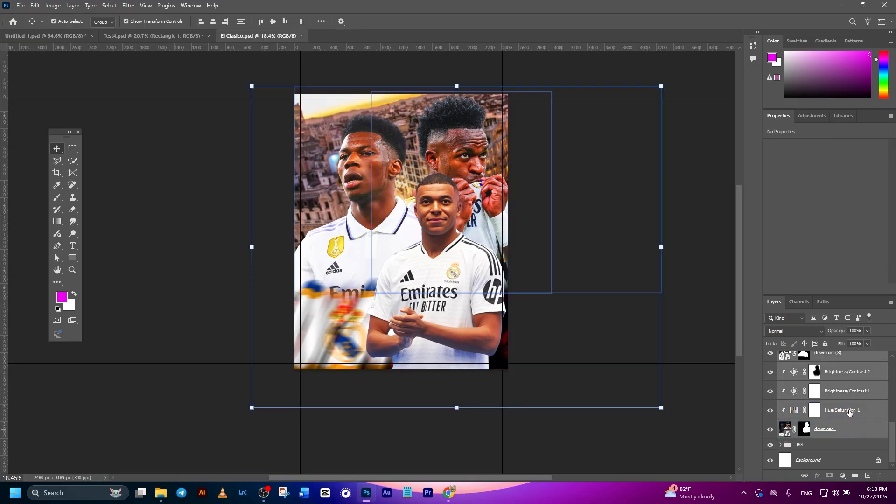
{"action": "key", "text": "ctrl+g"}
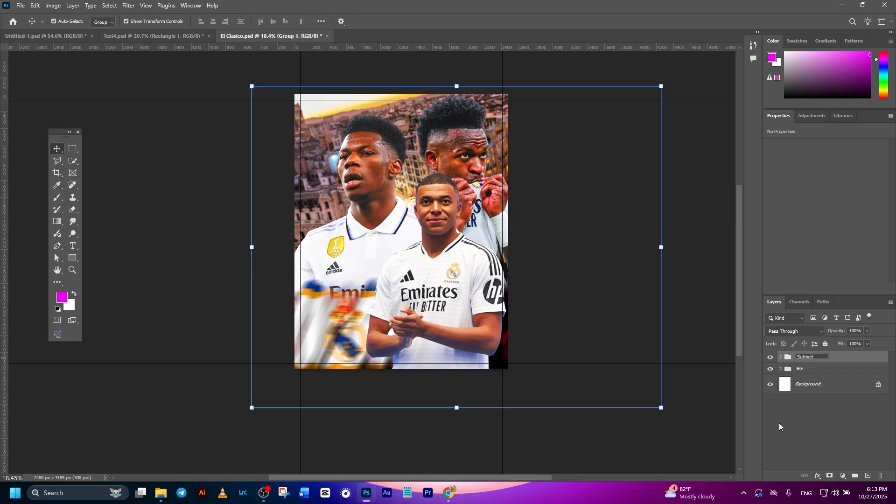
{"action": "left_click", "coordinate": [795, 439]}
{"action": "left_click", "coordinate": [775, 357]}
{"action": "left_click", "coordinate": [770, 357]}
{"action": "left_click", "coordinate": [771, 357]}
{"action": "left_click", "coordinate": [770, 357]}
{"action": "left_click", "coordinate": [771, 357]}
- Draw a rust-brown rectangle of about 2494 × 694 px across the poster's lower edge above Subject, positioned at X -14, Y 2510 px
{"action": "left_click", "coordinate": [817, 362]}
{"action": "left_click", "coordinate": [73, 259]}
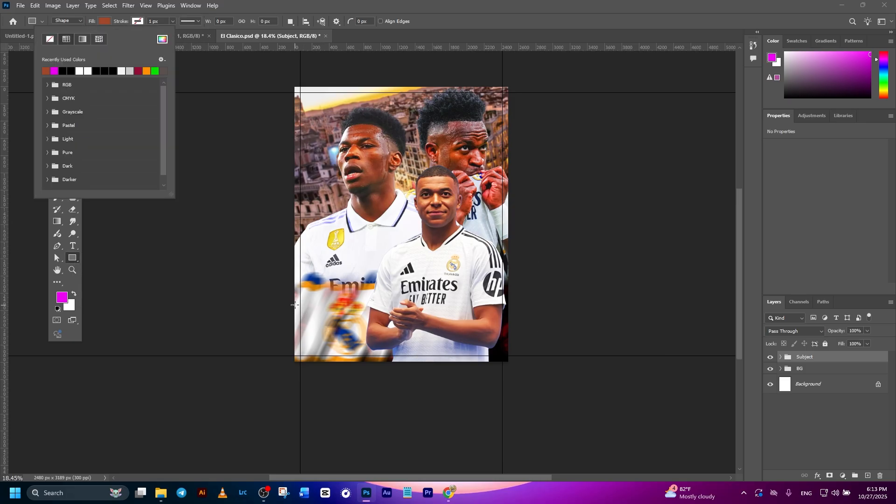
{"action": "left_click_drag", "start_coordinate": [293, 302], "coordinate": [508, 360]}
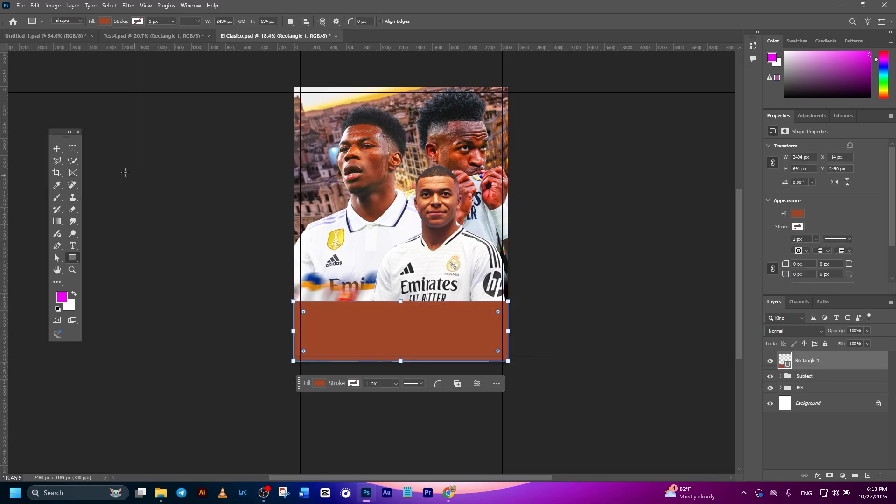
{"action": "left_click", "coordinate": [57, 149]}
{"action": "left_click", "coordinate": [110, 176]}
{"action": "left_click", "coordinate": [460, 339]}
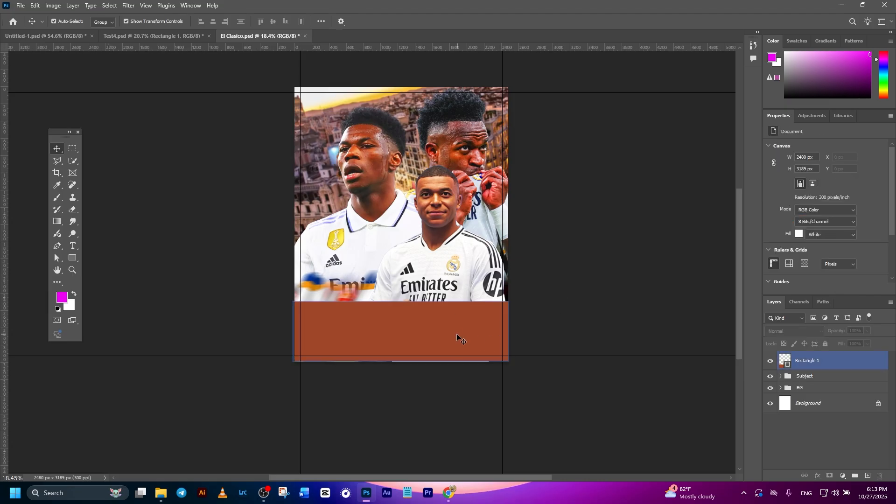
{"action": "left_click_drag", "start_coordinate": [443, 333], "coordinate": [444, 334]}
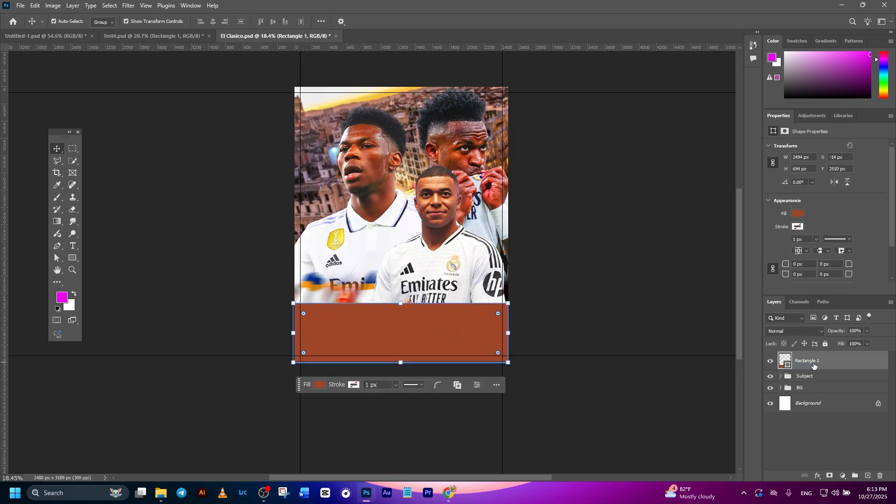
- Add a mask to Rectangle 1 and fade its upper part with a linear Classic gradient from the black-to-white Basics preset at 90% opacity
{"action": "left_click", "coordinate": [830, 476]}
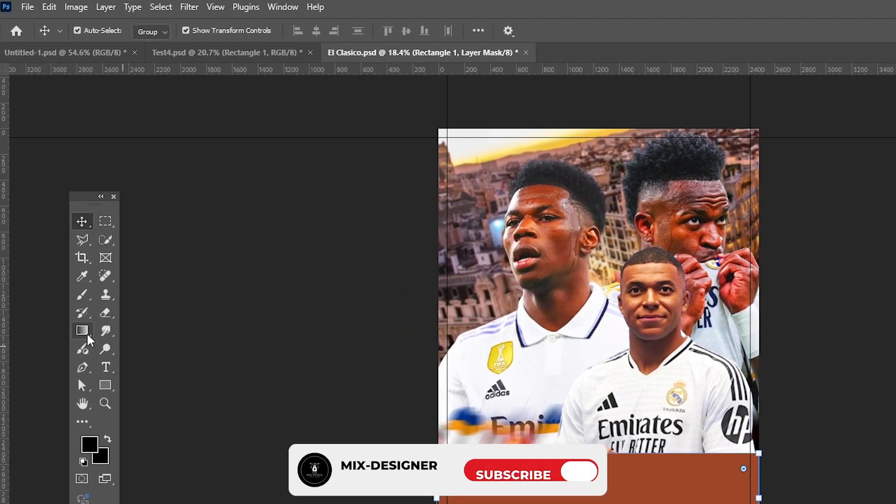
{"action": "left_click", "coordinate": [81, 331]}
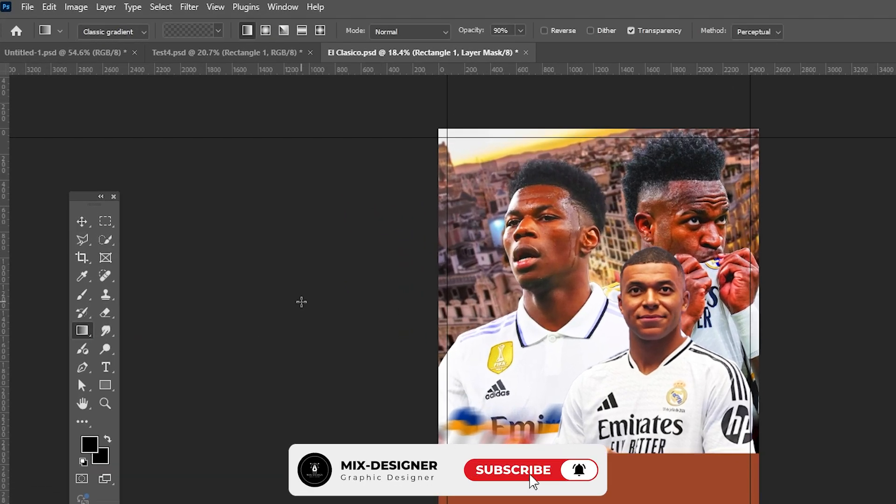
{"action": "left_click", "coordinate": [137, 36]}
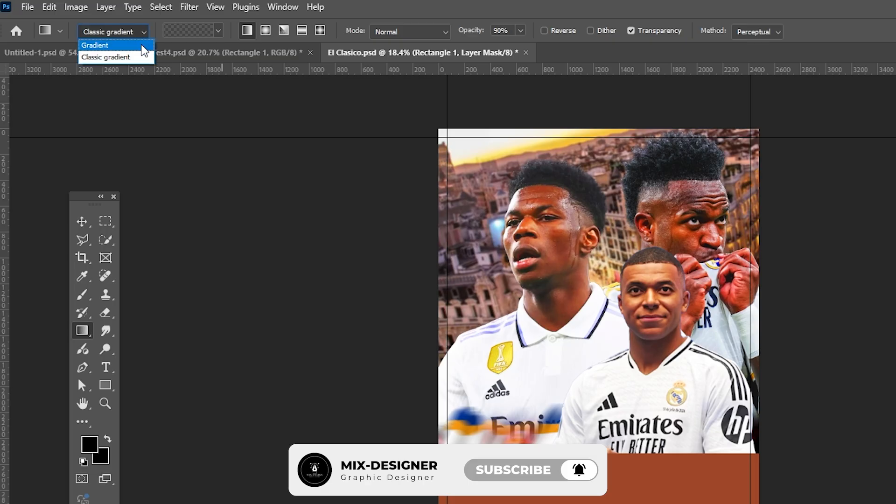
{"action": "left_click", "coordinate": [108, 57]}
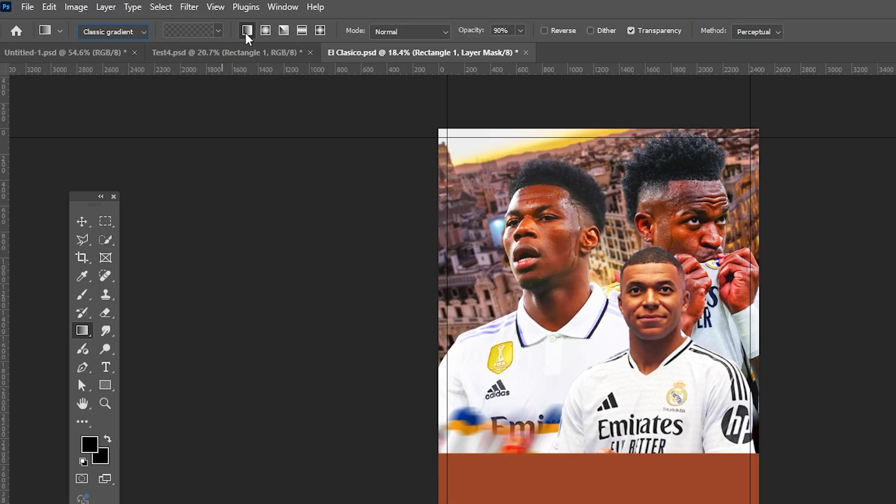
{"action": "left_click", "coordinate": [219, 32]}
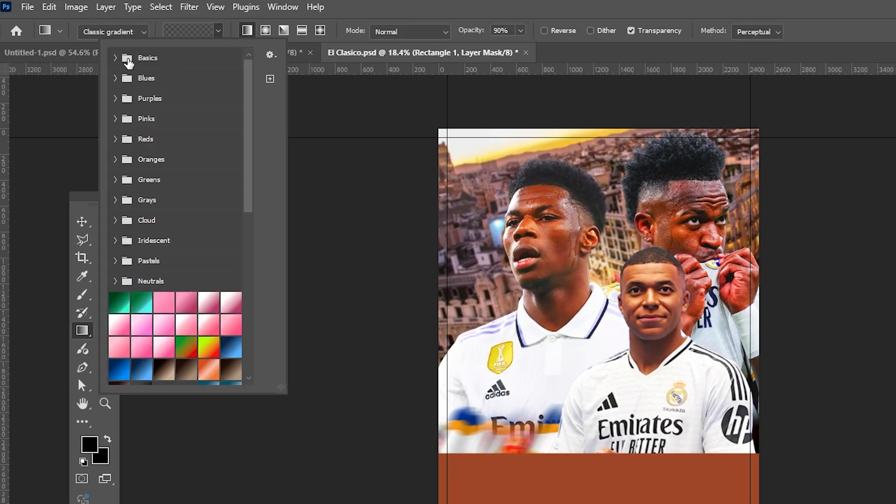
{"action": "left_click", "coordinate": [115, 58]}
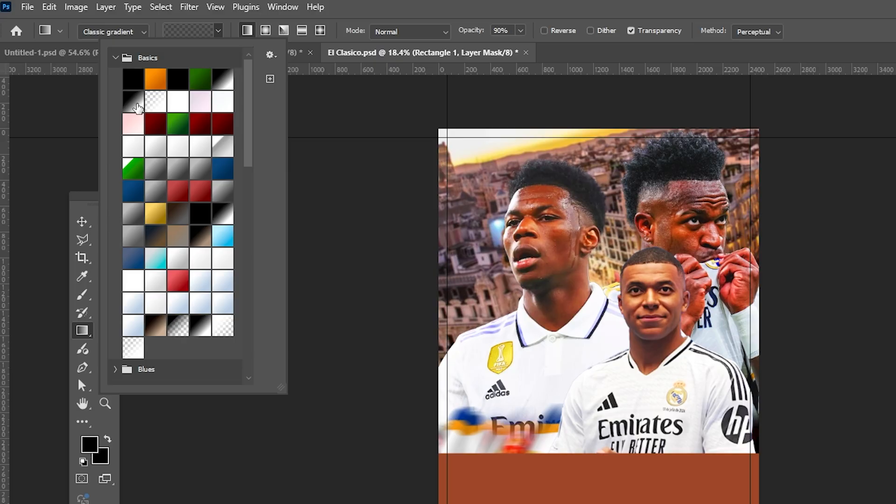
{"action": "left_click", "coordinate": [135, 102]}
{"action": "left_click", "coordinate": [246, 34]}
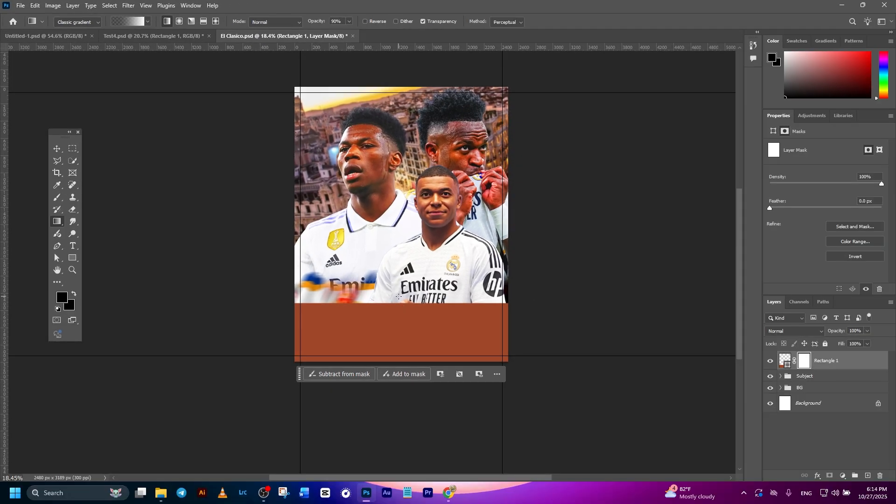
{"action": "left_click_drag", "start_coordinate": [405, 333], "coordinate": [404, 374]}
{"action": "key", "text": "v"}
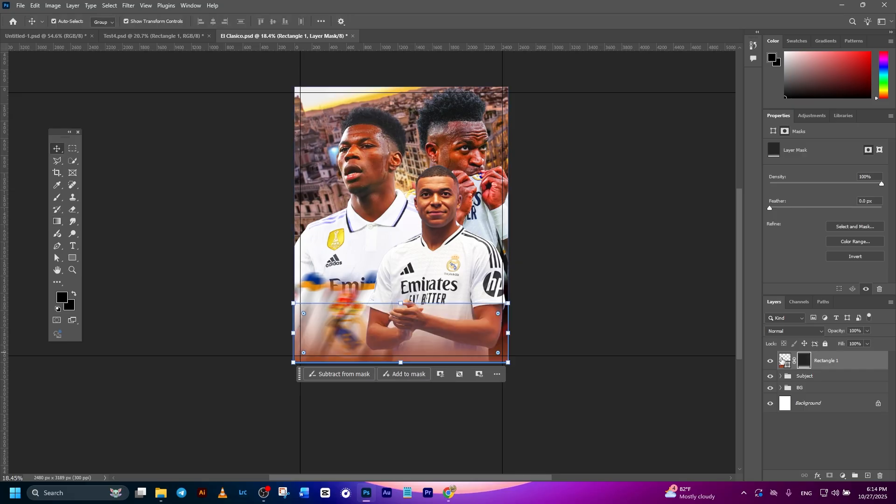
- Change the fill colour of Rectangle 1 to the deeper orange c2430f
{"action": "double_click", "coordinate": [782, 360]}
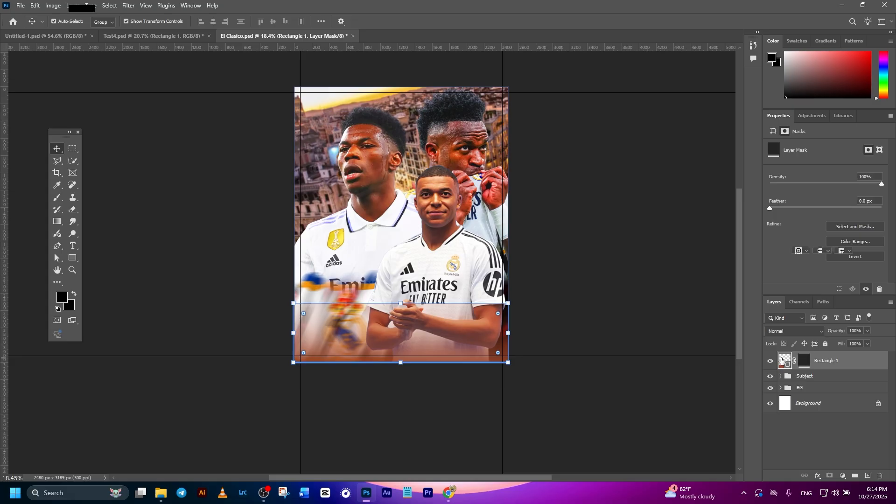
{"action": "left_click", "coordinate": [458, 156]}
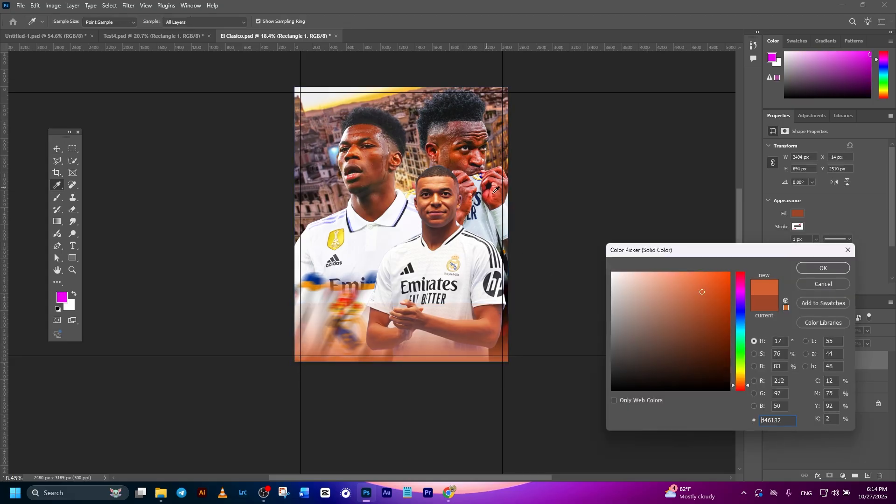
{"action": "left_click", "coordinate": [721, 301]}
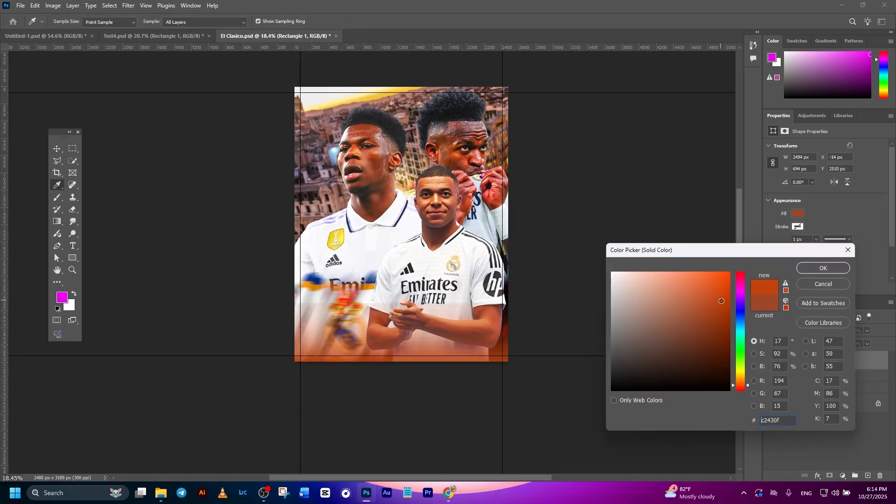
{"action": "left_click", "coordinate": [805, 271]}
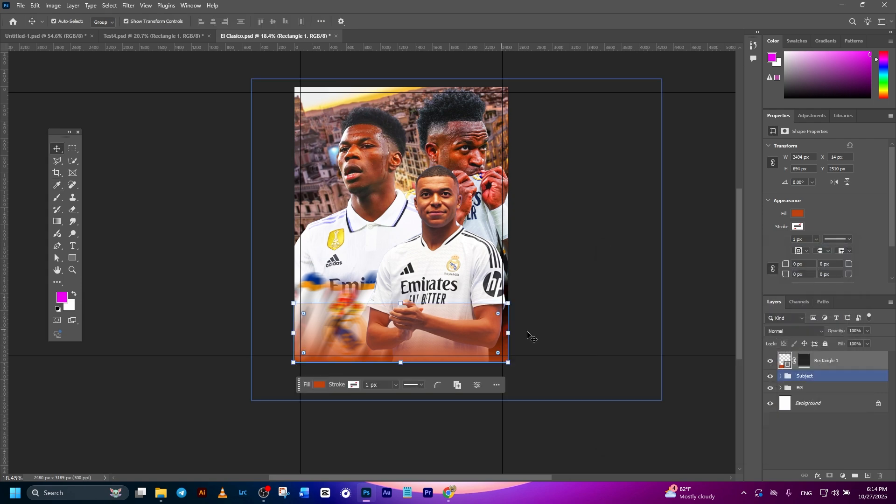
{"action": "left_click", "coordinate": [546, 375]}
- Paint black (000000) with a 239 px brush on Rectangle 1's layer mask along its hard upper edge to blend it into the players
{"action": "scroll", "coordinate": [470, 350], "scroll_direction": "up", "scroll_amount": 5}
{"action": "left_click", "coordinate": [473, 357]}
{"action": "scroll", "coordinate": [334, 352], "scroll_direction": "up", "scroll_amount": 5}
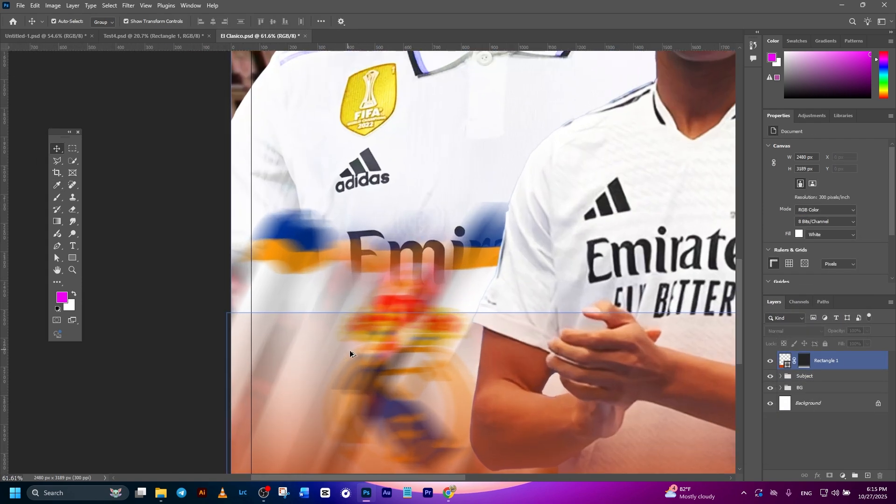
{"action": "left_click", "coordinate": [326, 366]}
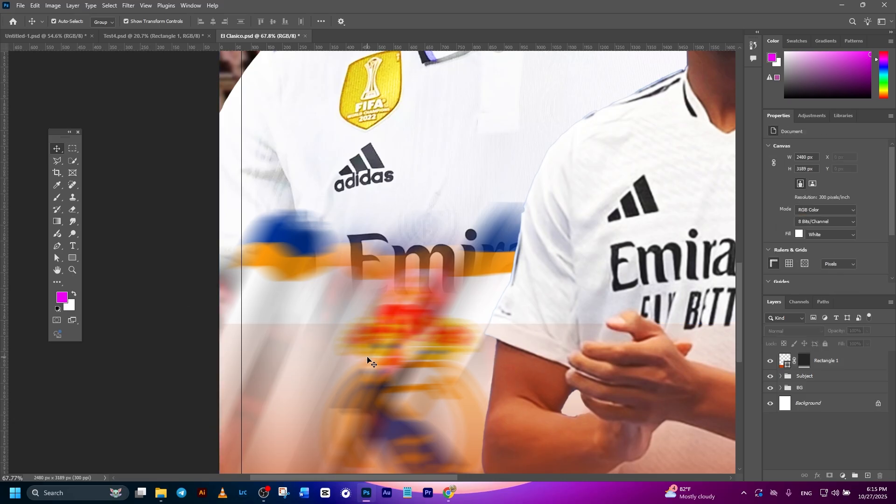
{"action": "left_click", "coordinate": [802, 364]}
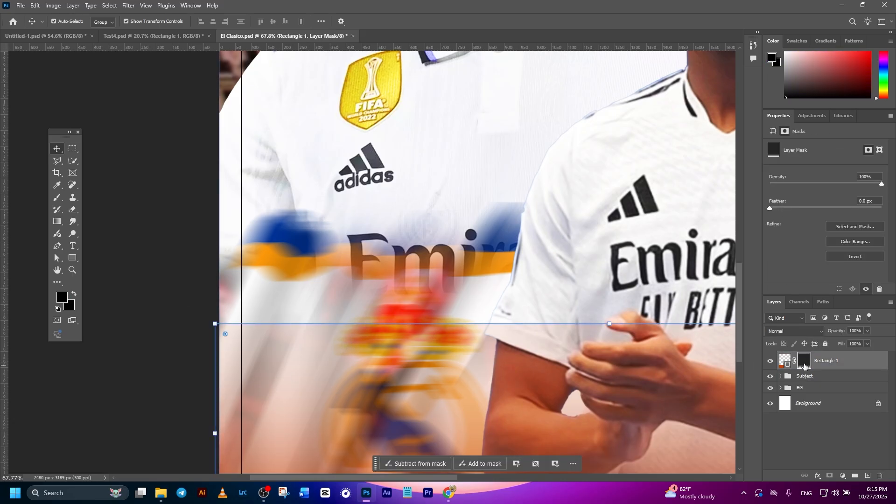
{"action": "left_click", "coordinate": [57, 197]}
{"action": "left_click", "coordinate": [60, 301]}
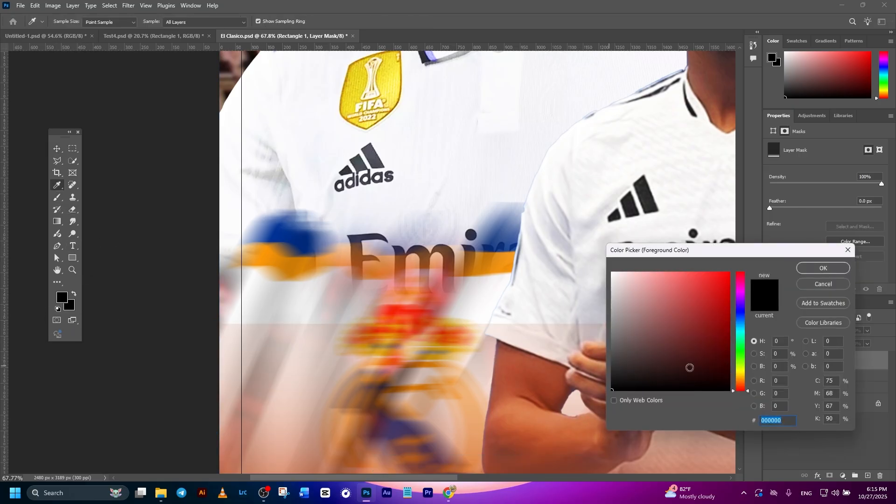
{"action": "left_click", "coordinate": [813, 269]}
{"action": "right_click", "coordinate": [310, 295], "text": "alt"}
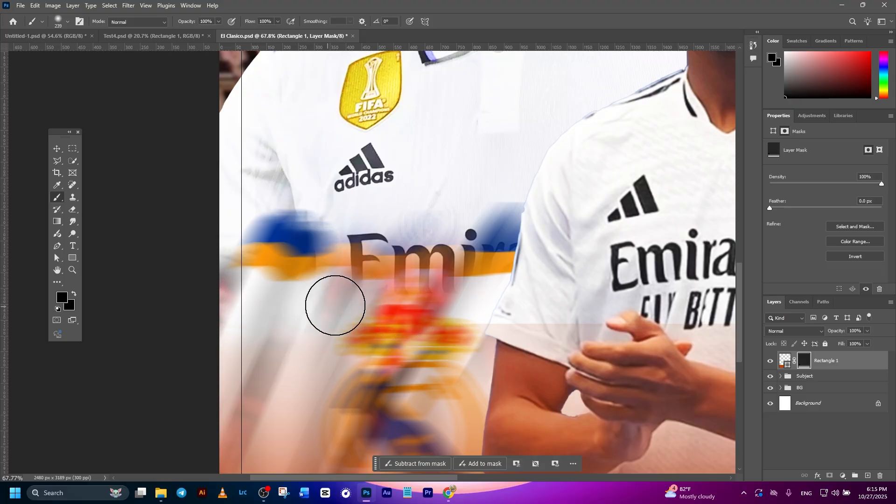
{"action": "scroll", "coordinate": [563, 306], "scroll_direction": "right", "scroll_amount": 3}
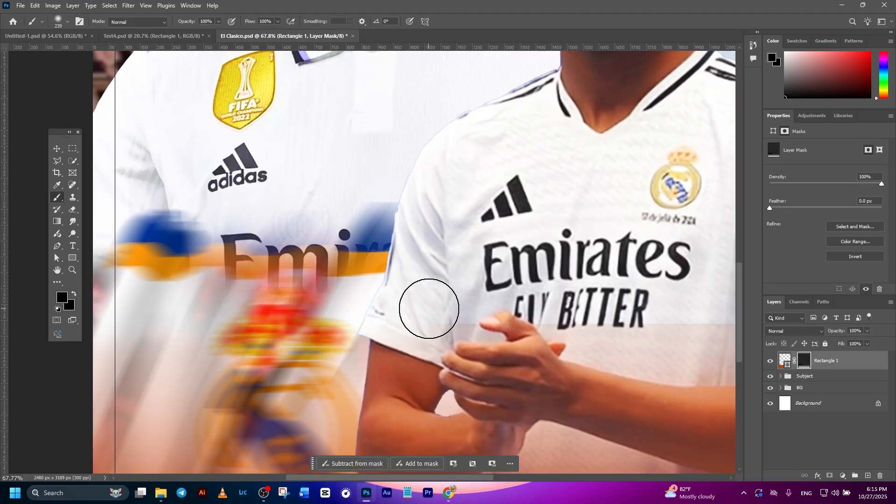
{"action": "scroll", "coordinate": [485, 303], "scroll_direction": "down", "scroll_amount": 2}
{"action": "scroll", "coordinate": [504, 320], "scroll_direction": "right", "scroll_amount": 3}
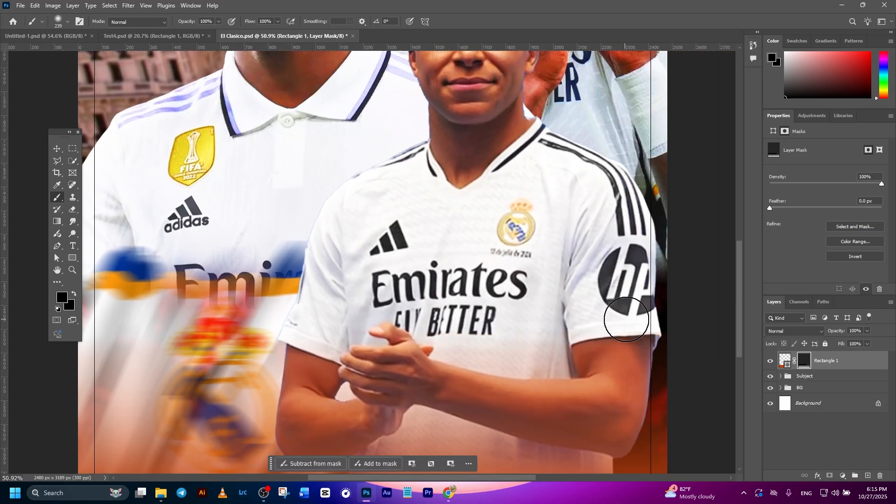
{"action": "scroll", "coordinate": [684, 320], "scroll_direction": "down", "scroll_amount": 5}
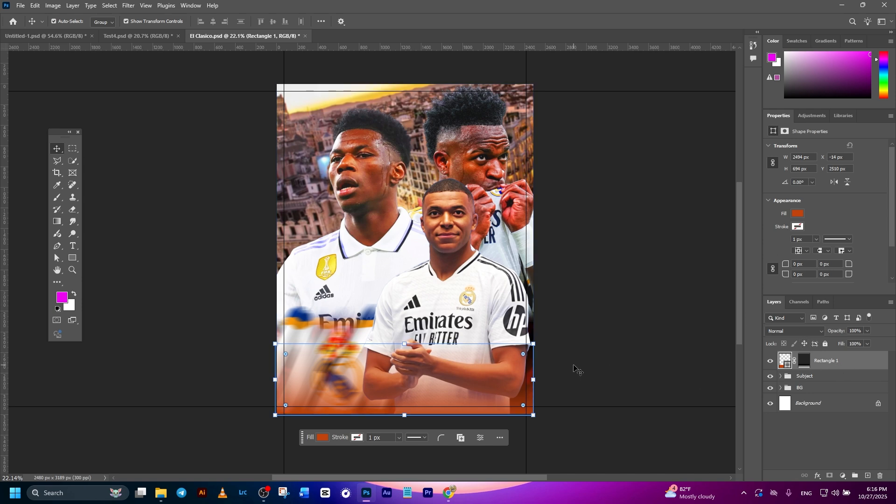
- Place Aa.jpg from the BG folder over the whole poster above Rectangle 1 and set its blend mode to Screen
{"action": "left_click", "coordinate": [161, 493]}
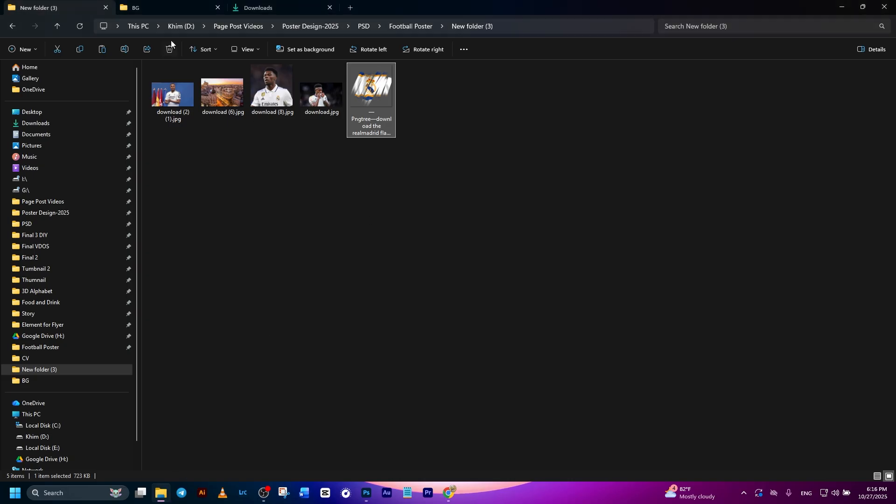
{"action": "left_click", "coordinate": [186, 7]}
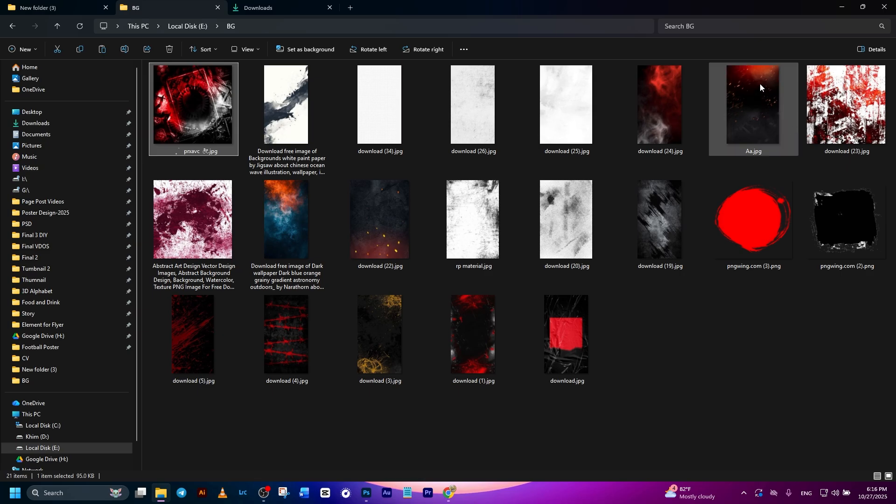
{"action": "left_click_drag", "start_coordinate": [760, 77], "coordinate": [399, 345]}
{"action": "left_click_drag", "start_coordinate": [511, 91], "coordinate": [543, 56]}
{"action": "left_click", "coordinate": [463, 21]}
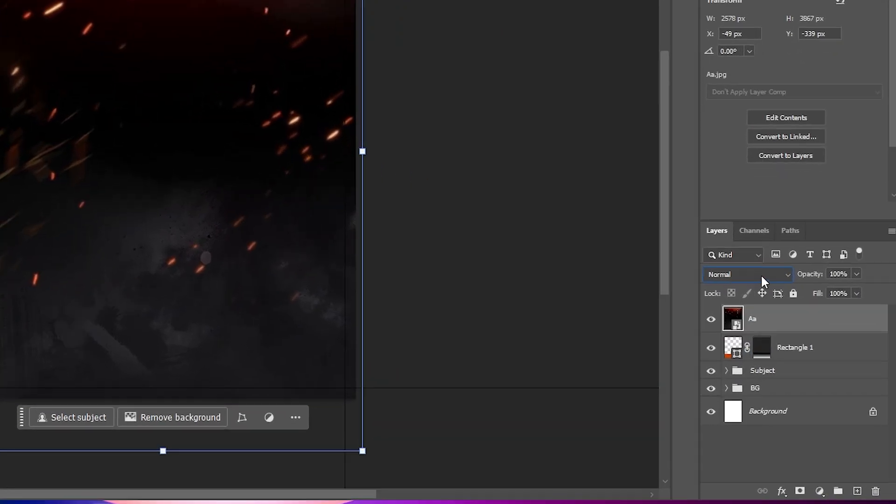
{"action": "left_click", "coordinate": [805, 331]}
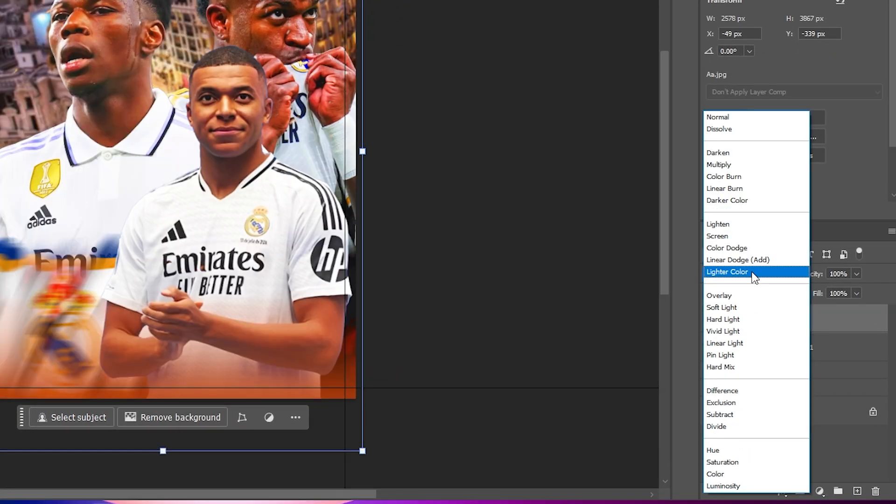
{"action": "left_click", "coordinate": [720, 236]}
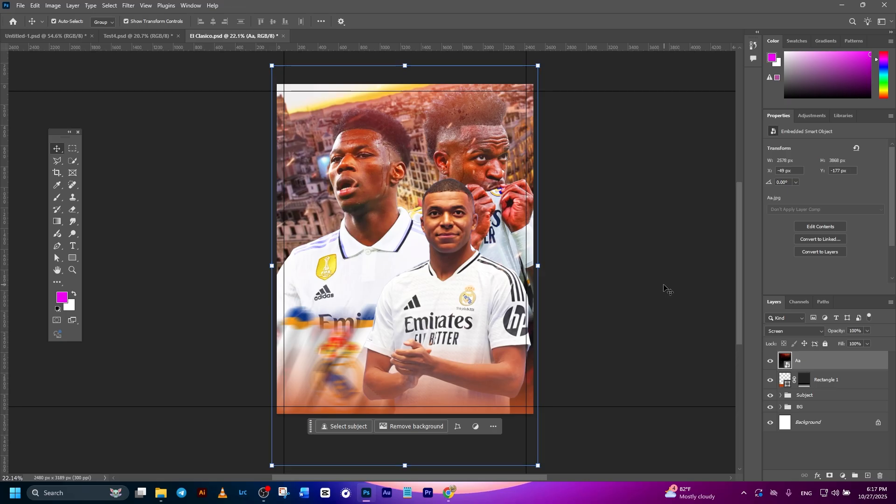
- Review the design checklist in Untitled-1.psd and return to the El Clasico poster
{"action": "left_click", "coordinate": [66, 38]}
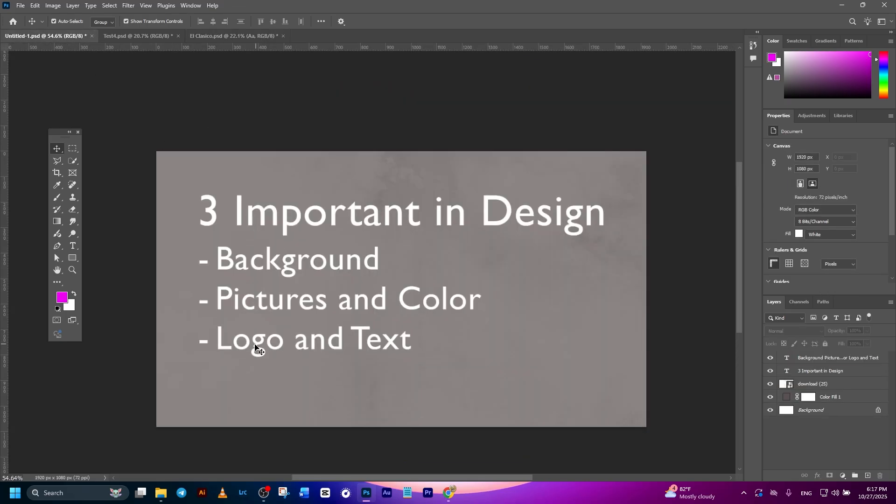
{"action": "left_click", "coordinate": [212, 379]}
{"action": "left_click", "coordinate": [369, 349]}
{"action": "left_click", "coordinate": [206, 73]}
{"action": "left_click", "coordinate": [215, 37]}
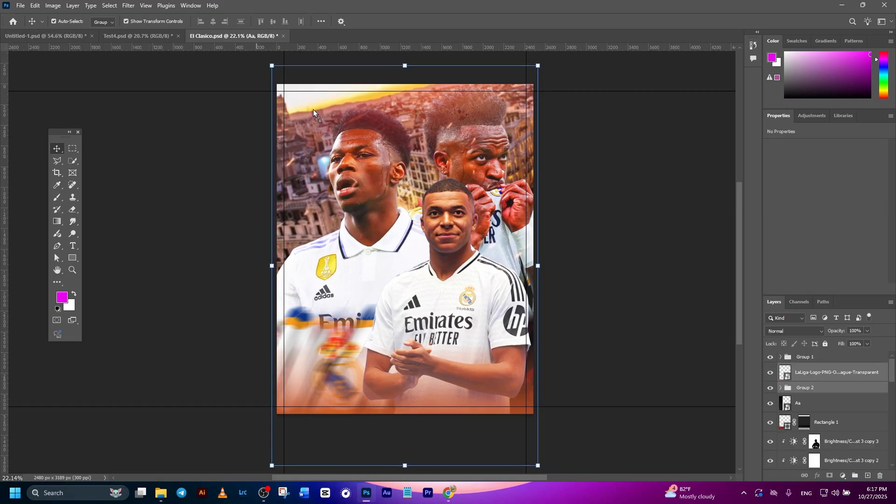
- Add the LaLiga logo and the Real Madrid and Barcelona crests, enlarged against the poster's upper-left guides, with the LaLiga logo at X 70, Y 70 px
{"action": "left_click_drag", "start_coordinate": [313, 109], "coordinate": [307, 128]}
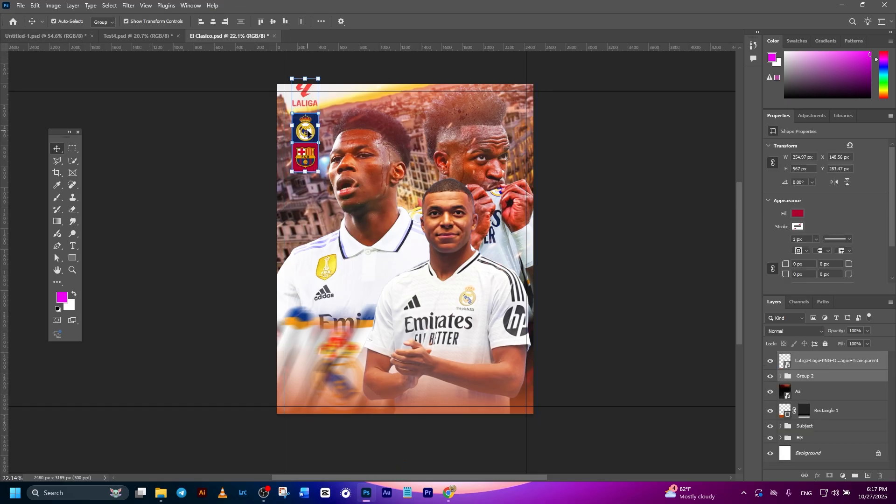
{"action": "left_click_drag", "start_coordinate": [304, 137], "coordinate": [297, 149]}
{"action": "left_click_drag", "start_coordinate": [308, 183], "coordinate": [313, 192]}
{"action": "left_click", "coordinate": [636, 177]}
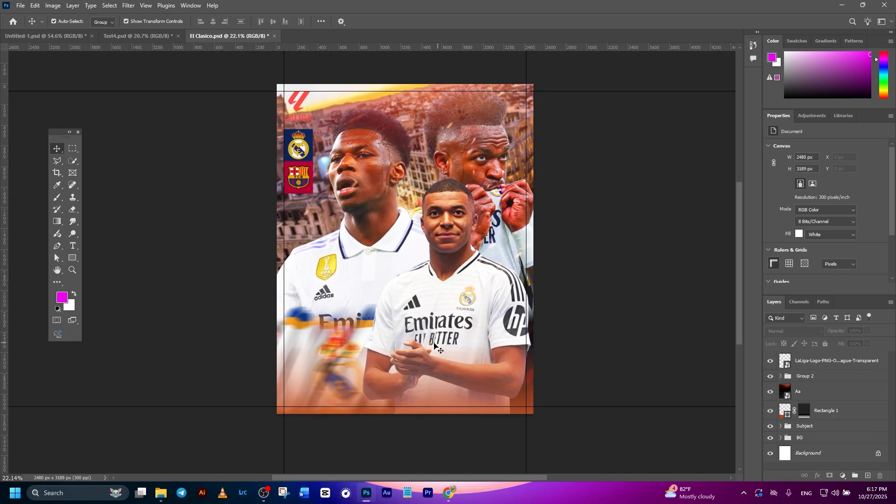
{"action": "left_click", "coordinate": [831, 360]}
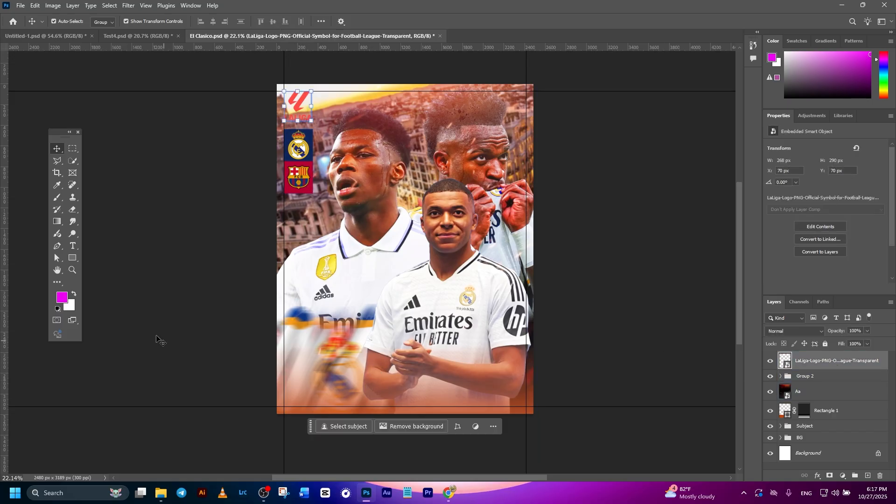
{"action": "left_click", "coordinate": [73, 246]}
{"action": "left_click", "coordinate": [299, 356]}
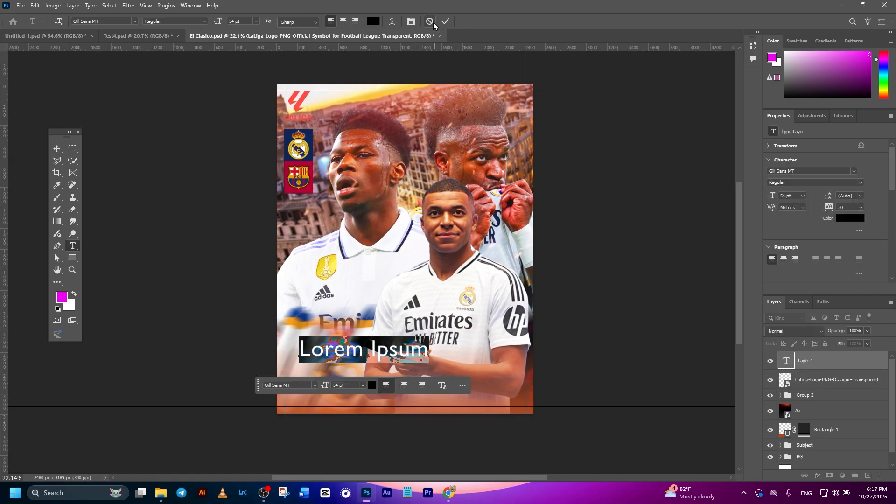
{"action": "left_click", "coordinate": [431, 22]}
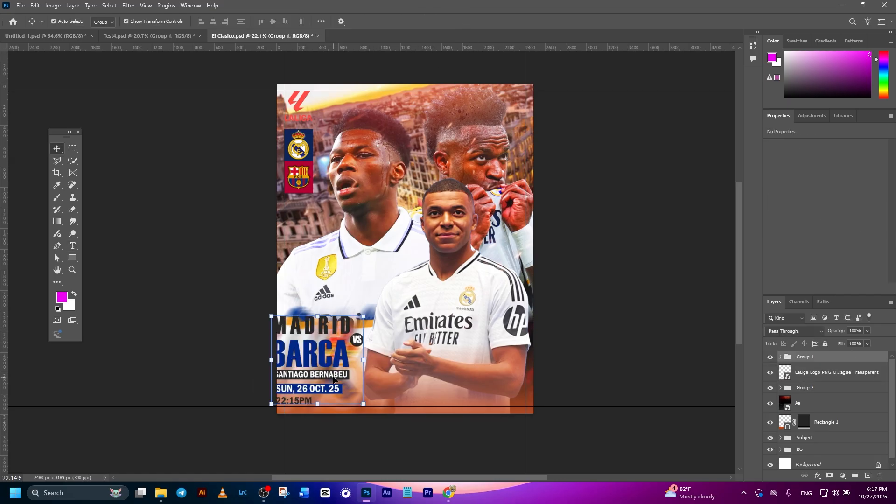
- Add the MADRID VS BARCA text group with SANTIAGO BERNABEU, SUN, 26 OCT. 25 and 22:15PM, and enlarge it against the poster's lower-left guides
{"action": "mouse_move", "coordinate": [334, 358]}
{"action": "left_mouse_down"}
{"action": "mouse_move", "coordinate": [349, 355]}
{"action": "mouse_move", "coordinate": [348, 362]}
{"action": "left_mouse_up"}
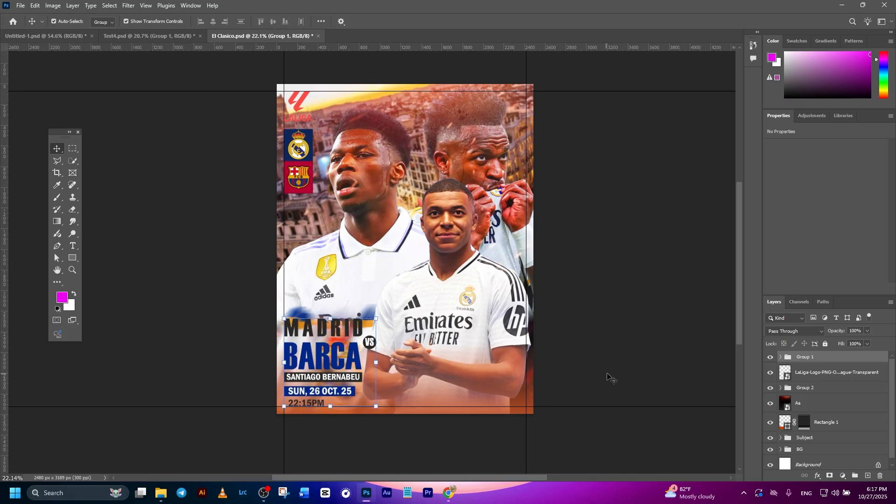
{"action": "left_click", "coordinate": [632, 350]}
{"action": "left_click_drag", "start_coordinate": [671, 345], "coordinate": [643, 345]}
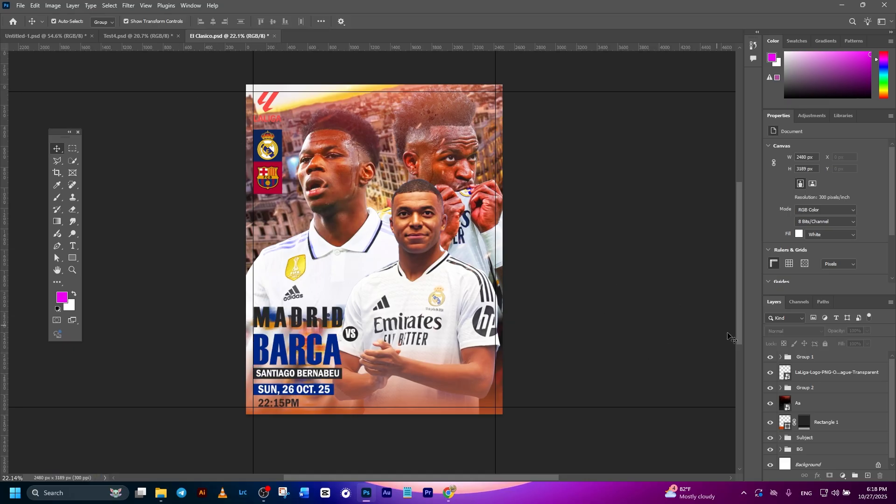
{"action": "left_click", "coordinate": [823, 373]}
{"action": "left_click", "coordinate": [694, 310]}
{"action": "left_click", "coordinate": [842, 386]}
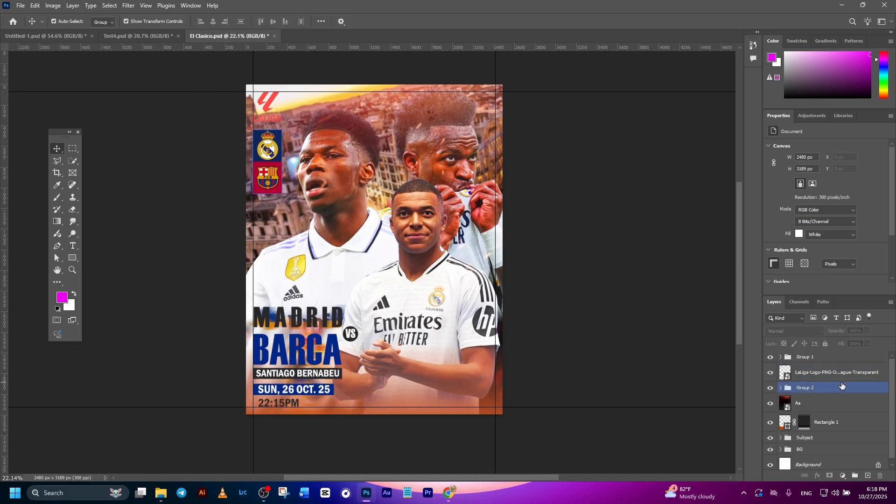
{"action": "left_click", "coordinate": [594, 226]}
{"action": "left_click", "coordinate": [395, 123]}
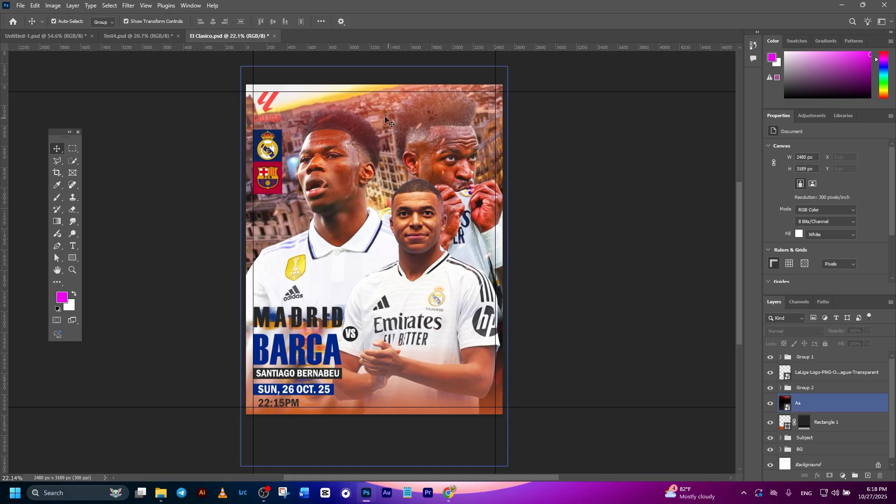
- Clear all canvas guides from the poster
{"action": "left_click", "coordinate": [144, 6]}
{"action": "mouse_move", "coordinate": [194, 252]}
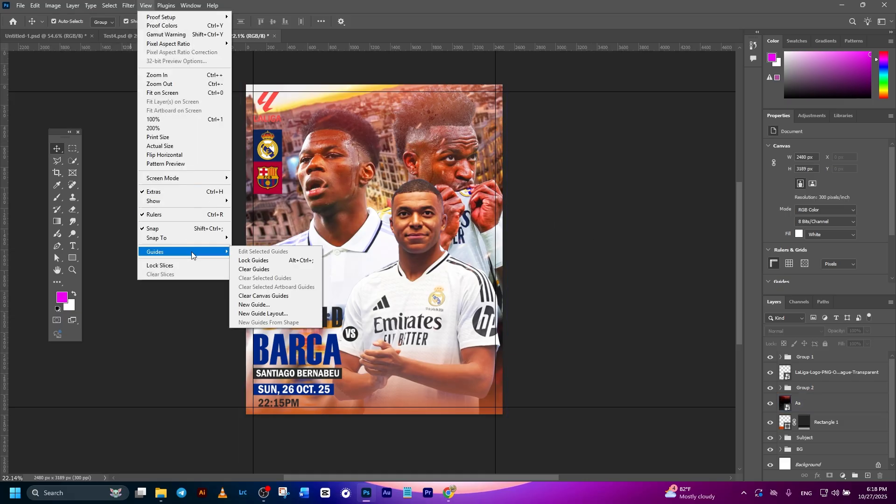
{"action": "left_click", "coordinate": [260, 296]}
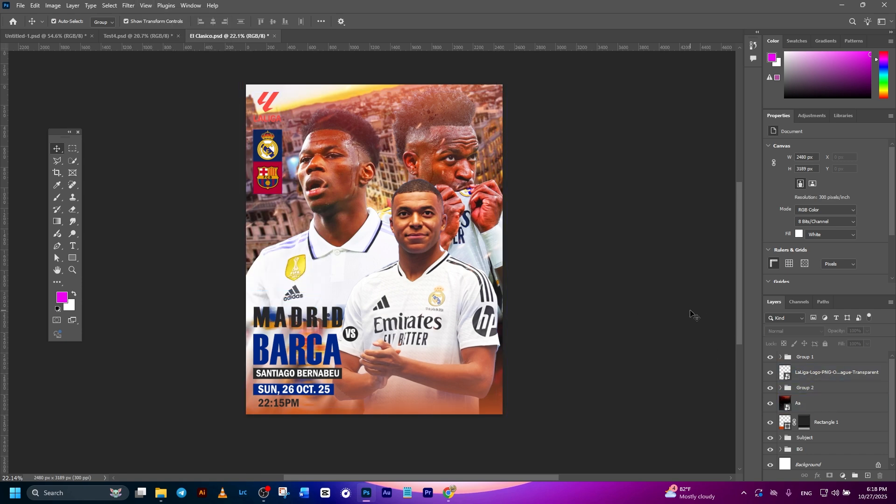
{"action": "left_click", "coordinate": [828, 373]}
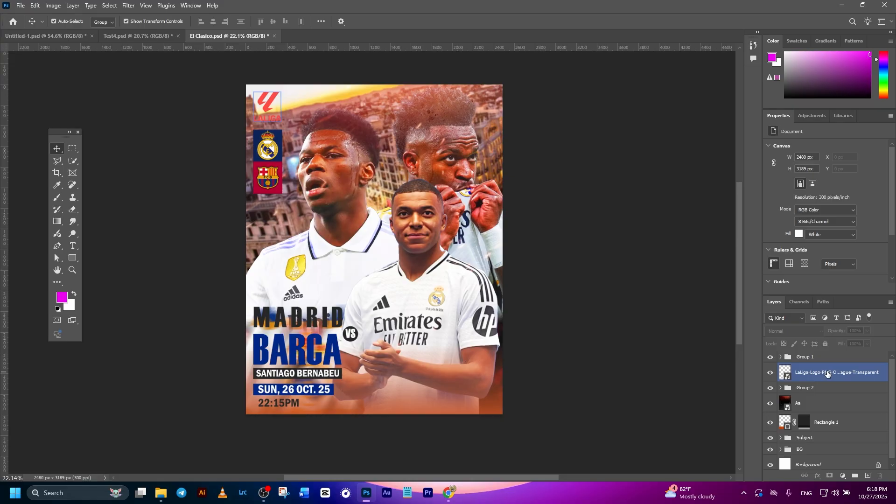
{"action": "left_click", "coordinate": [825, 357]}
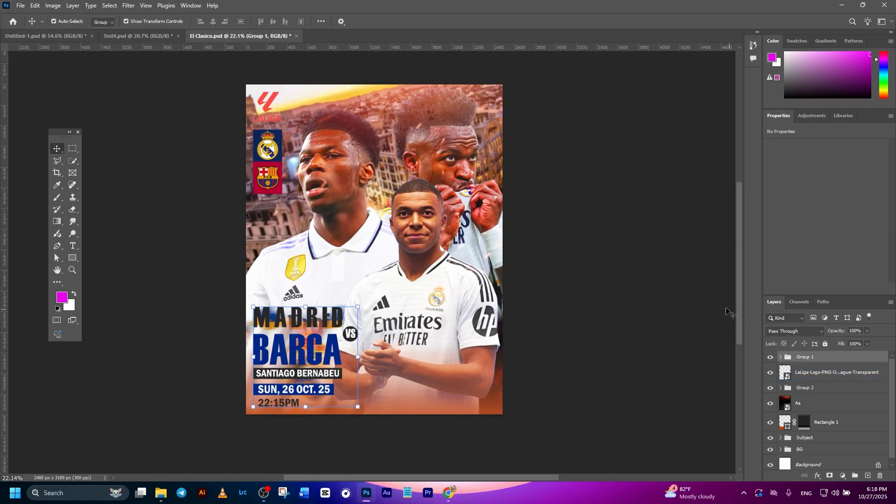
{"action": "left_click", "coordinate": [597, 316]}
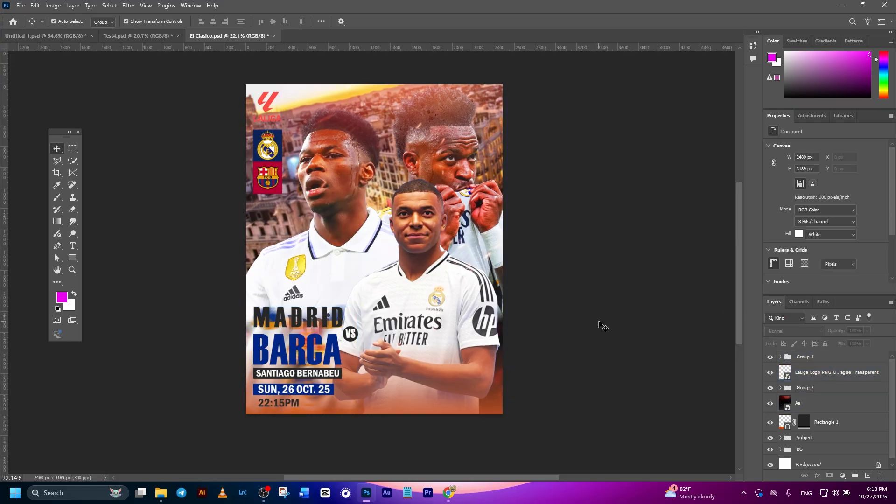
- Quick-export the poster as El Clasico.jpg into the Football Poster folder
{"action": "left_click", "coordinate": [21, 6]}
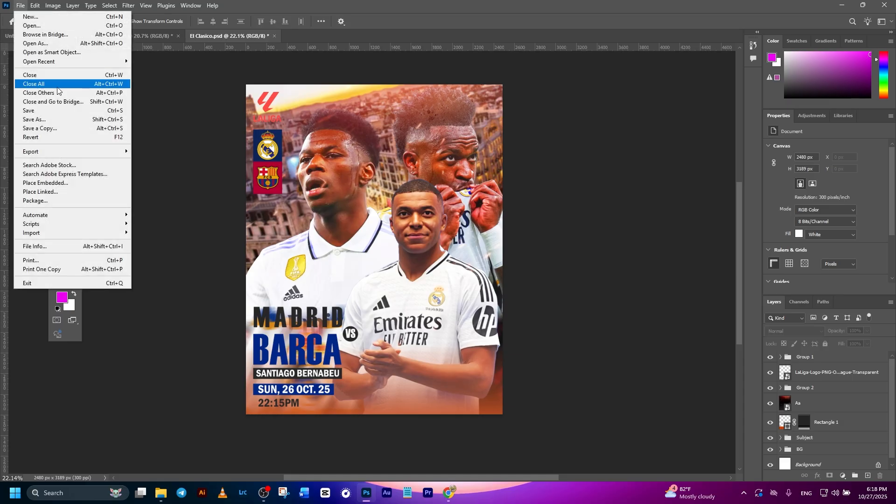
{"action": "mouse_move", "coordinate": [51, 153]}
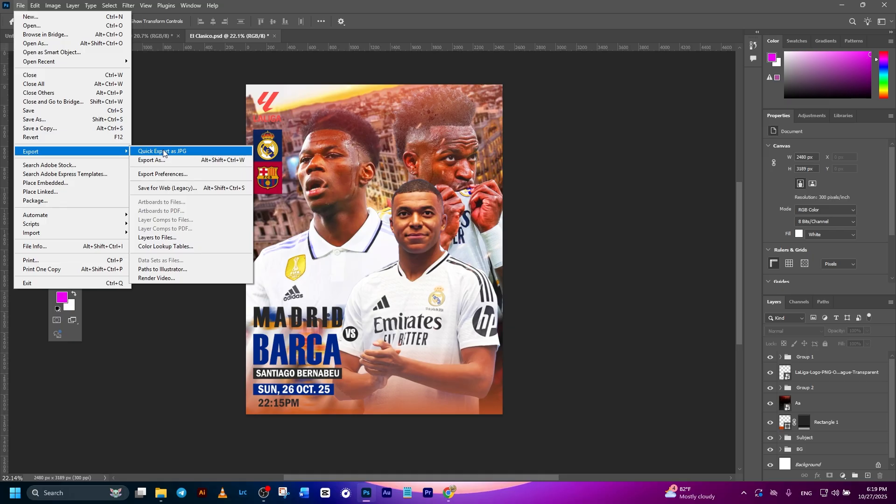
{"action": "left_click", "coordinate": [185, 151]}
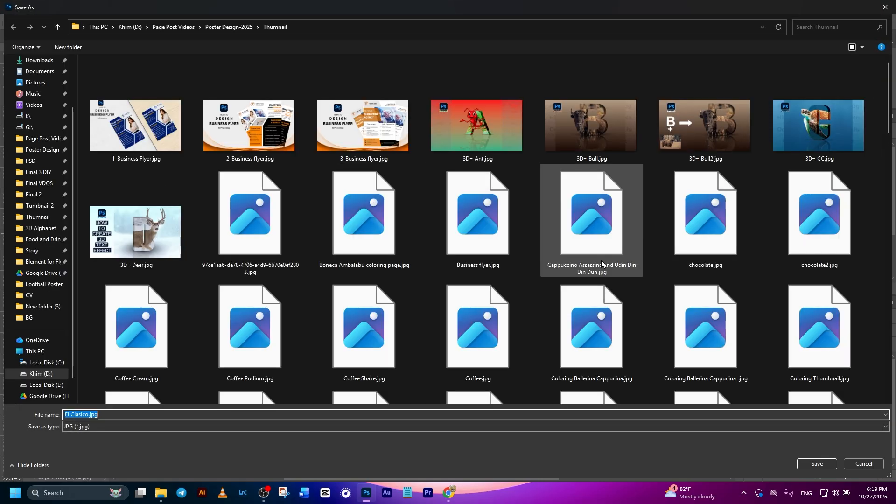
{"action": "scroll", "coordinate": [433, 227], "scroll_direction": "down", "scroll_amount": 10}
{"action": "scroll", "coordinate": [487, 237], "scroll_direction": "up", "scroll_amount": 10}
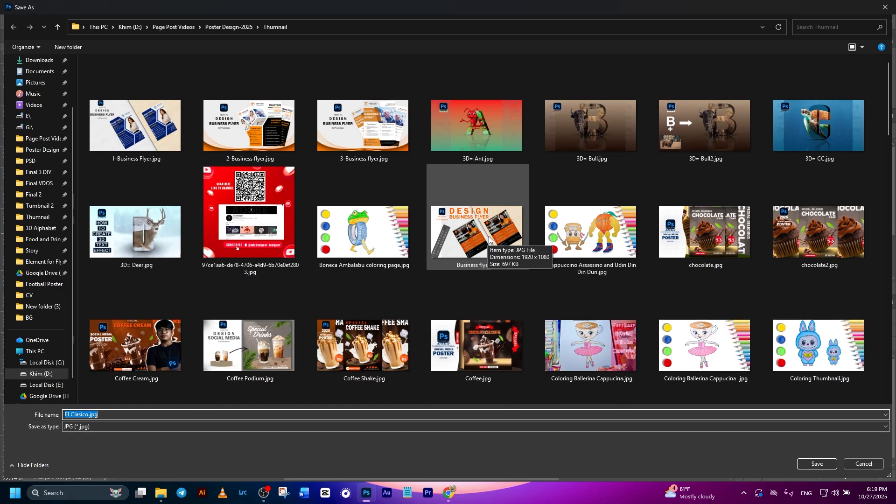
{"action": "left_click", "coordinate": [61, 284]}
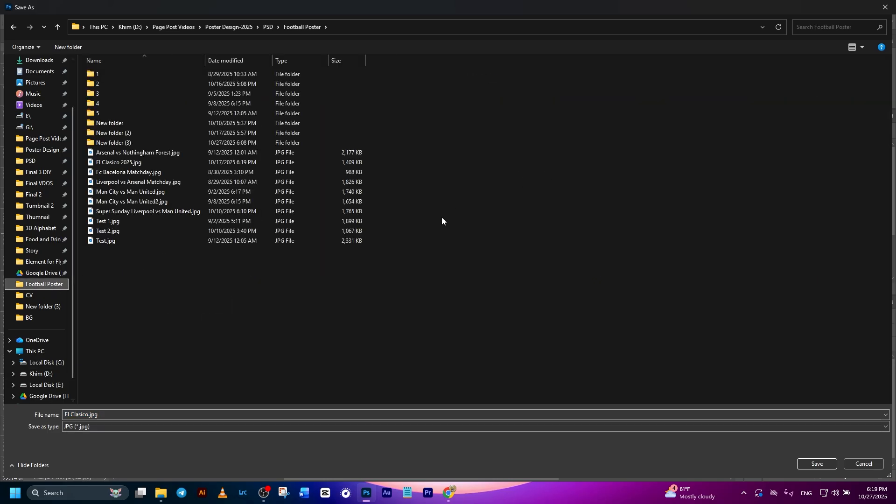
{"action": "left_click", "coordinate": [816, 464]}
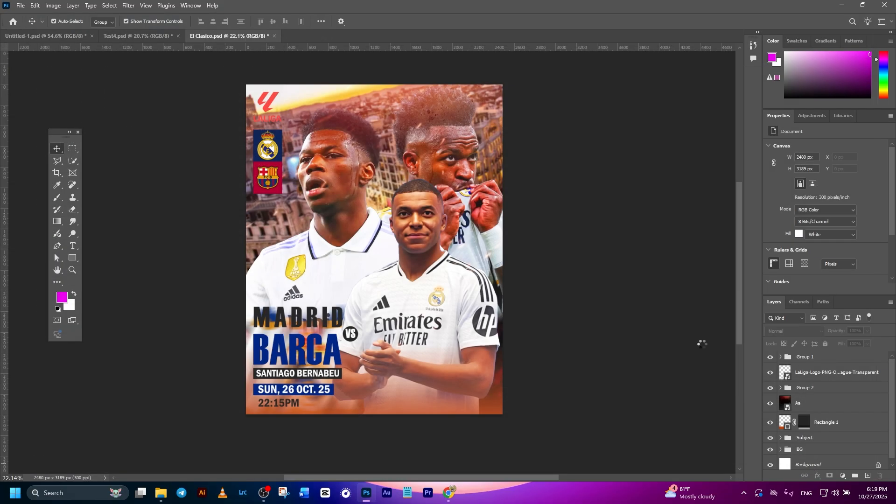